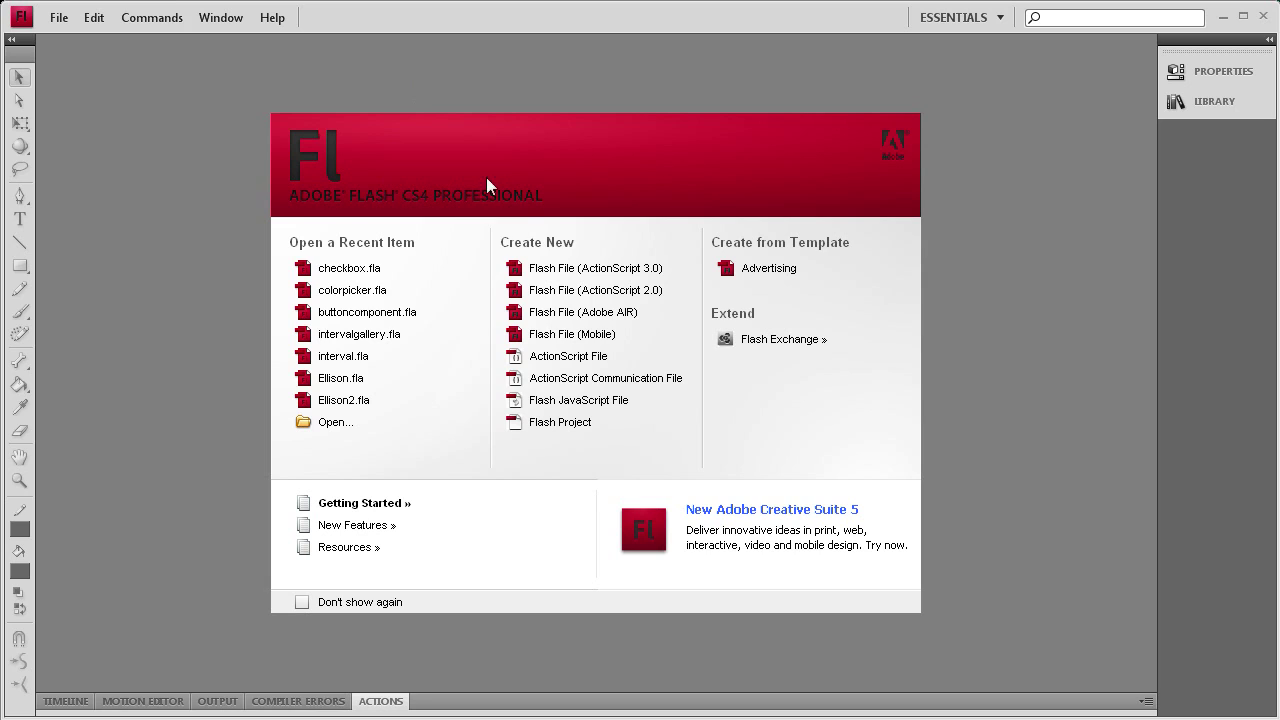
# Create a new Flash File (ActionScript 3.0) from the Welcome screen.
pyautogui.click(565, 270)
# Set the new document's stage width to 600 px in Document Properties.
pyautogui.click(1201, 76)
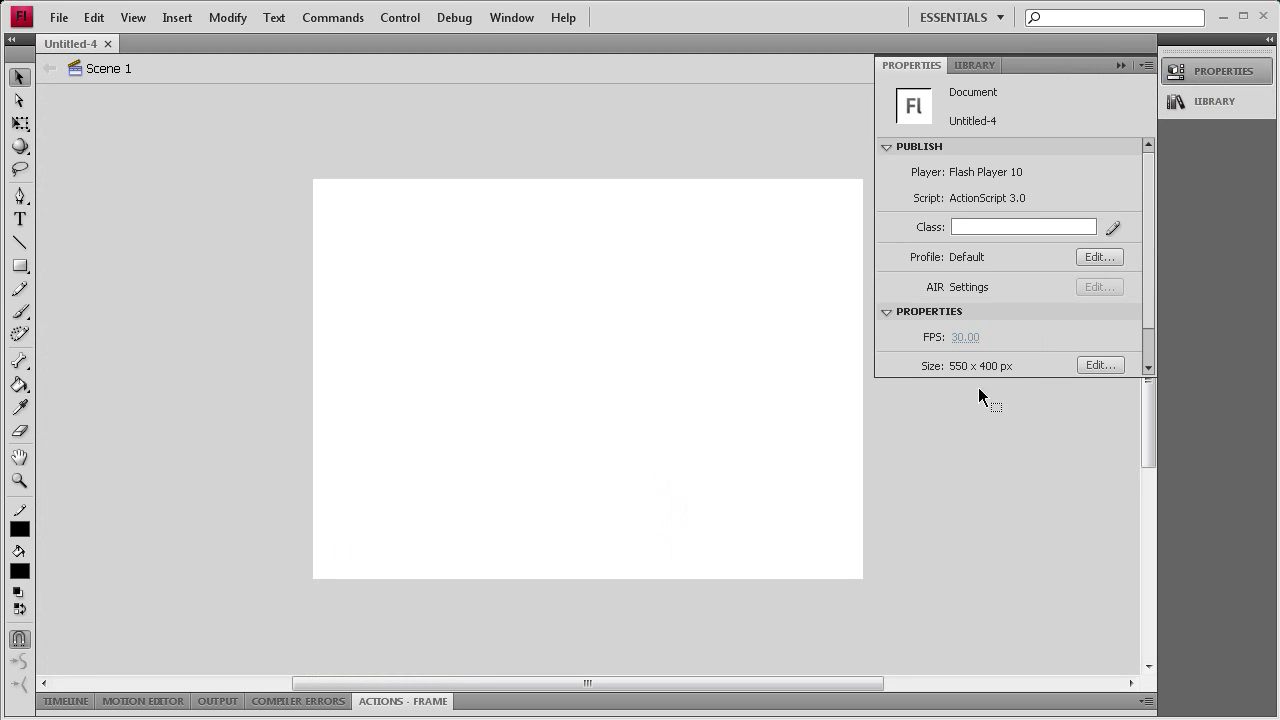
pyautogui.click(1099, 364)
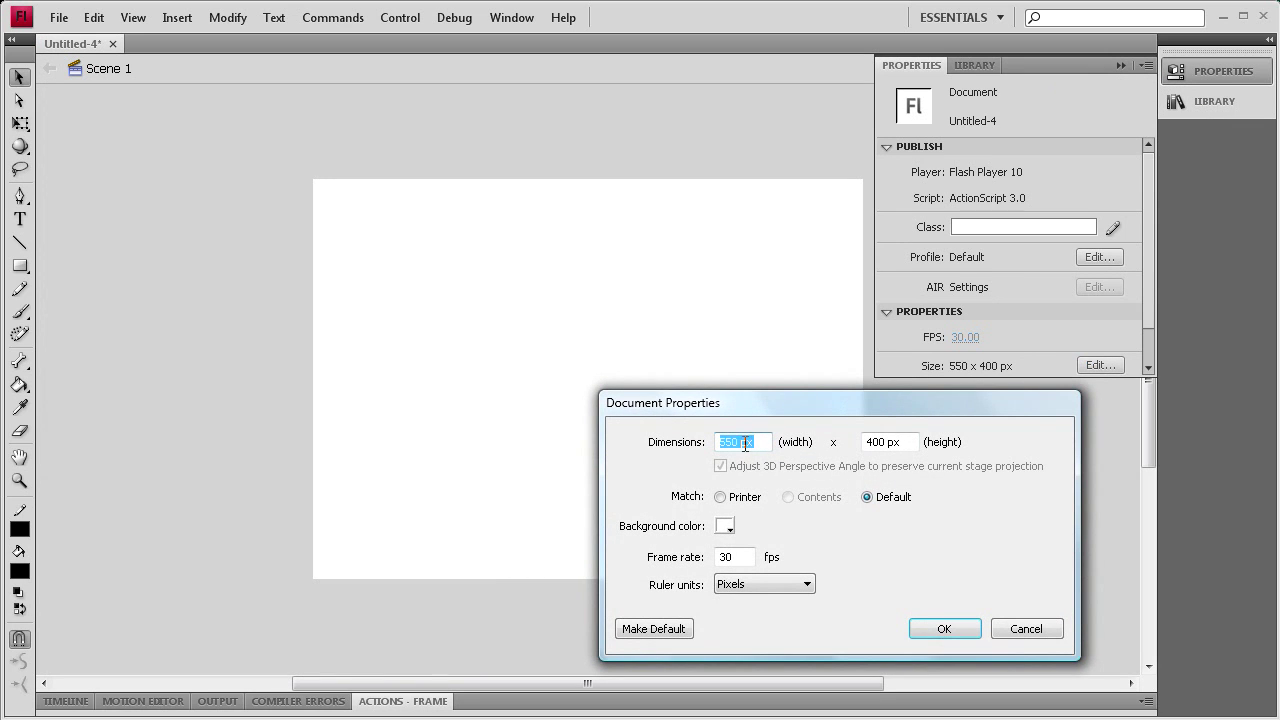
pyautogui.write('60')
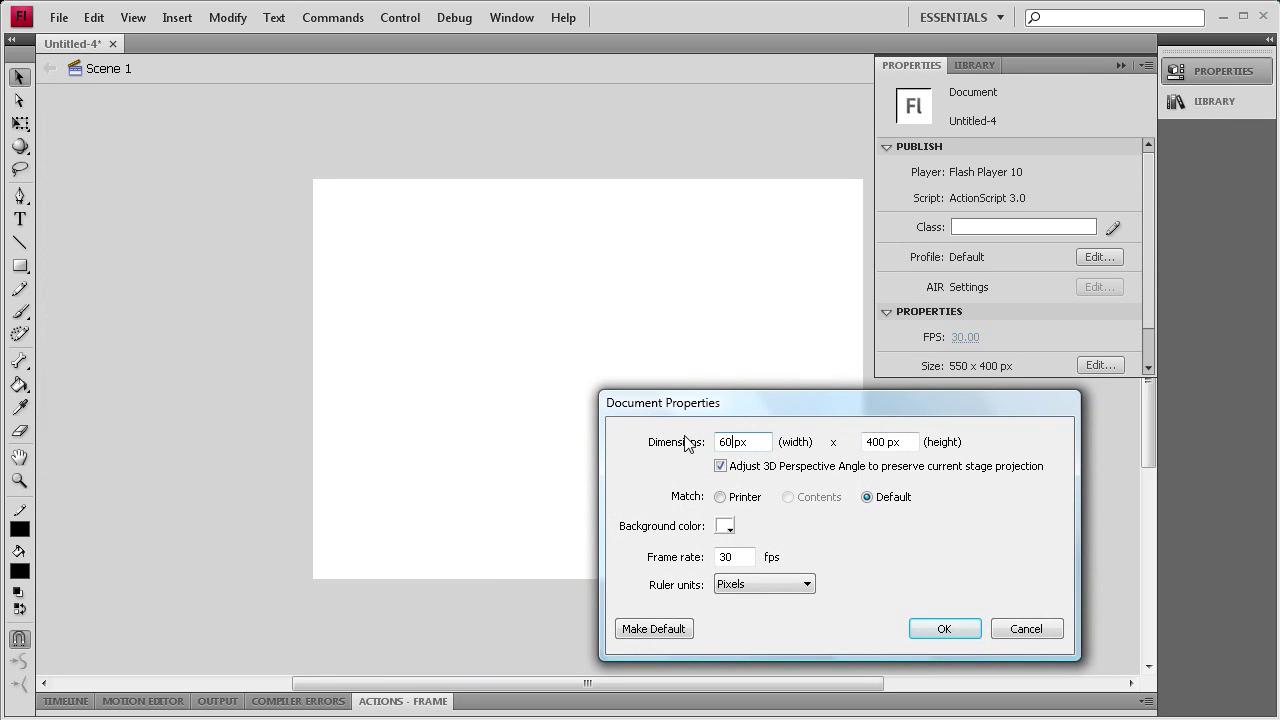
pyautogui.click(910, 636)
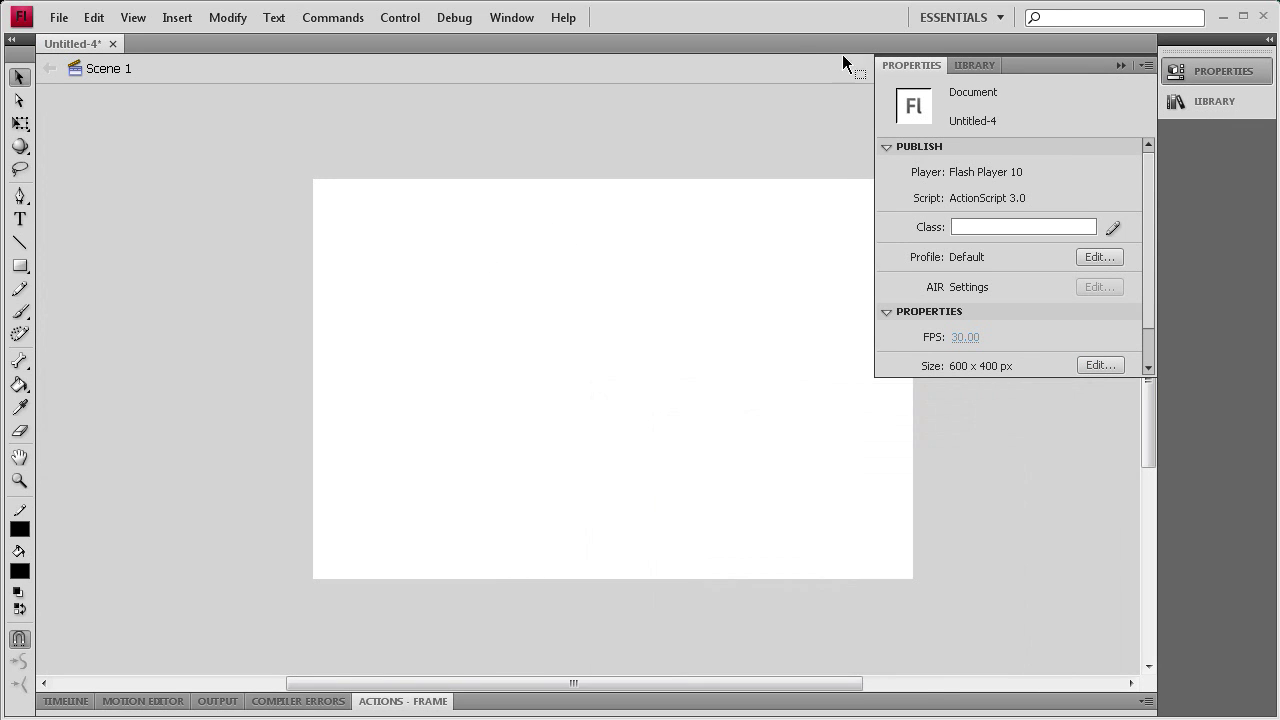
pyautogui.click(1112, 62)
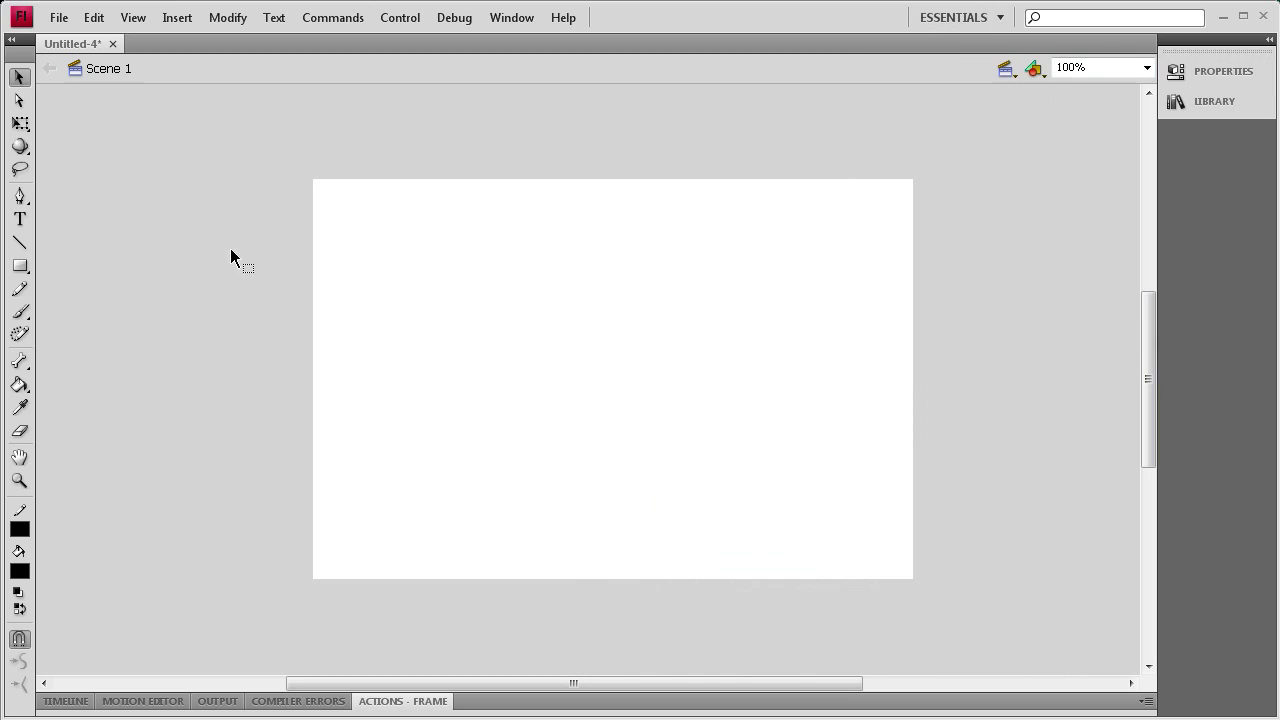
# Add the single-line heading 'What programs do you use?' to the stage.
pyautogui.click(21, 220)
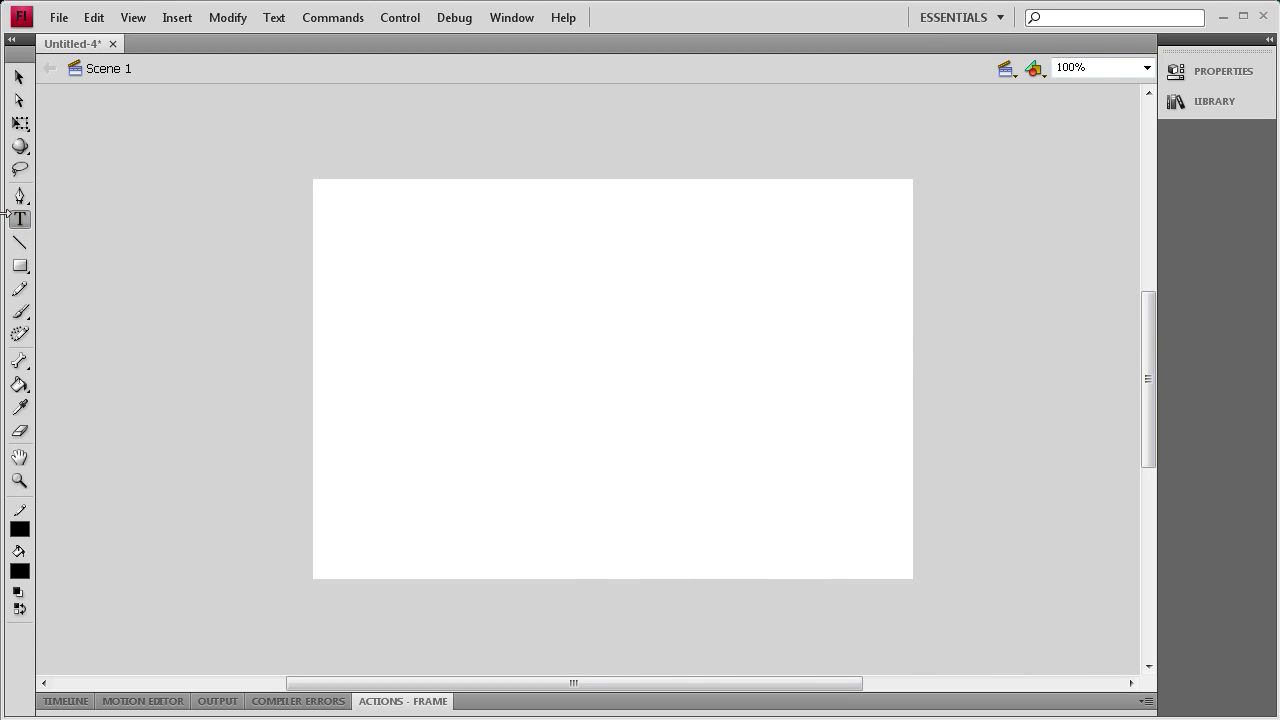
pyautogui.click(357, 288)
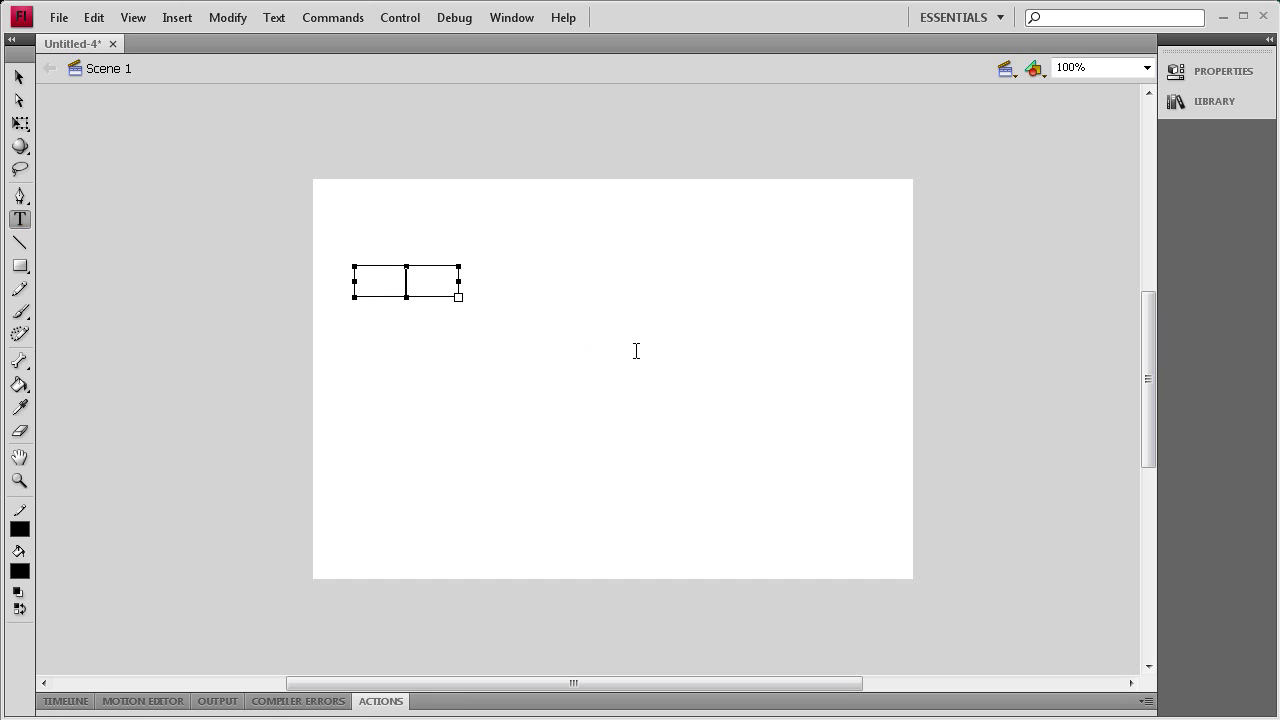
pyautogui.write('What')
pyautogui.write(' programs')
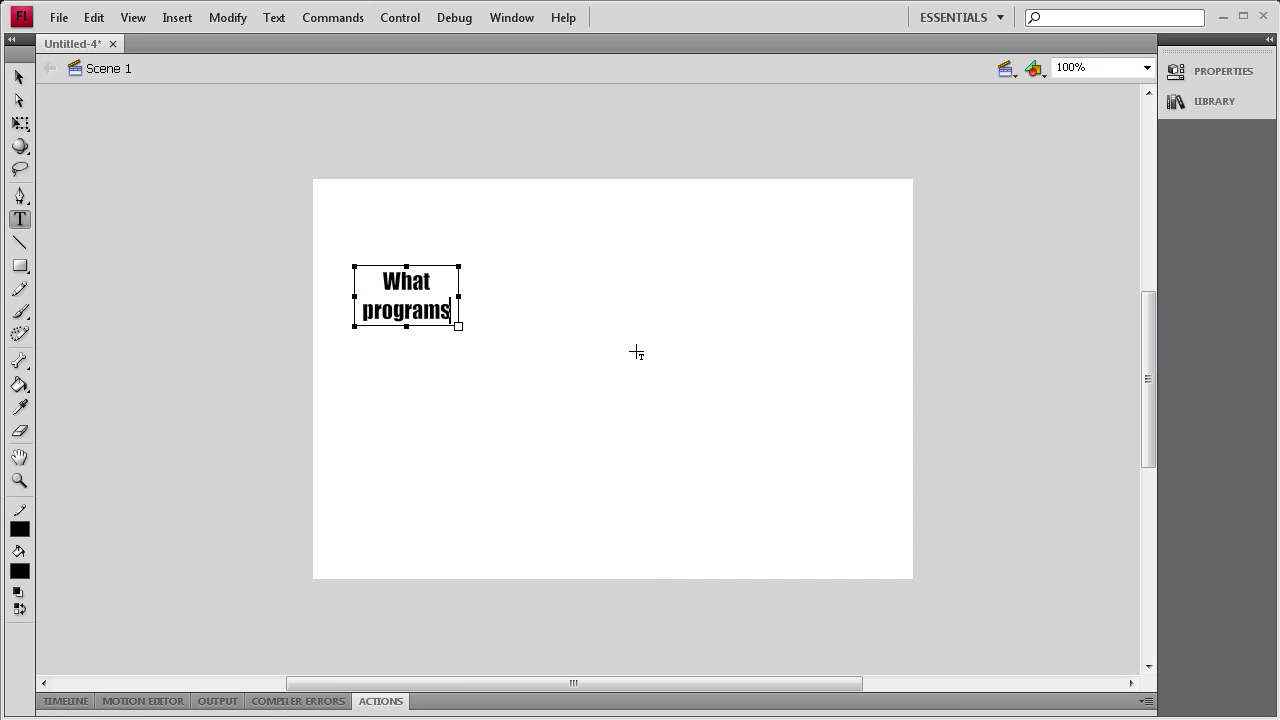
pyautogui.write(' do you use?')
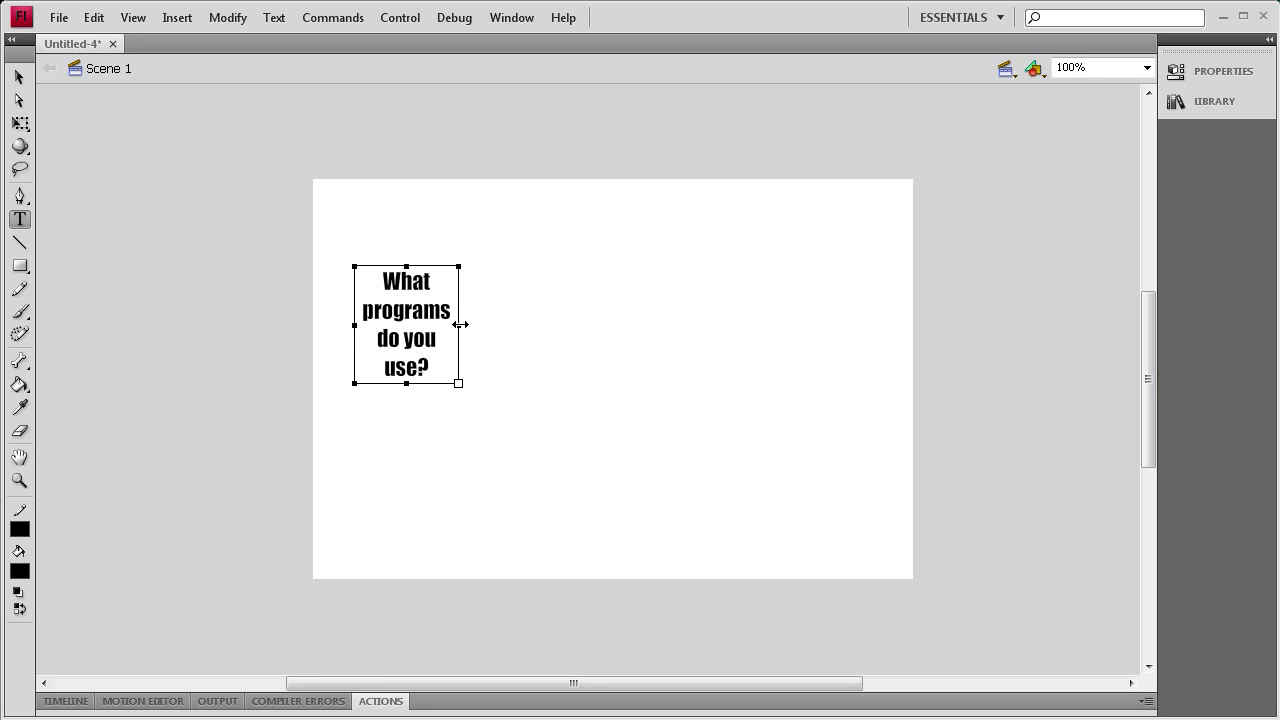
pyautogui.moveTo(458, 325); pyautogui.dragTo(651, 324)
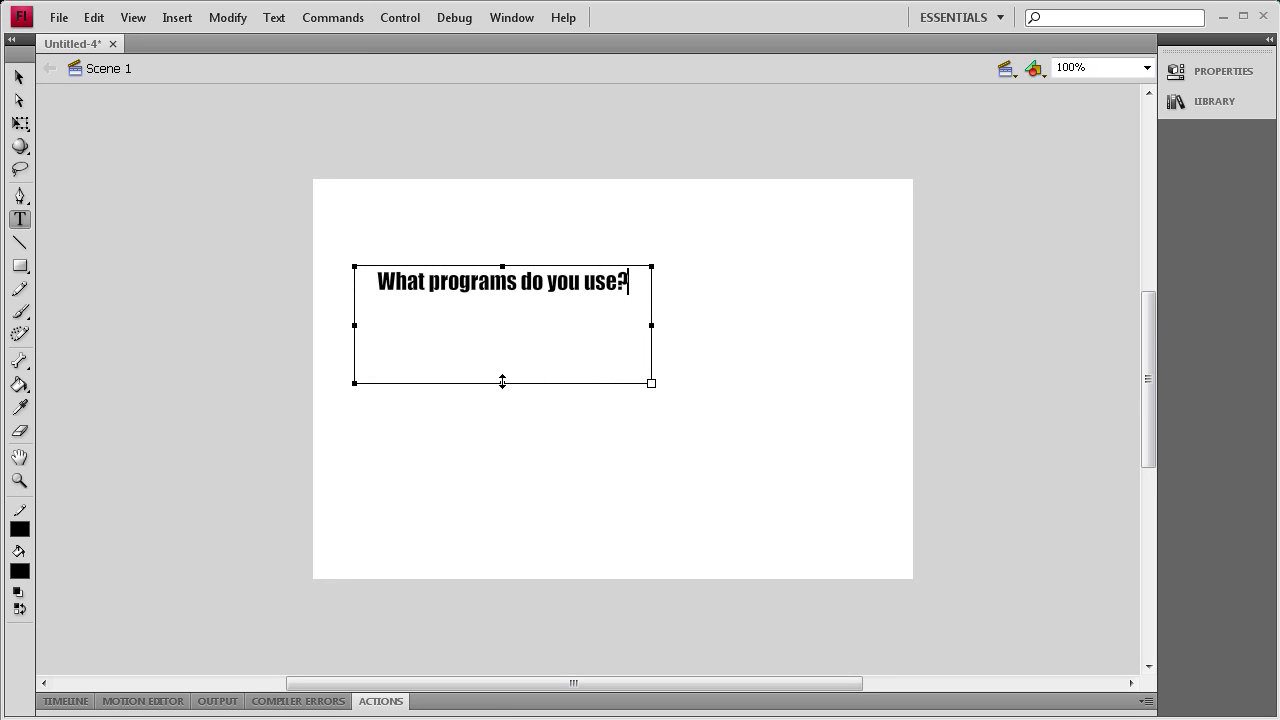
pyautogui.moveTo(502, 315)
pyautogui.mouseDown()
pyautogui.moveTo(502, 298)
pyautogui.moveTo(487, 328)
pyautogui.mouseUp()
pyautogui.click(19, 77)
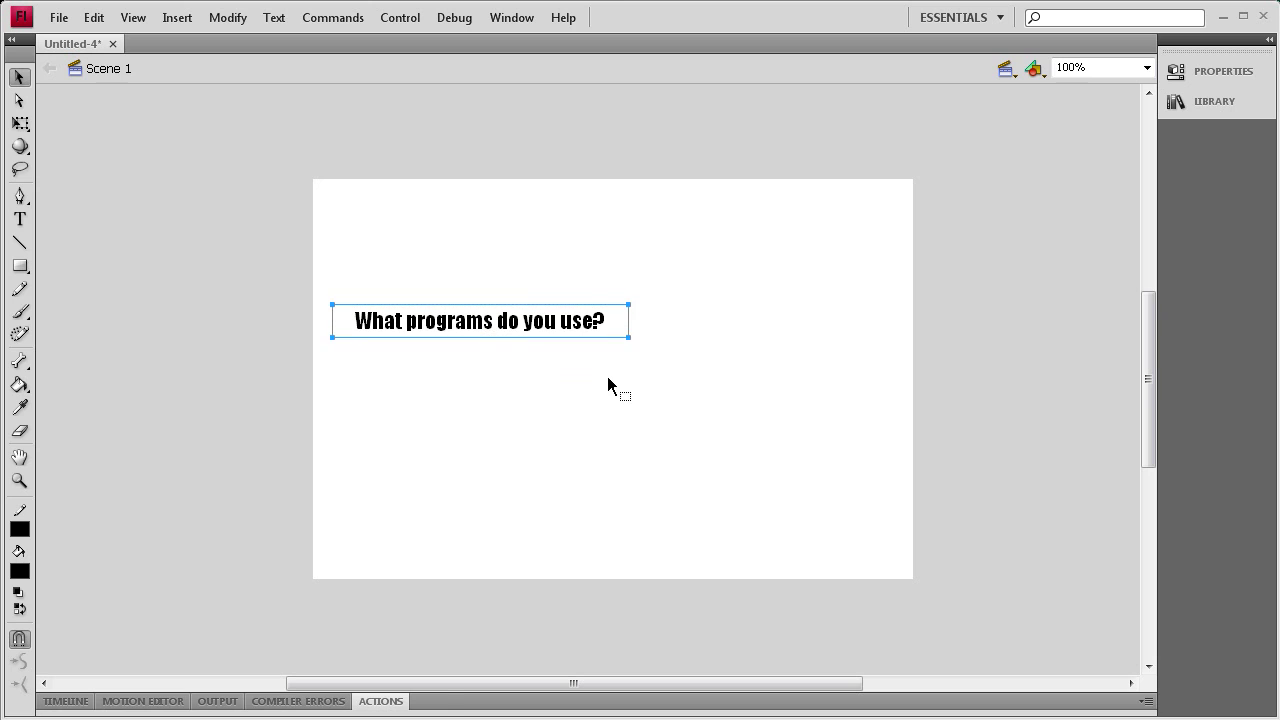
pyautogui.click(896, 407)
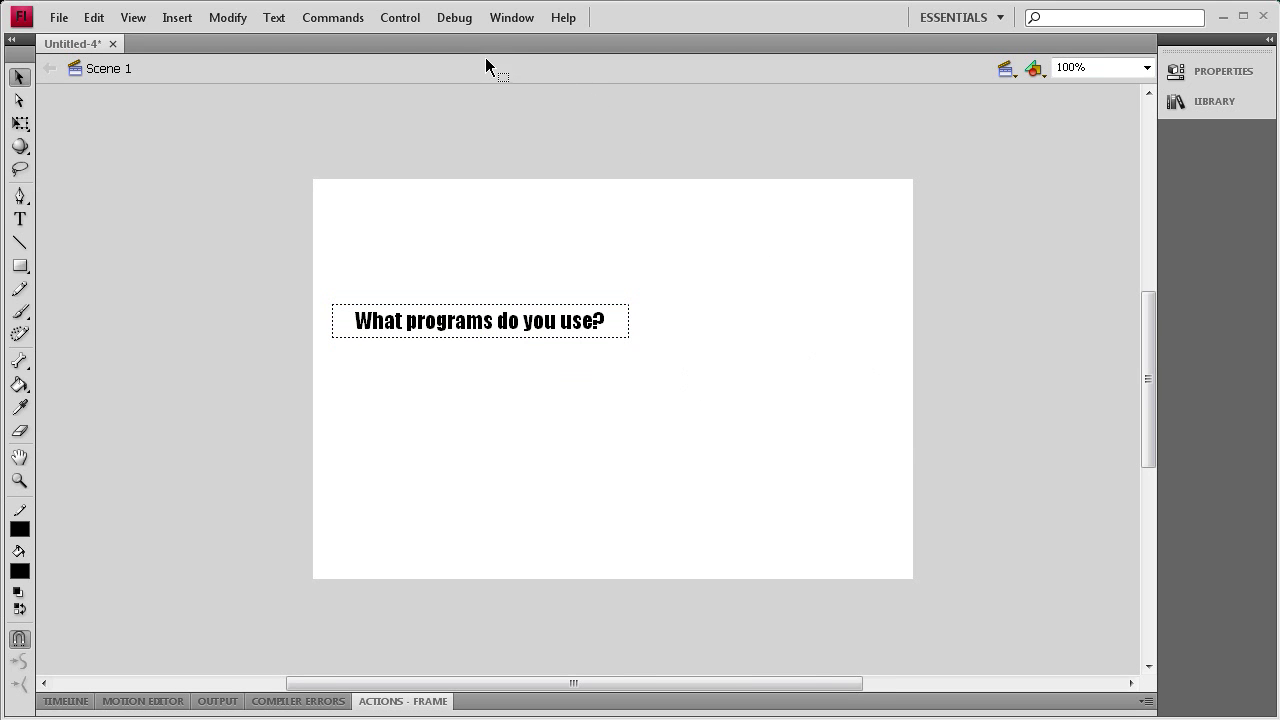
# Place a CheckBox from the Components panel's User Interface group below the question.
pyautogui.click(506, 18)
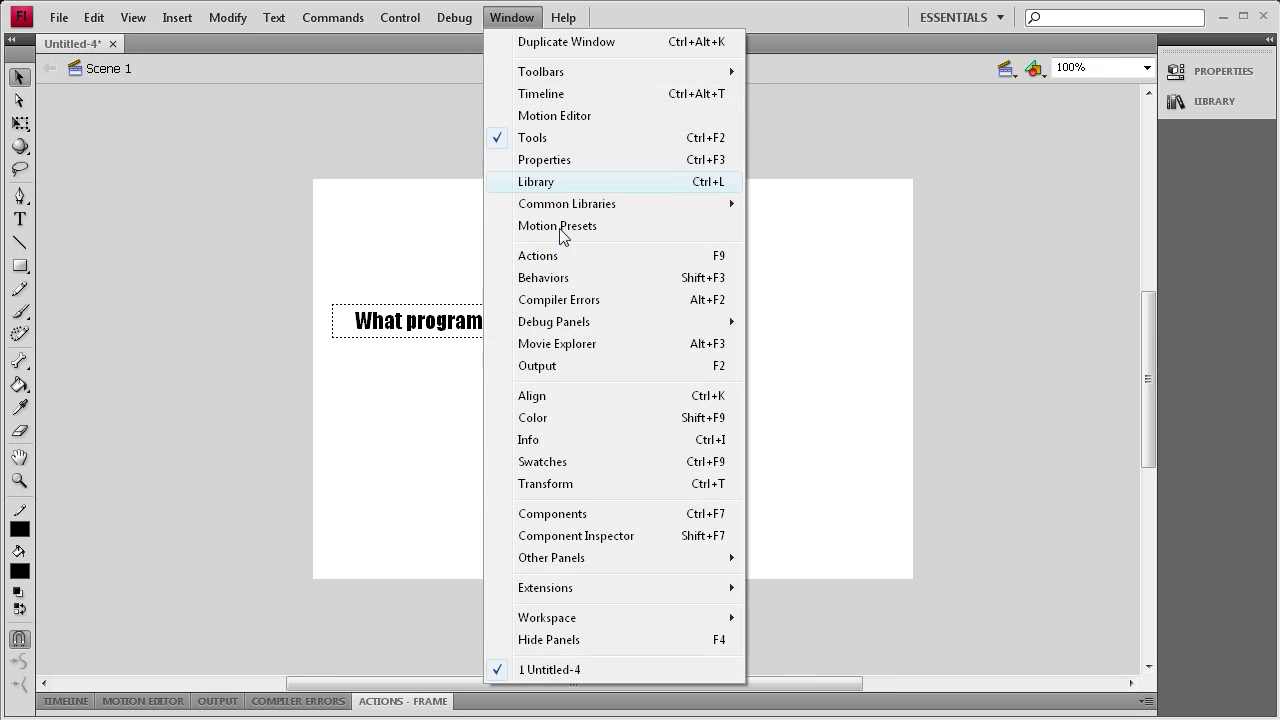
pyautogui.click(607, 514)
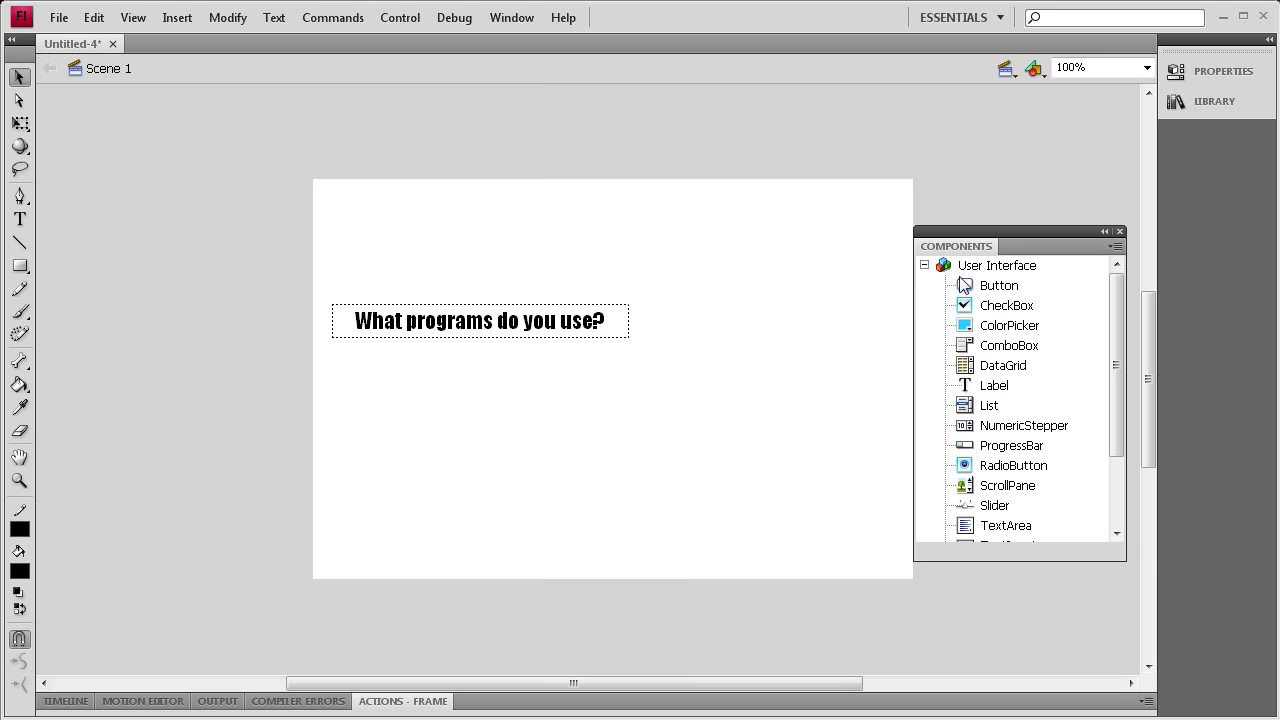
pyautogui.click(924, 266)
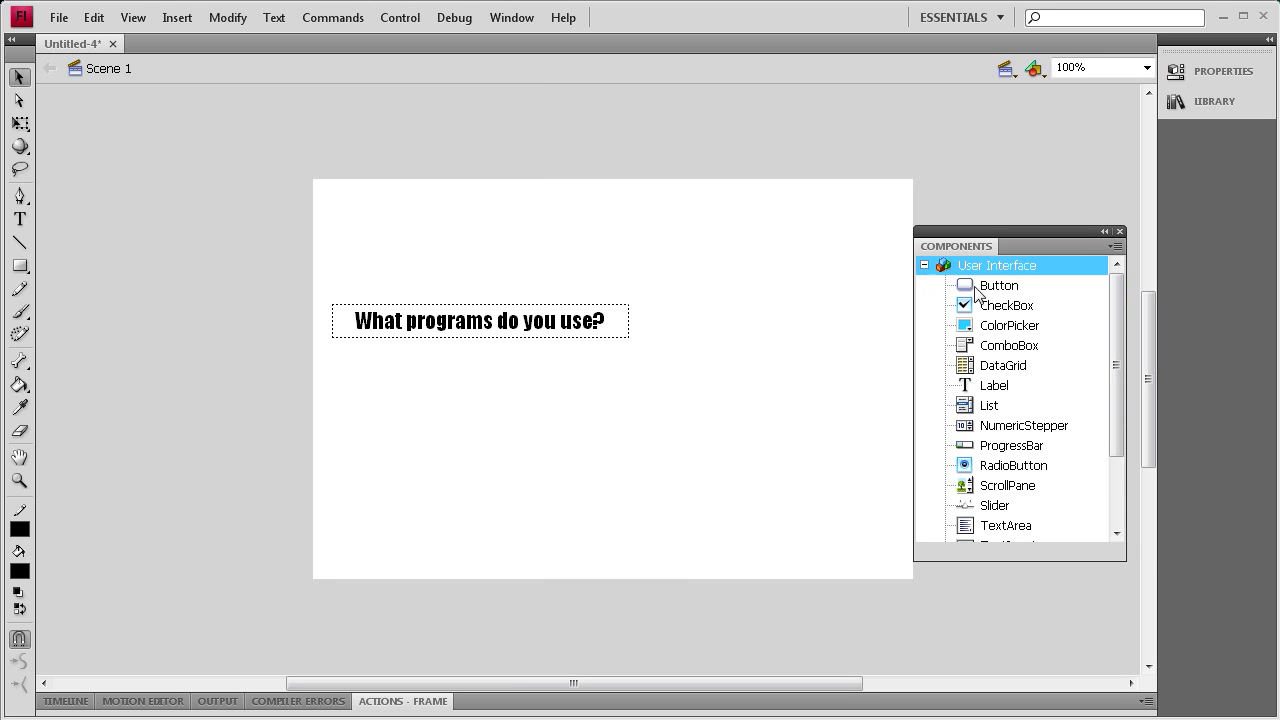
pyautogui.click(924, 266)
pyautogui.click(997, 307)
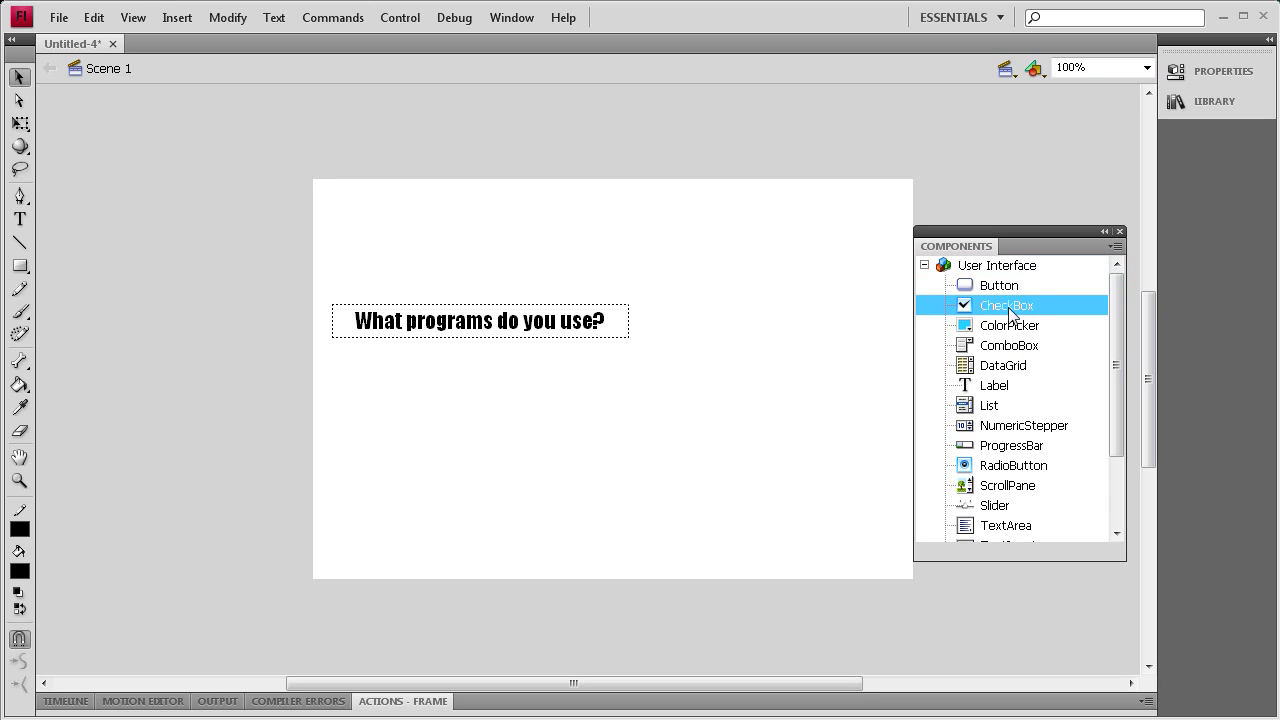
pyautogui.moveTo(1006, 307)
pyautogui.mouseDown()
pyautogui.moveTo(419, 357)
pyautogui.moveTo(411, 383)
pyautogui.mouseUp()
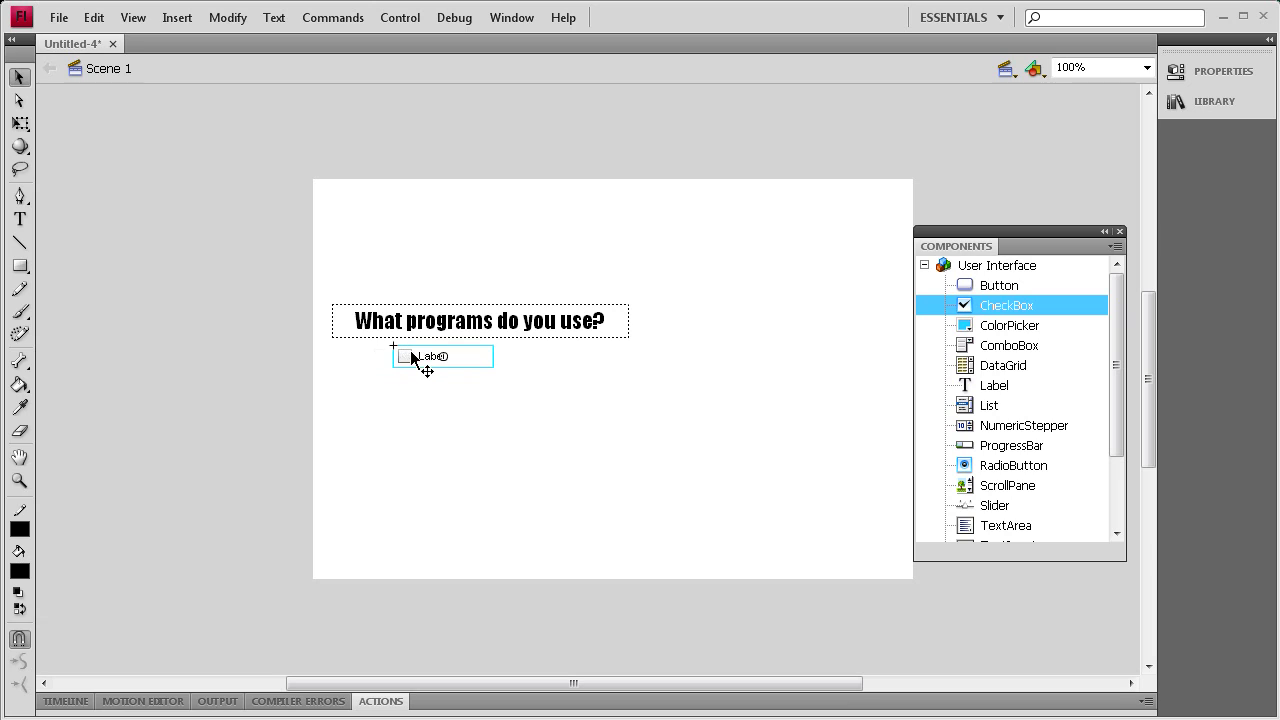
pyautogui.moveTo(409, 355); pyautogui.dragTo(414, 353)
# Duplicate the checkbox into a column of four and close the Components panel.
pyautogui.moveTo(409, 356); pyautogui.dragTo(410, 372)
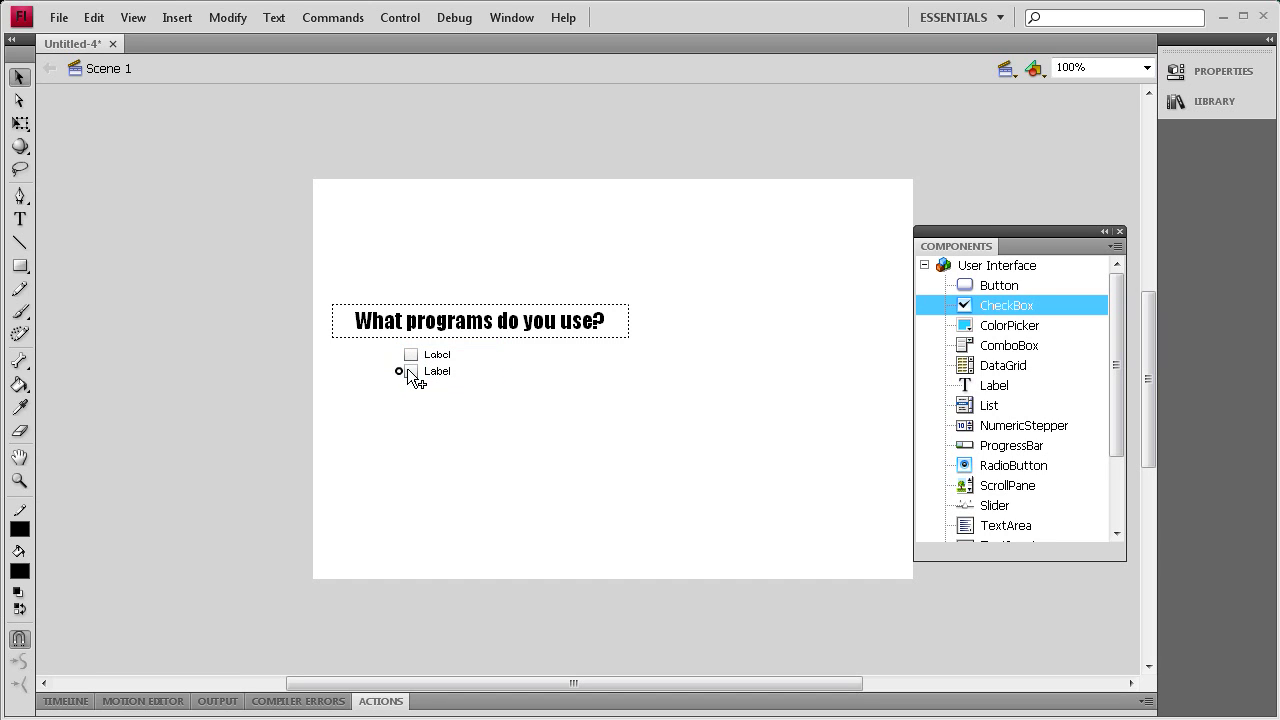
pyautogui.moveTo(407, 370); pyautogui.dragTo(407, 403)
pyautogui.click(606, 373)
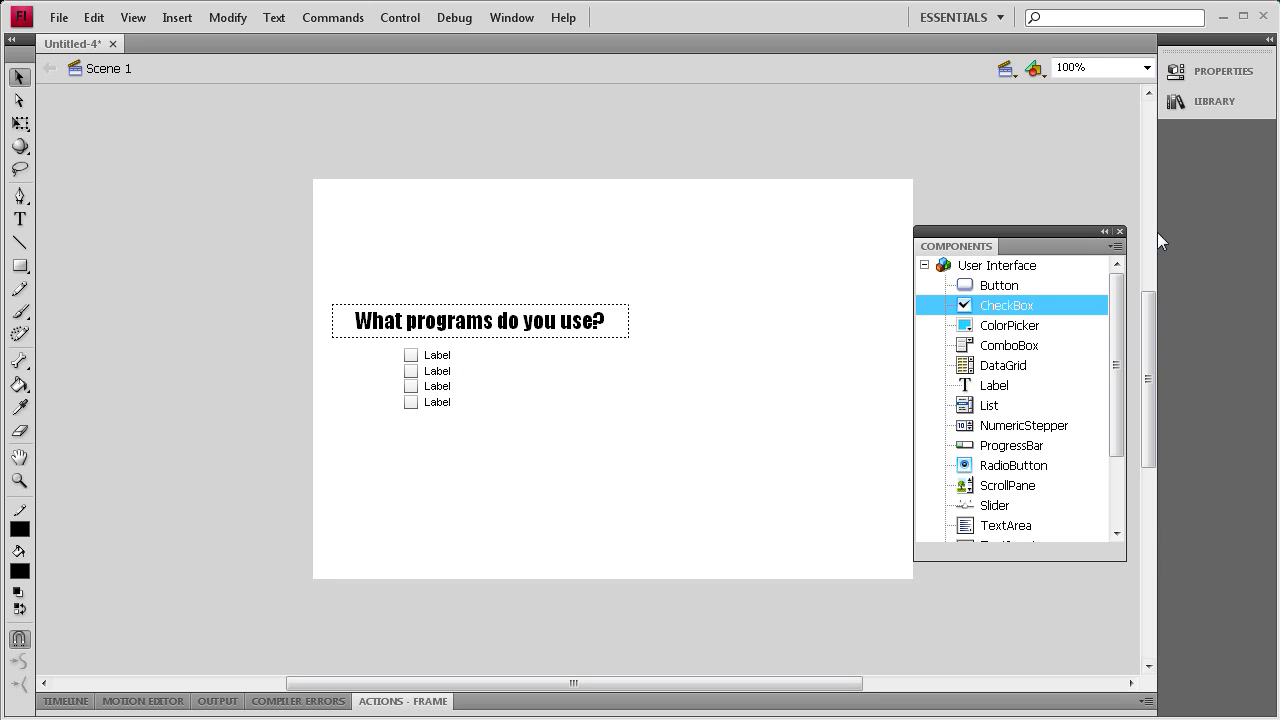
pyautogui.click(1120, 231)
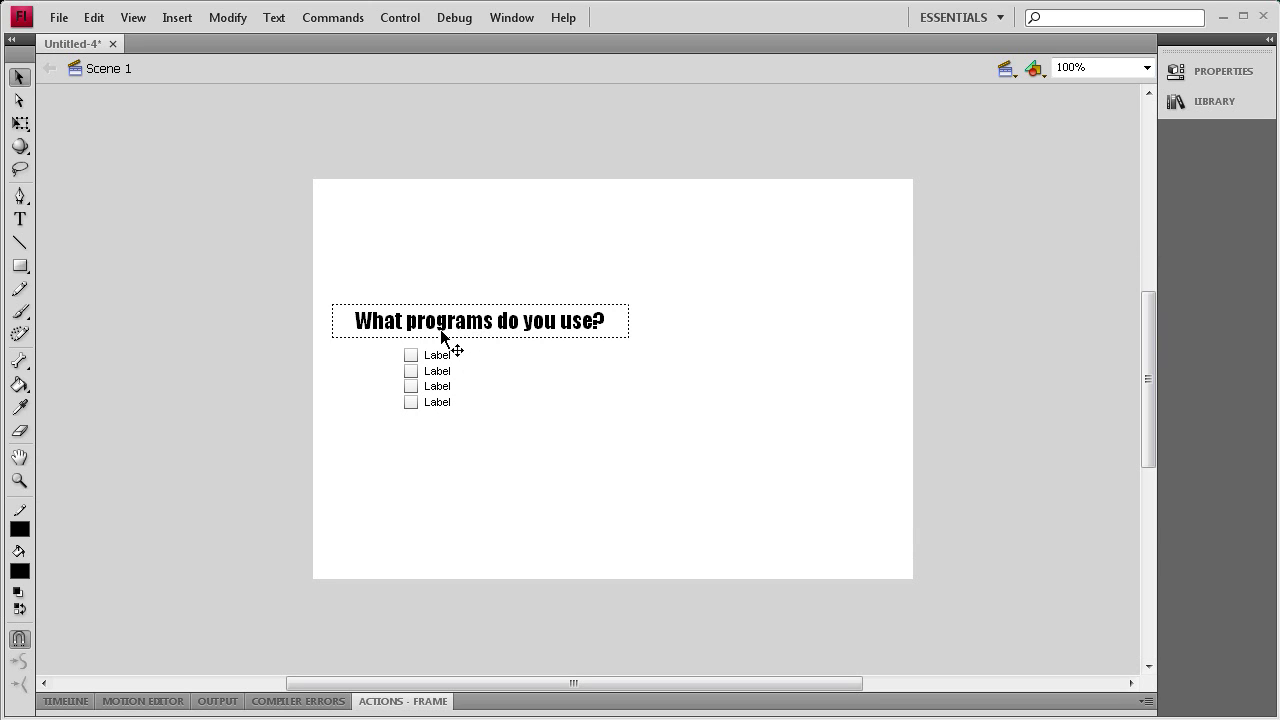
# Set the first checkbox's label parameter to Photoshop in the Component Inspector.
pyautogui.click(431, 353)
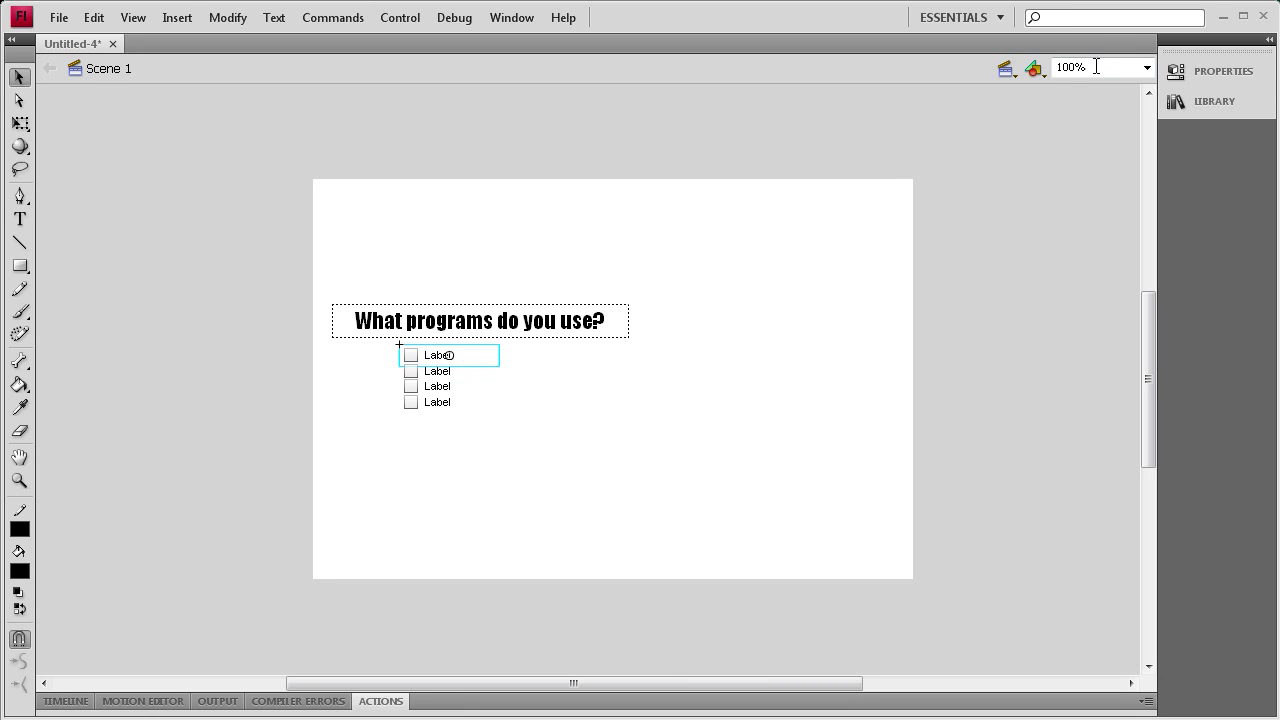
pyautogui.click(1208, 70)
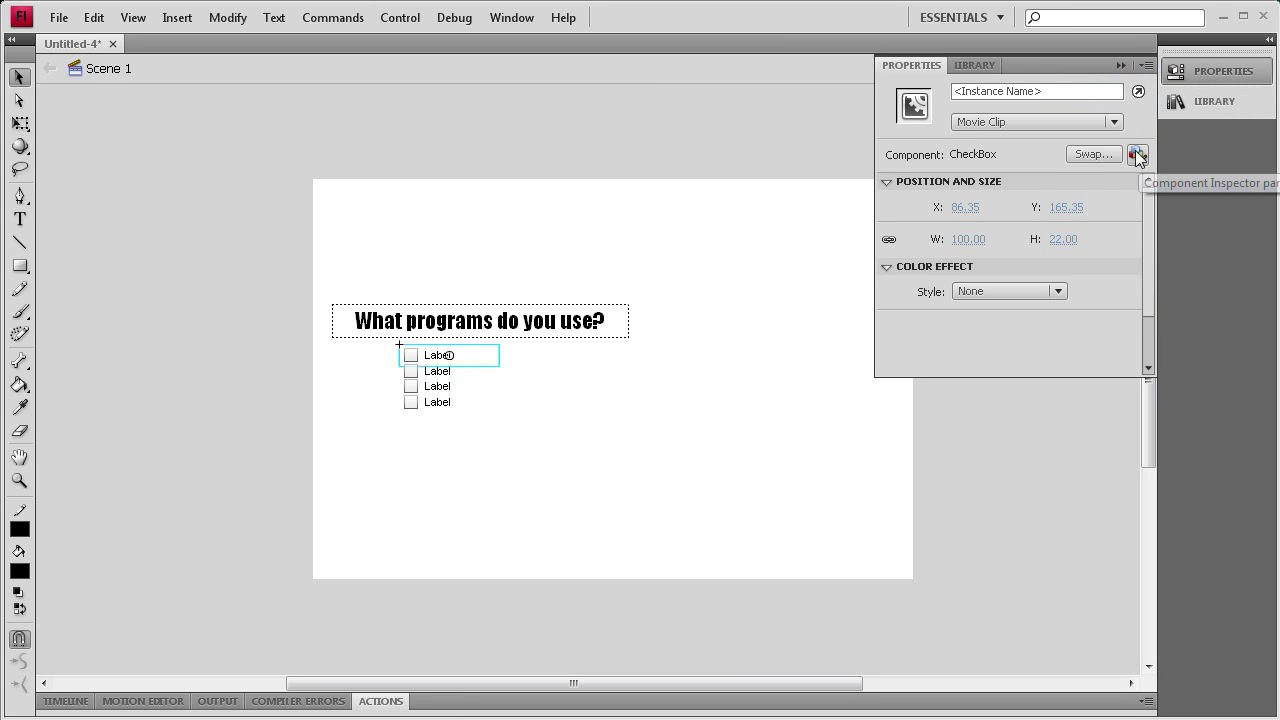
pyautogui.click(1138, 155)
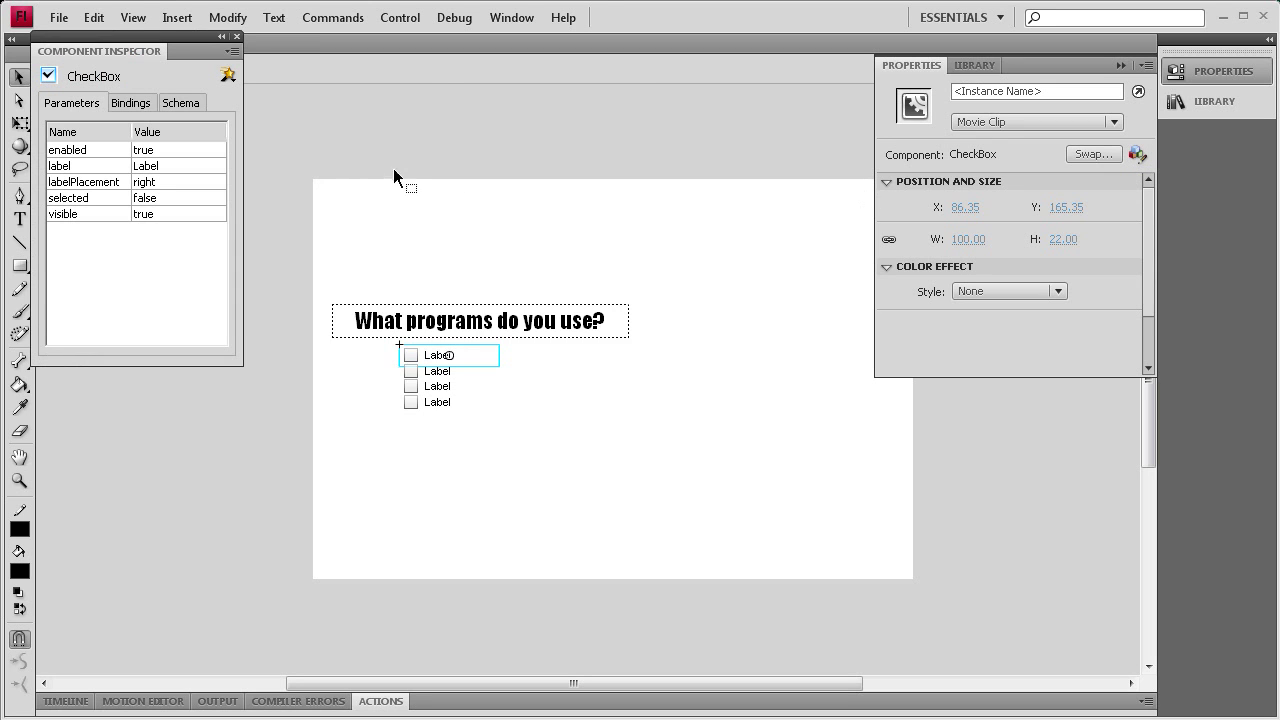
pyautogui.click(1118, 66)
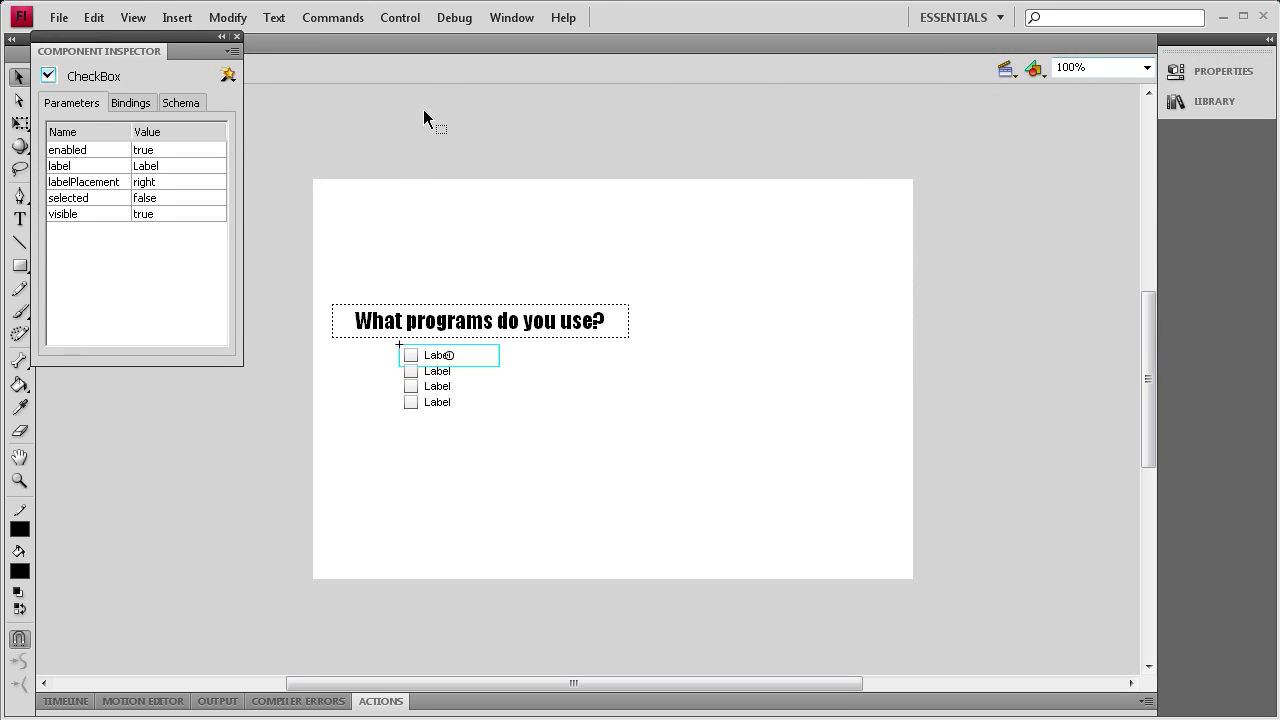
pyautogui.click(140, 163)
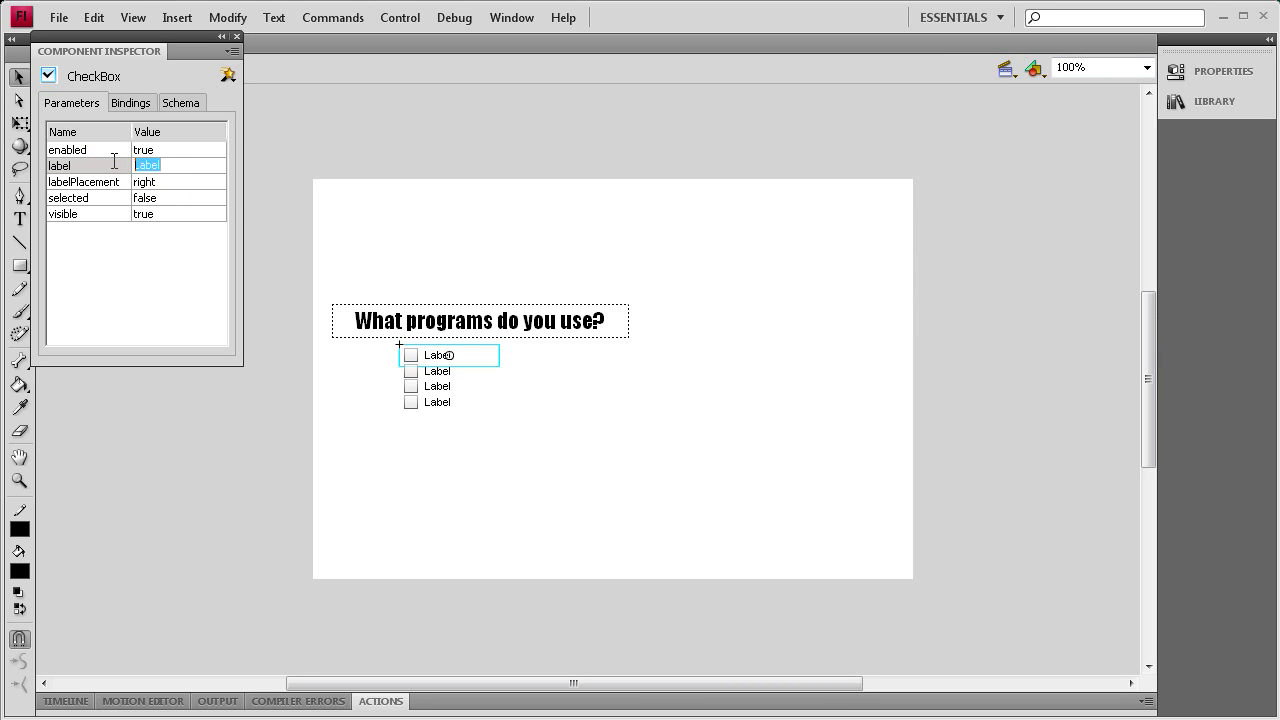
pyautogui.write('Photoshop')
pyautogui.click(420, 370)
# Label the remaining checkboxes Flash, Illustrator and Dreamweaver.
pyautogui.click(160, 167)
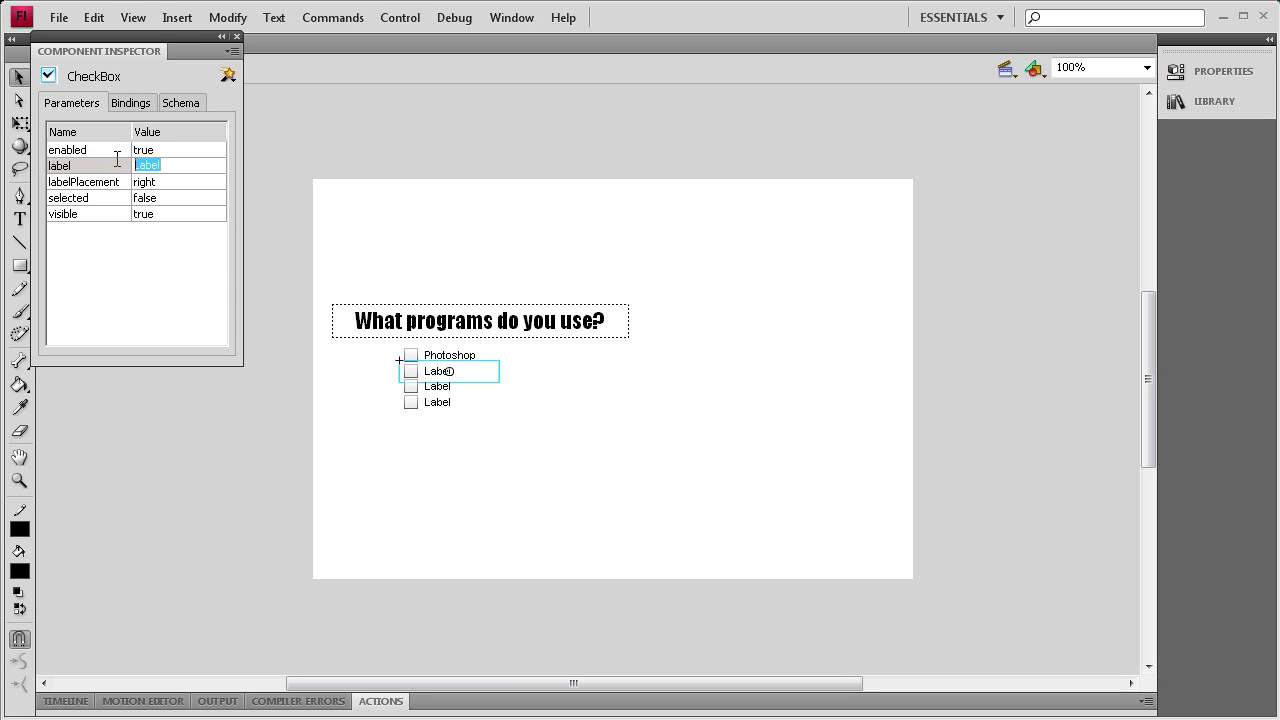
pyautogui.write('Flash')
pyautogui.click(430, 386)
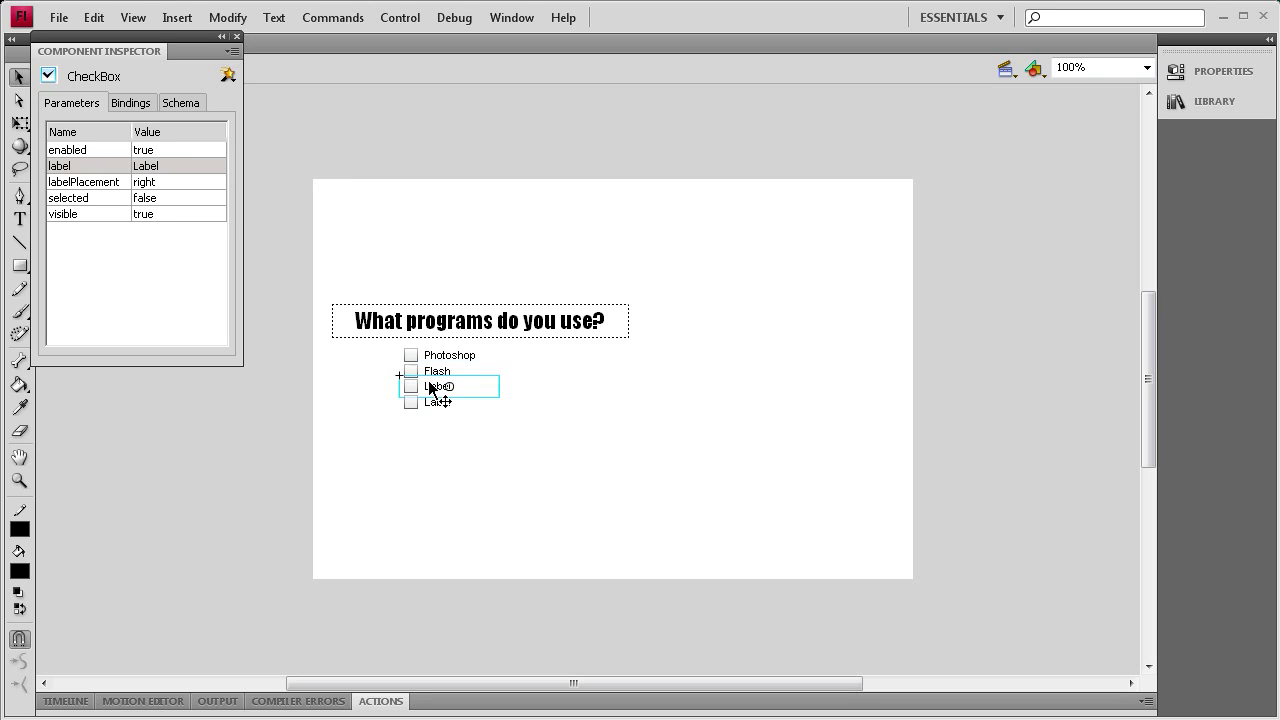
pyautogui.click(176, 183)
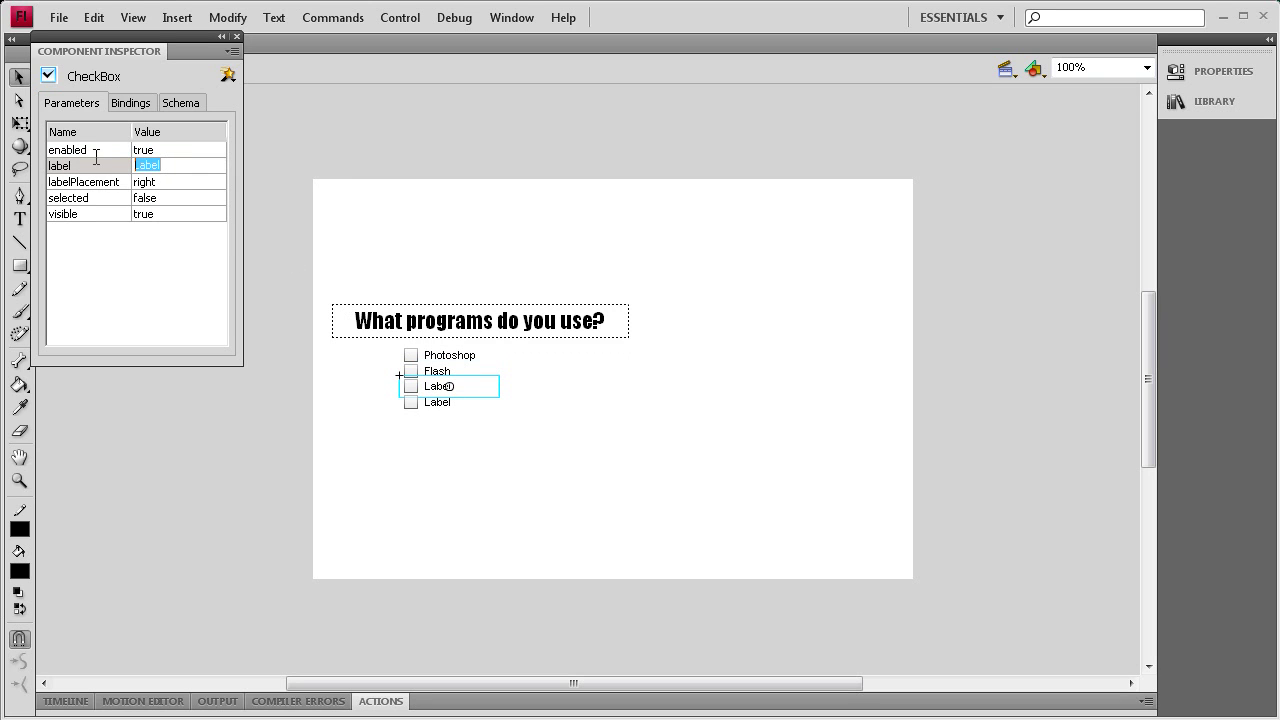
pyautogui.write('Il')
pyautogui.write('lustrator')
pyautogui.click(437, 401)
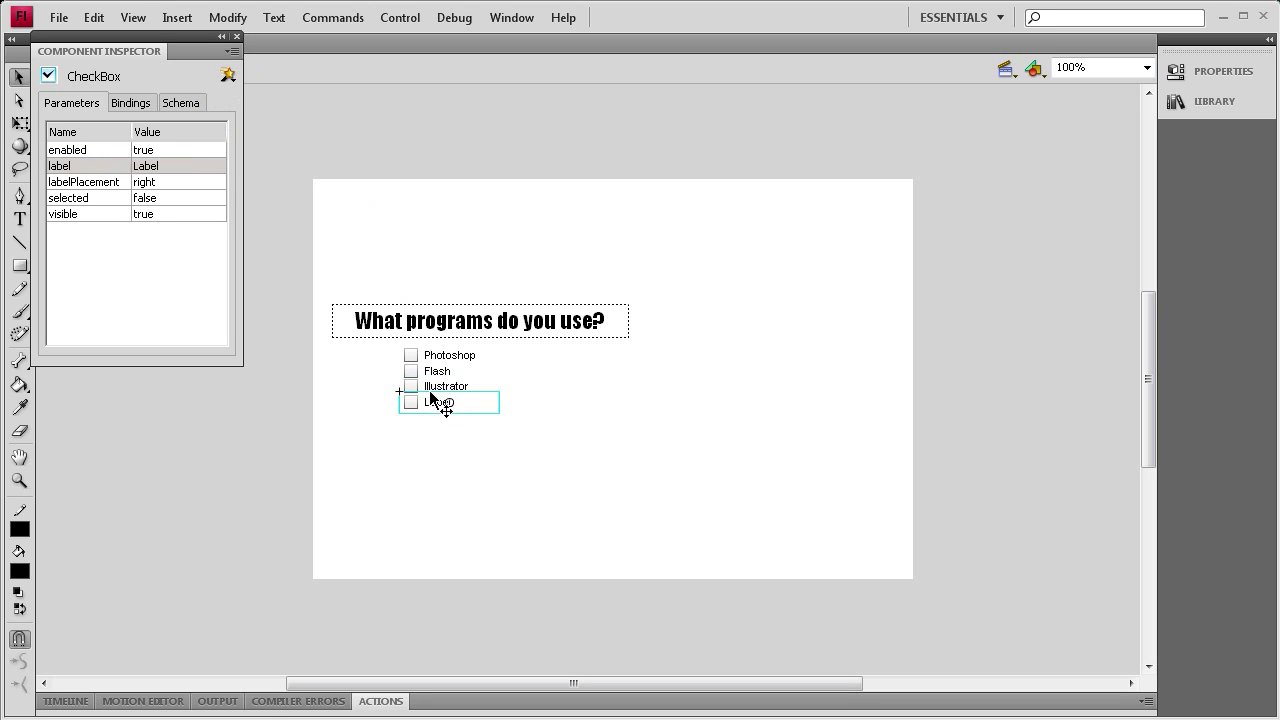
pyautogui.click(163, 167)
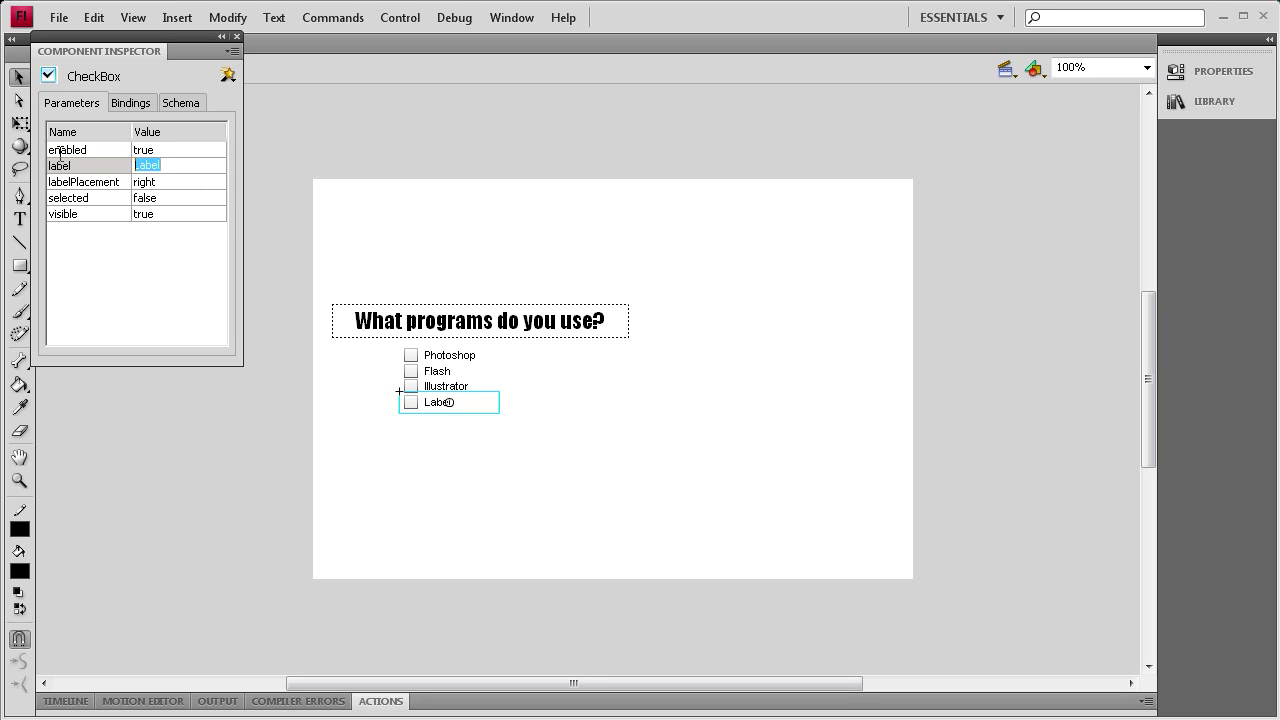
pyautogui.write('Dreamweaver')
pyautogui.click(354, 130)
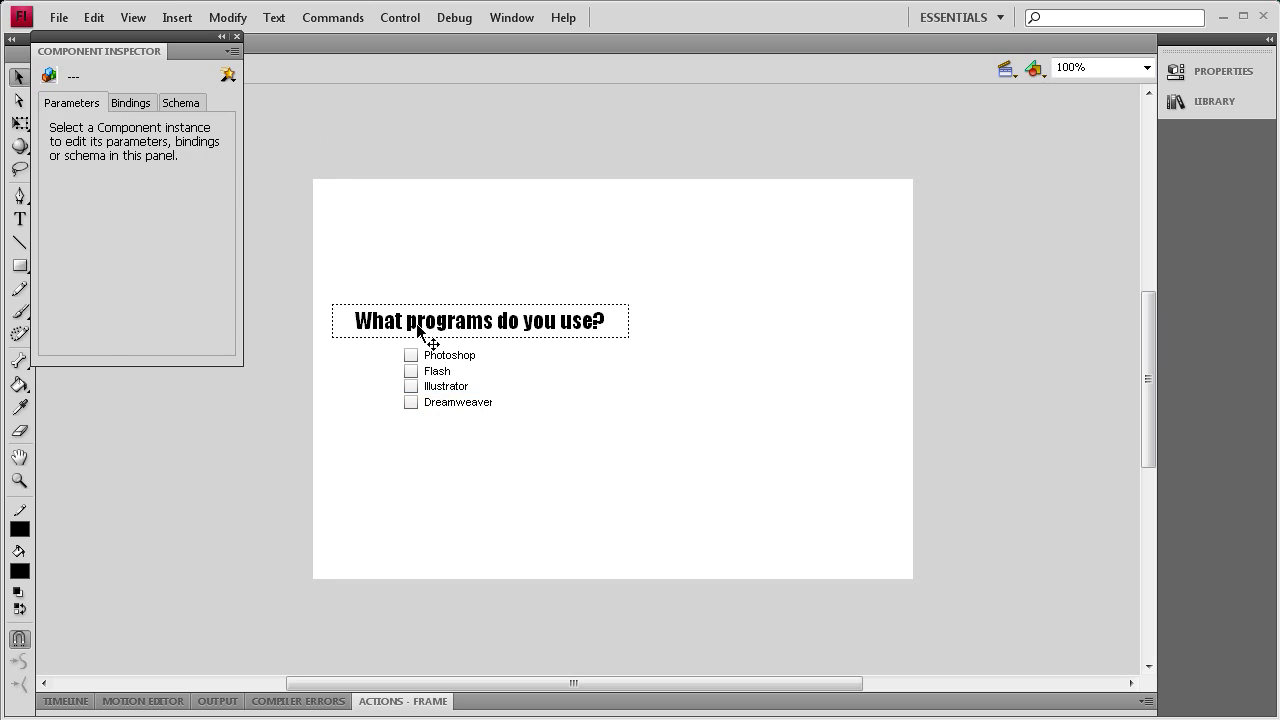
# Give the Photoshop and Flash checkboxes instance names photoshopcb and flashcb.
pyautogui.click(236, 36)
pyautogui.click(490, 352)
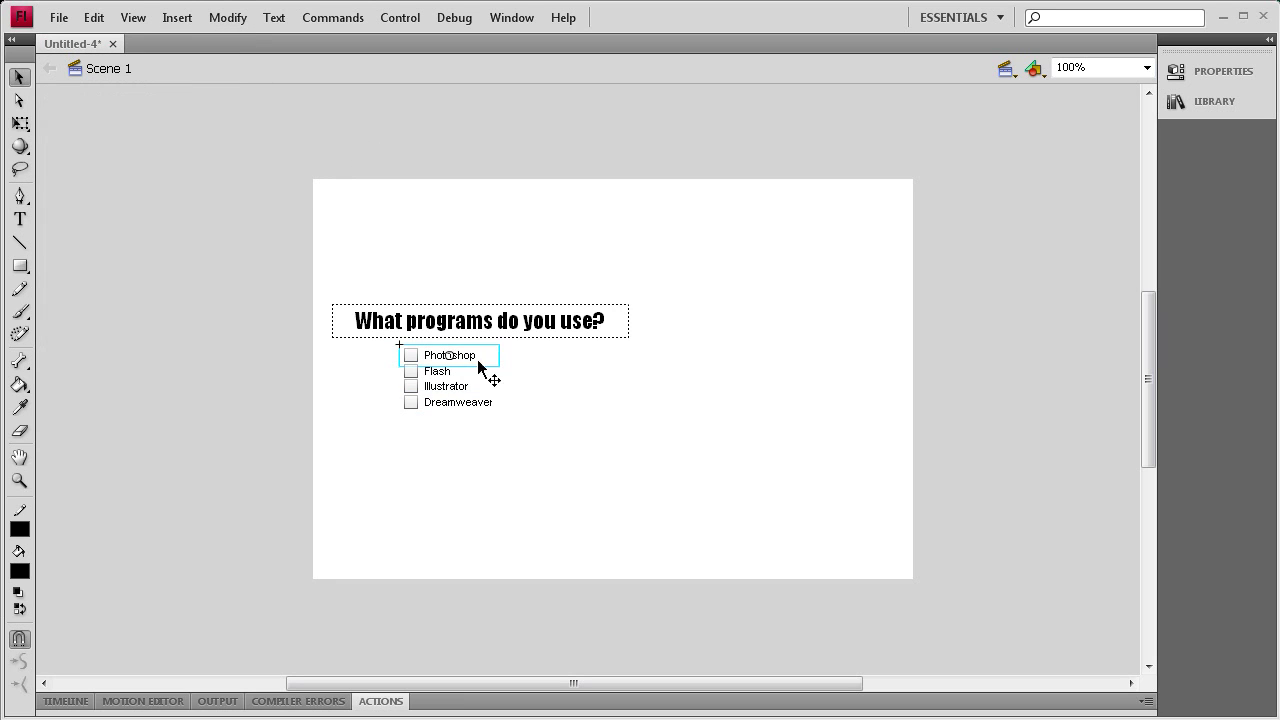
pyautogui.click(1197, 68)
pyautogui.click(986, 90)
pyautogui.write('phot')
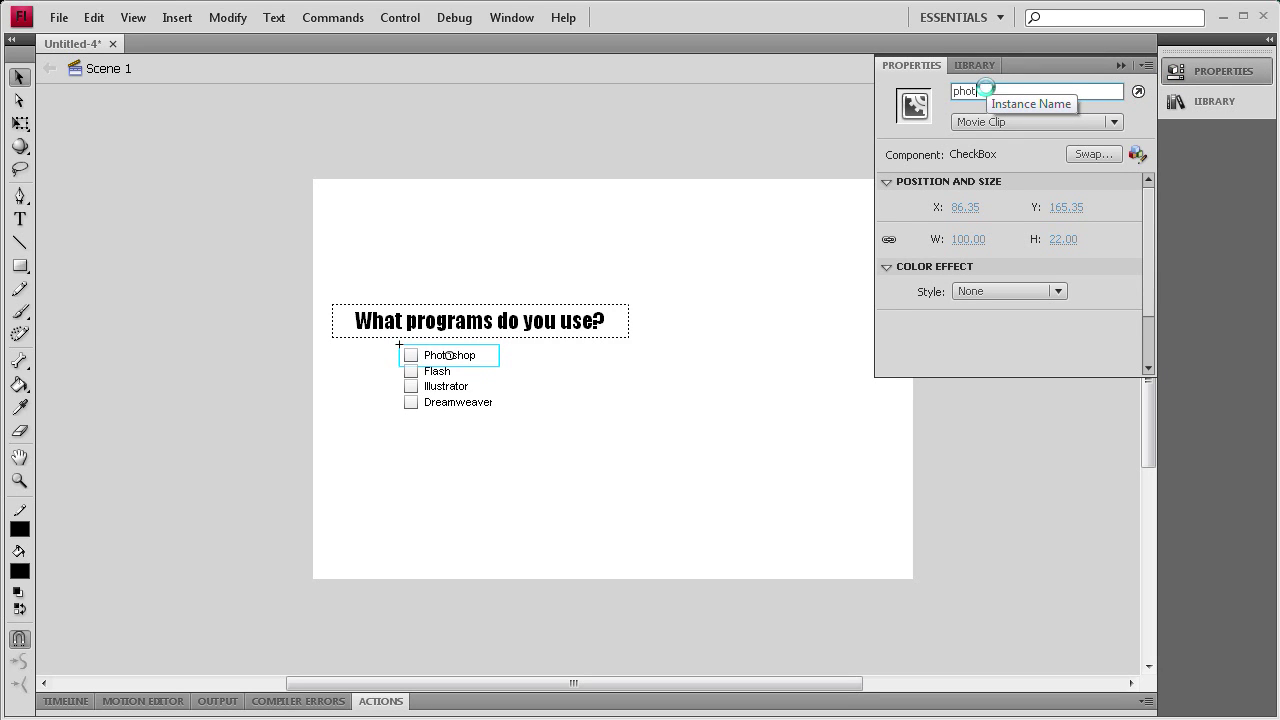
pyautogui.write('oshopcb')
pyautogui.click(434, 382)
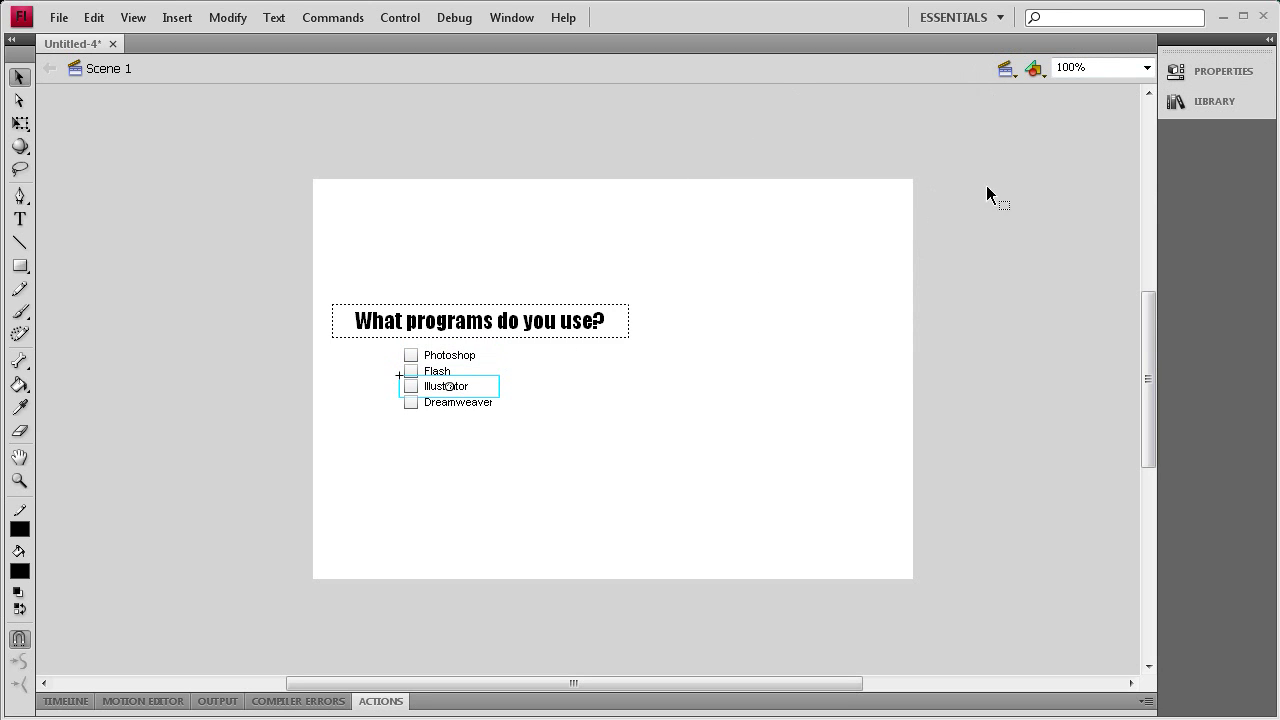
pyautogui.click(423, 373)
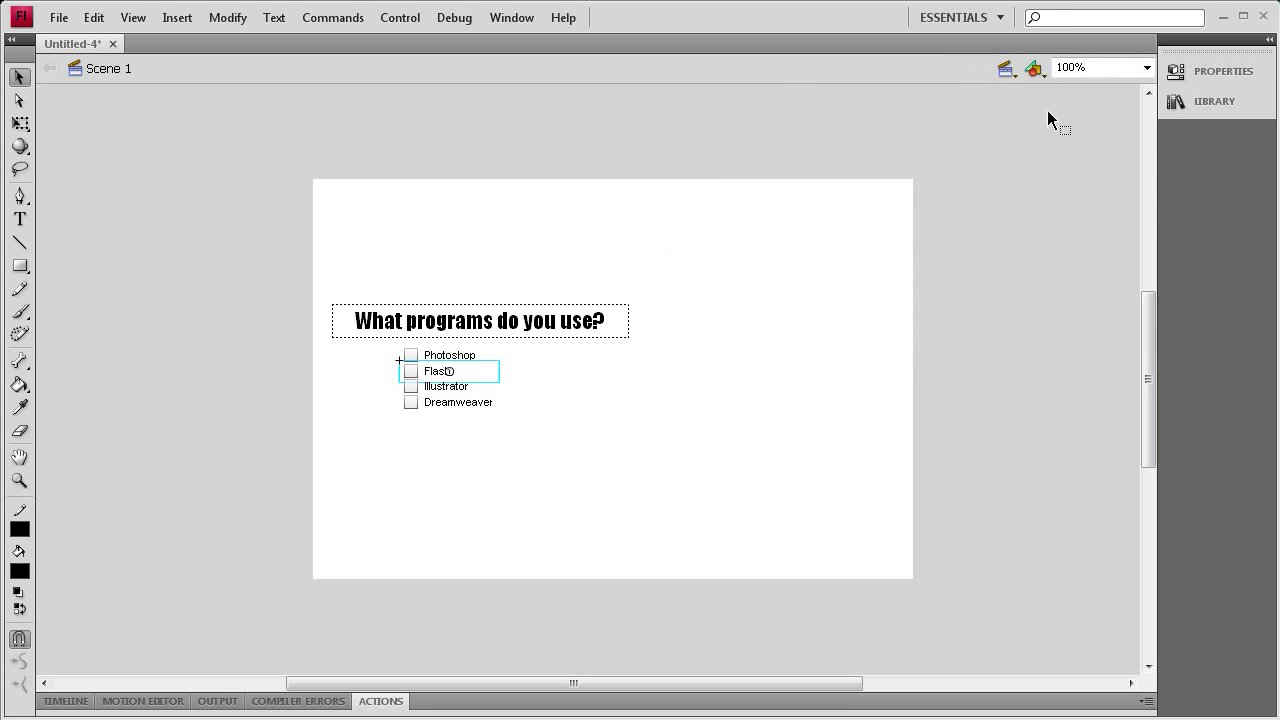
pyautogui.click(1194, 71)
pyautogui.click(1001, 88)
pyautogui.write('flashcb')
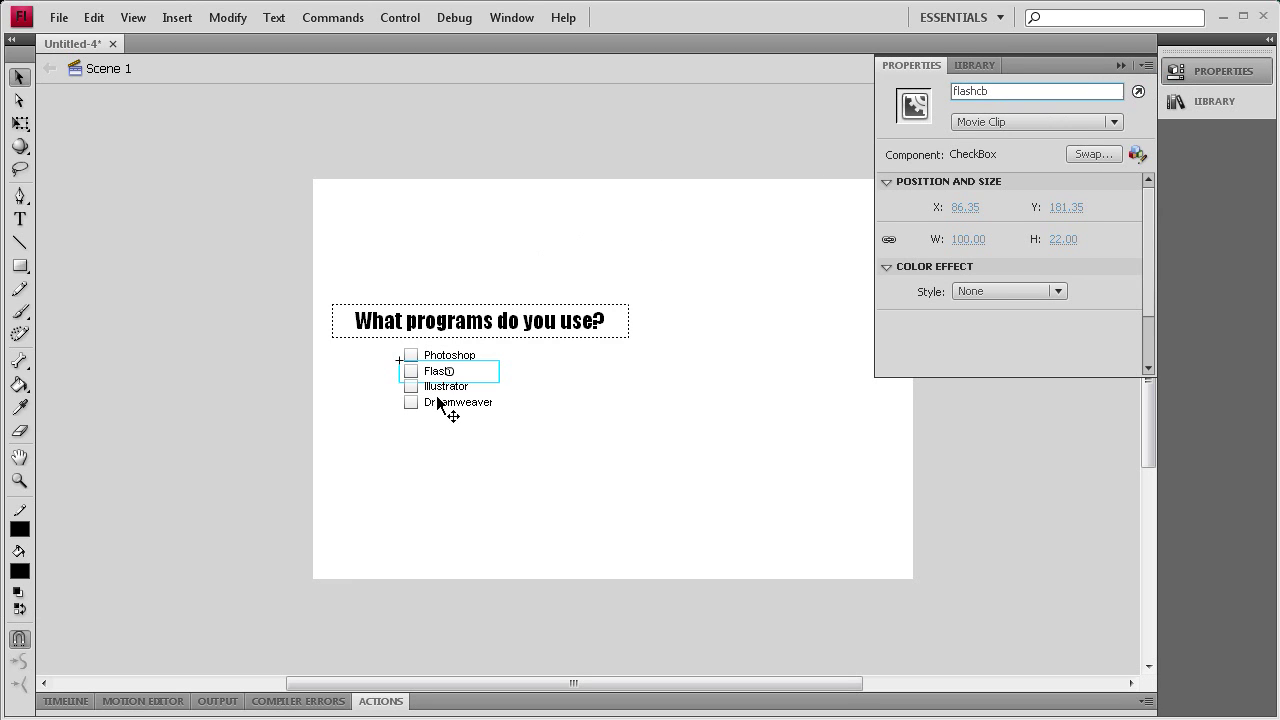
# Give the Illustrator and Dreamweaver checkboxes instance names illustratorcb and dreamweavercb.
pyautogui.click(446, 400)
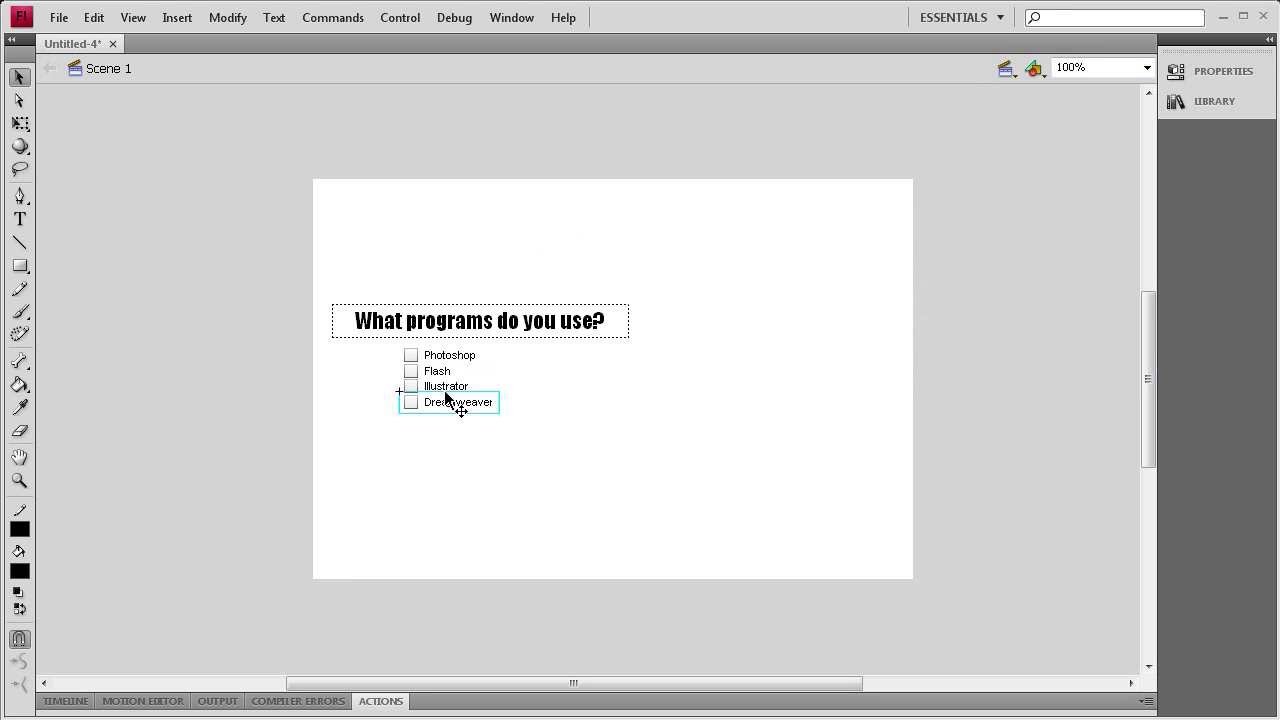
pyautogui.click(452, 386)
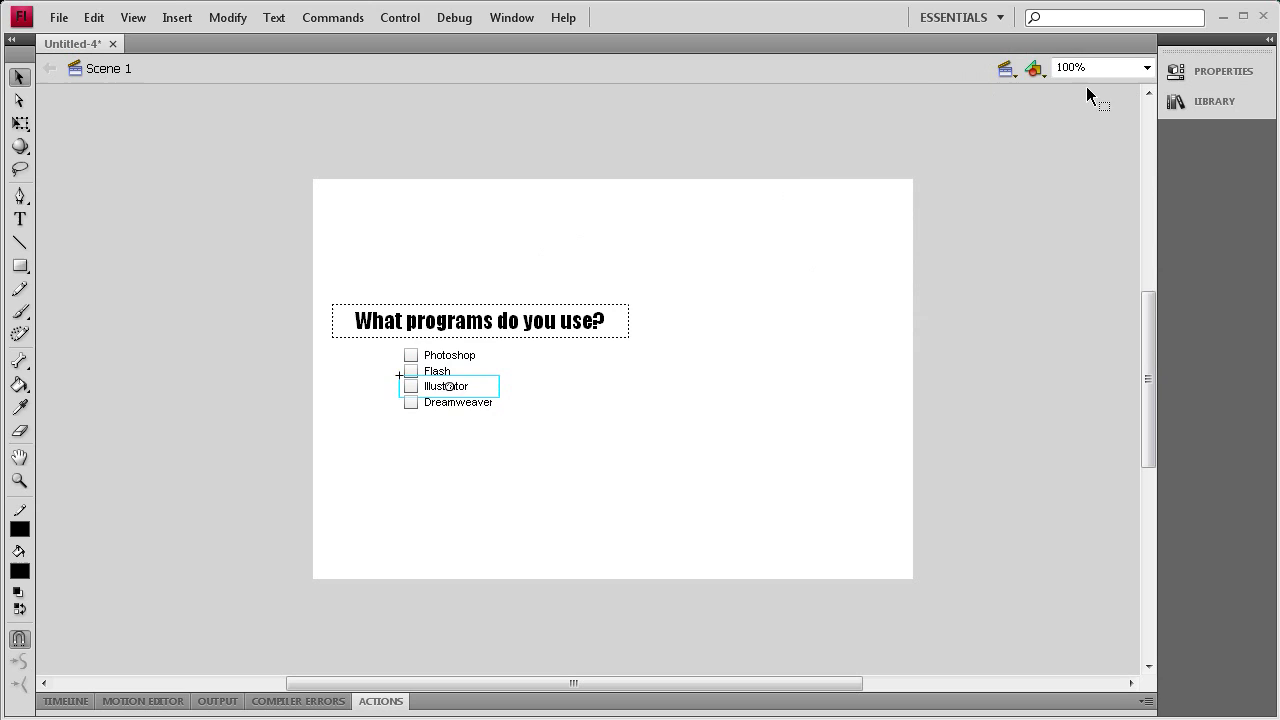
pyautogui.click(1197, 72)
pyautogui.click(1010, 92)
pyautogui.write('illu')
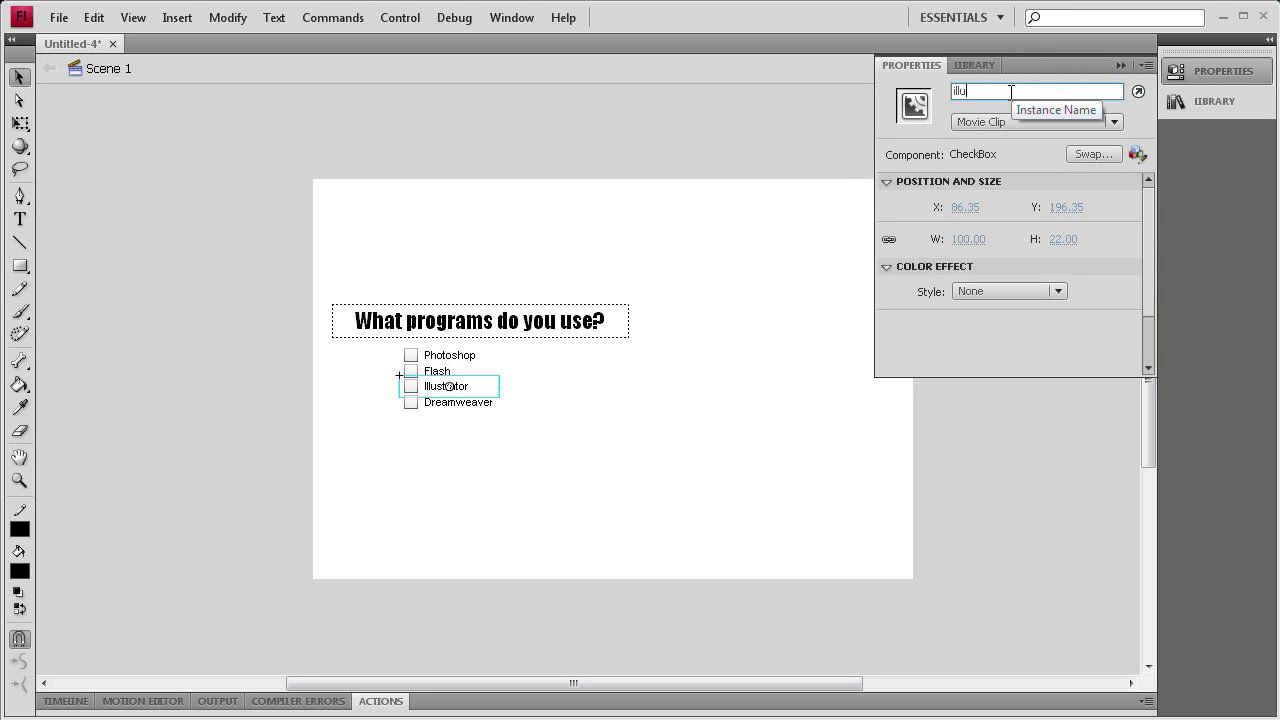
pyautogui.write('stratorcb')
pyautogui.click(730, 140)
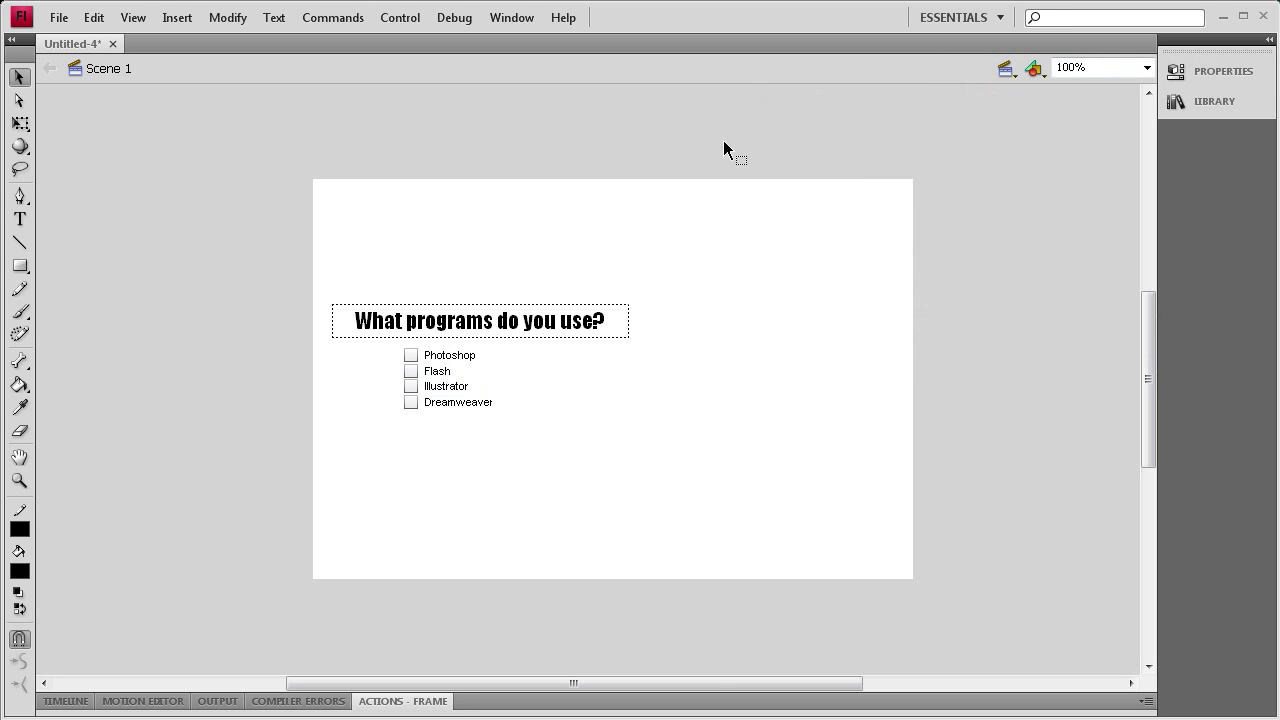
pyautogui.click(459, 408)
pyautogui.click(1205, 74)
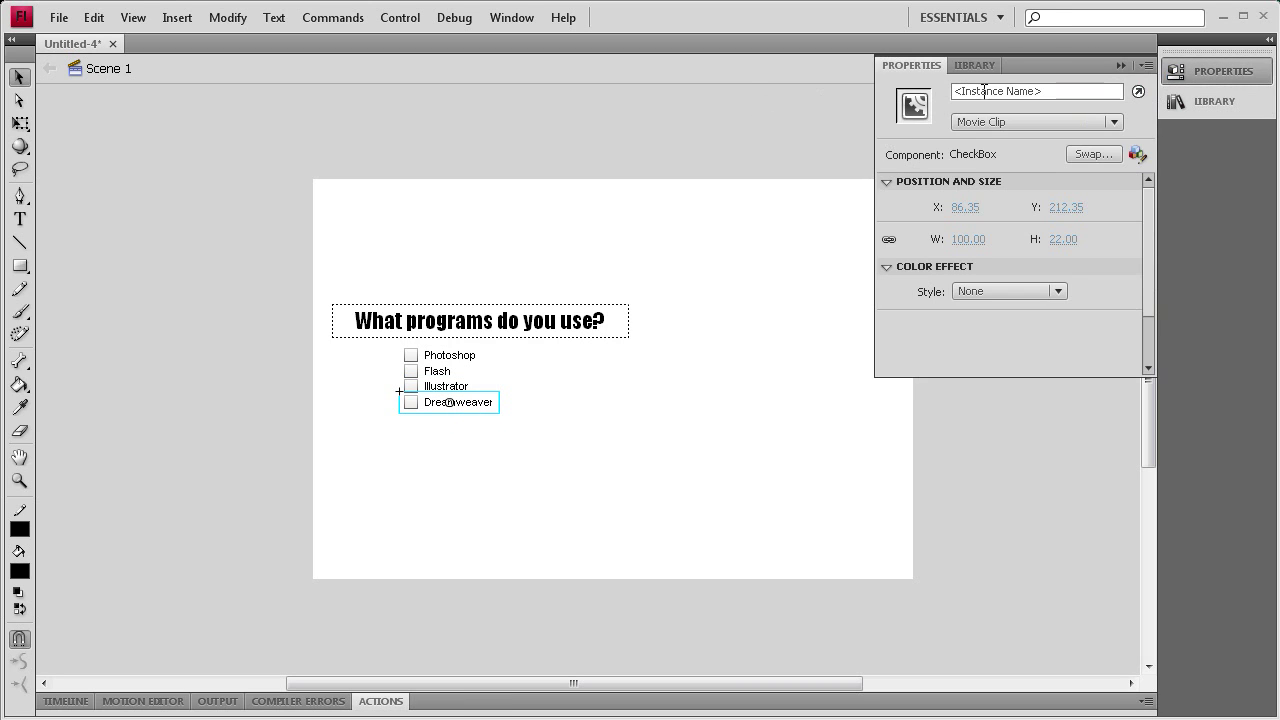
pyautogui.click(984, 91)
pyautogui.write('dreamweaverc')
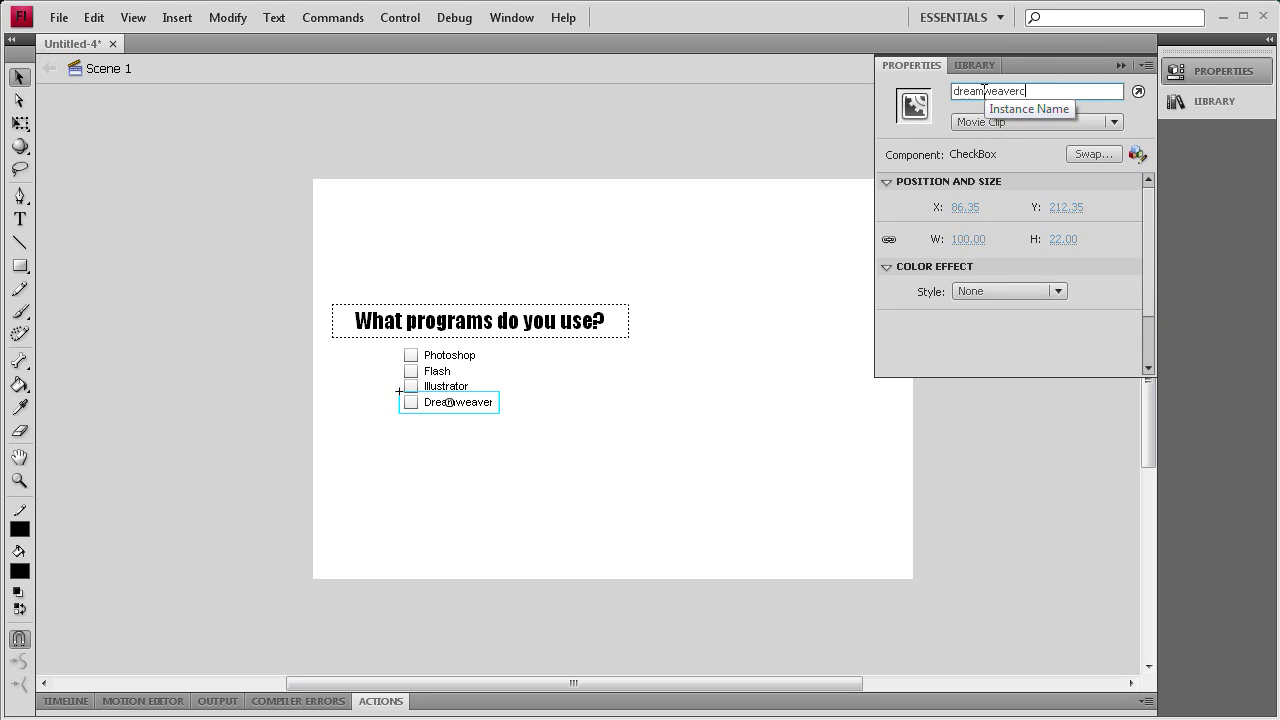
pyautogui.write('b')
pyautogui.click(845, 130)
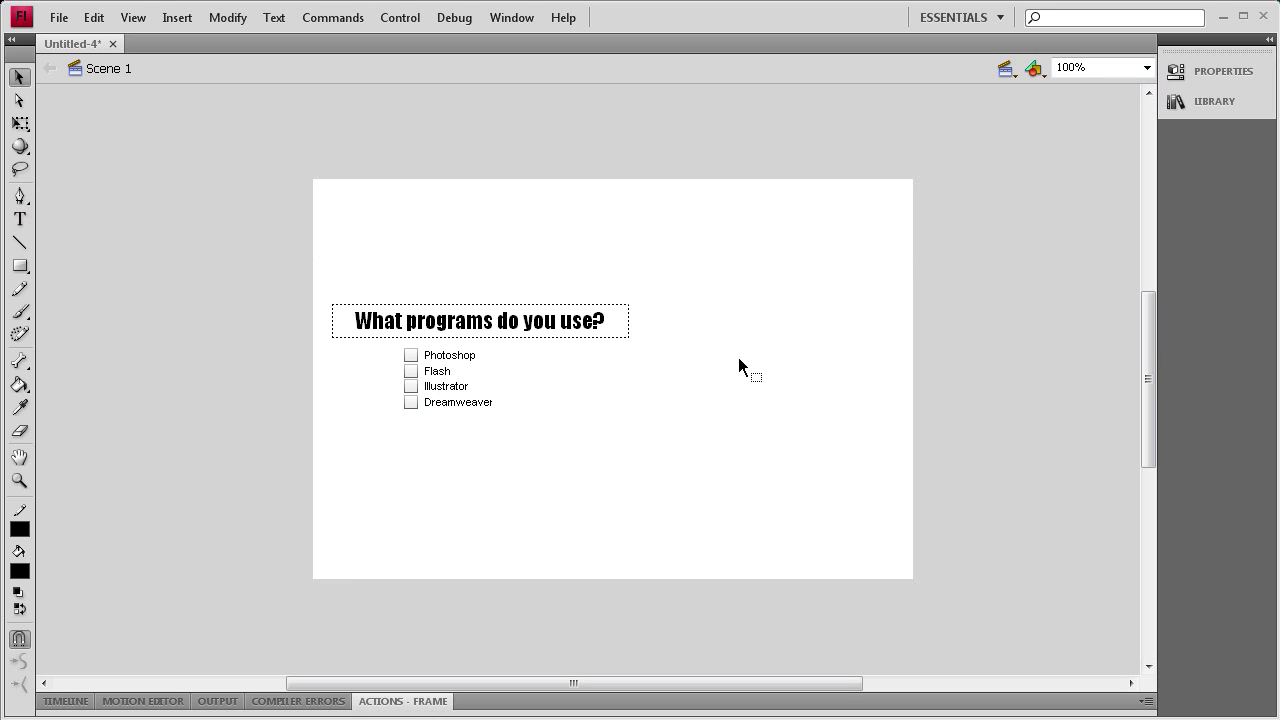
# Draw a multiline Dynamic Text box right of the checkboxes and name it mytxt.
pyautogui.click(22, 219)
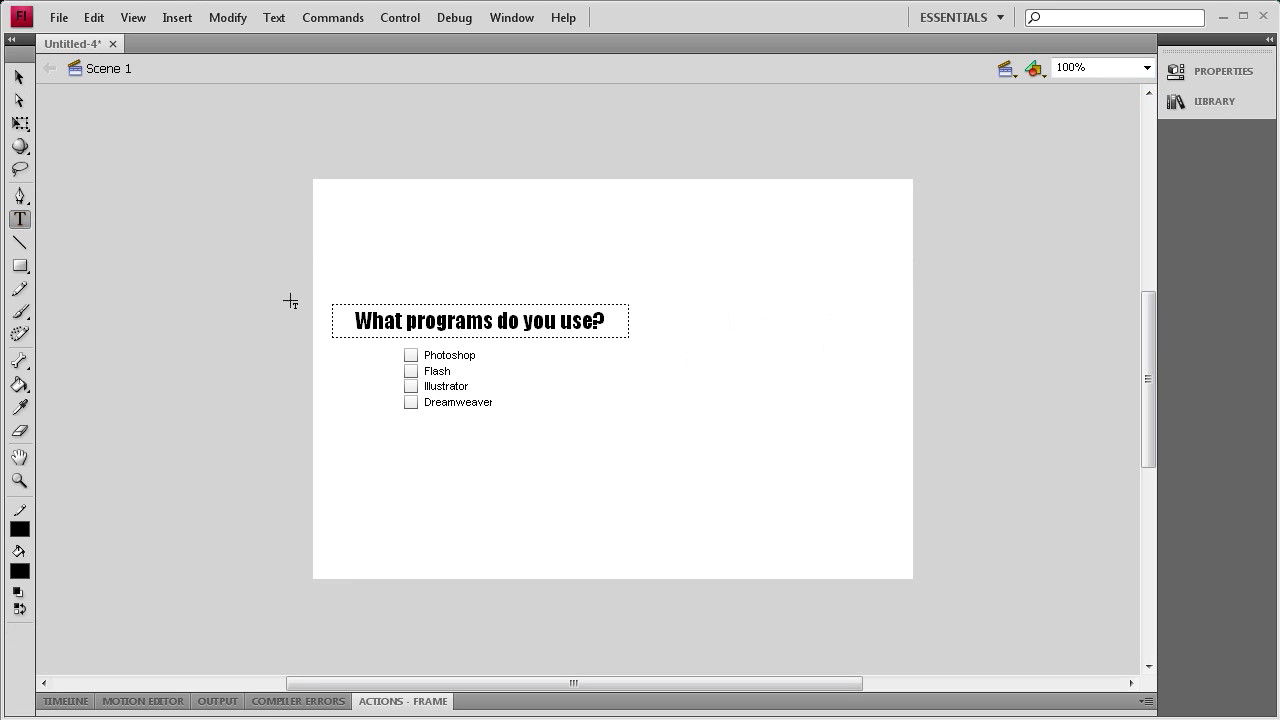
pyautogui.moveTo(688, 282); pyautogui.dragTo(840, 455)
pyautogui.moveTo(840, 455); pyautogui.dragTo(859, 456)
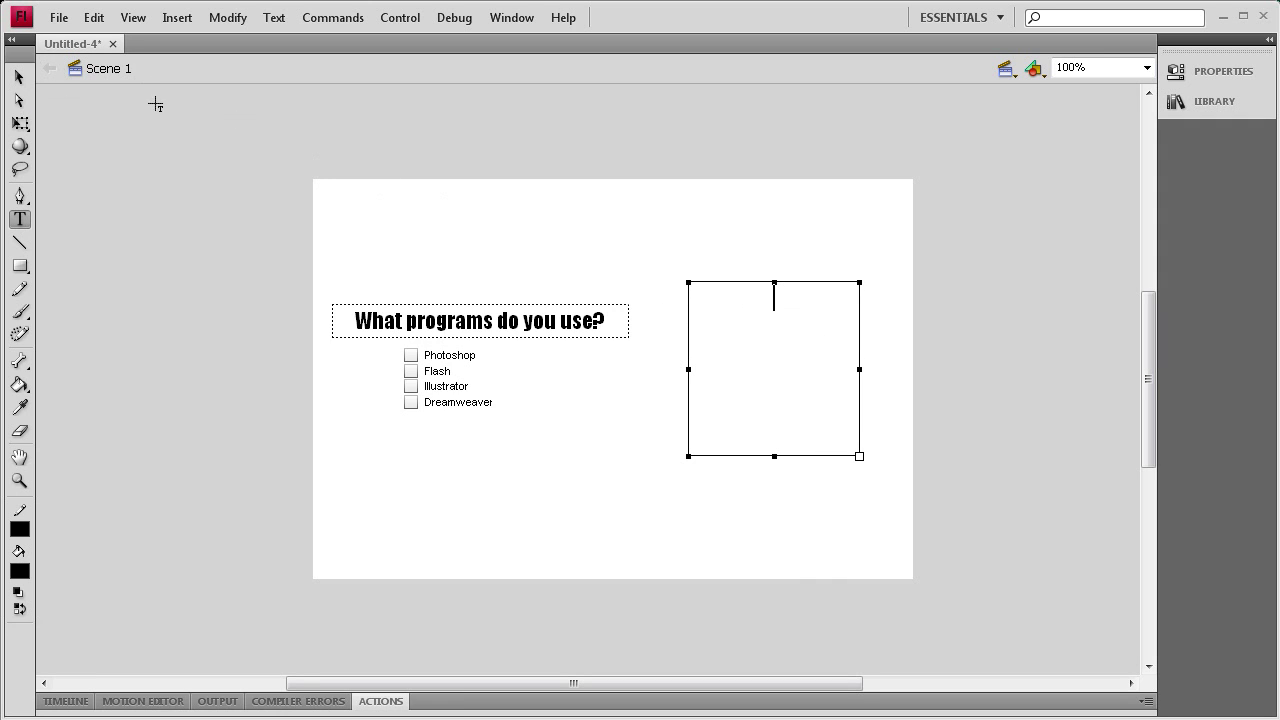
pyautogui.click(1180, 80)
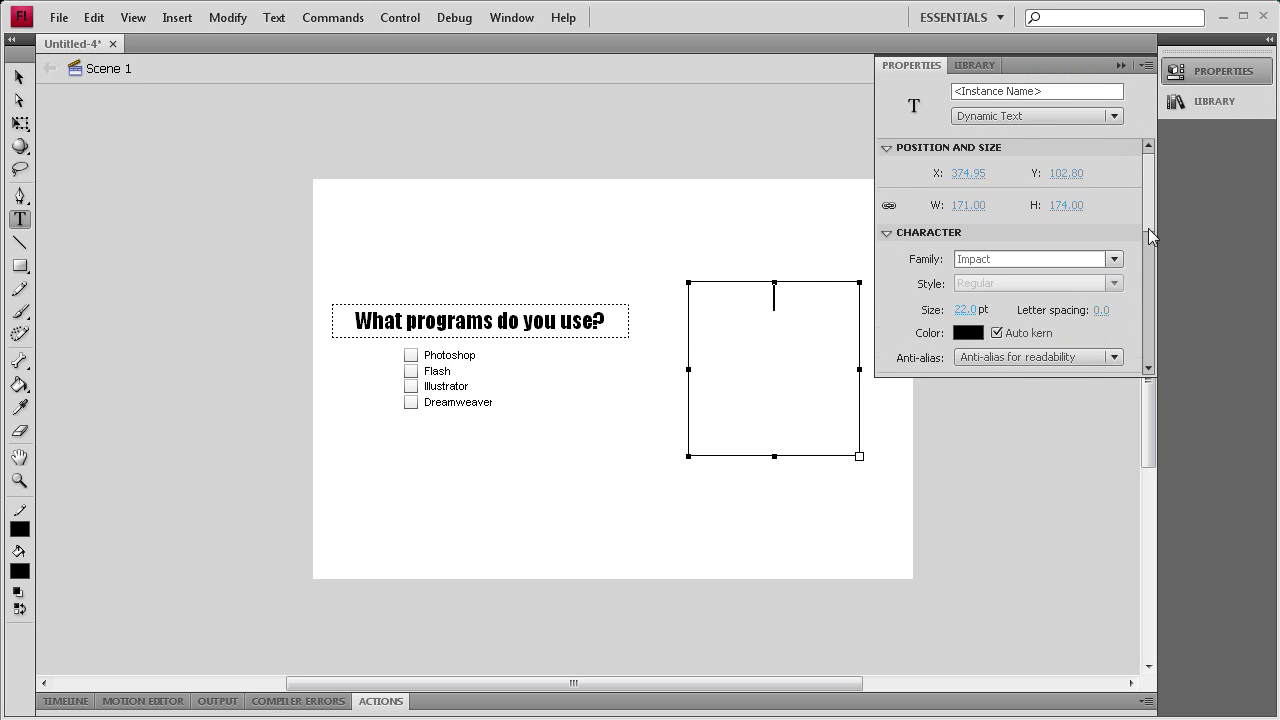
pyautogui.moveTo(1148, 228); pyautogui.dragTo(1150, 302)
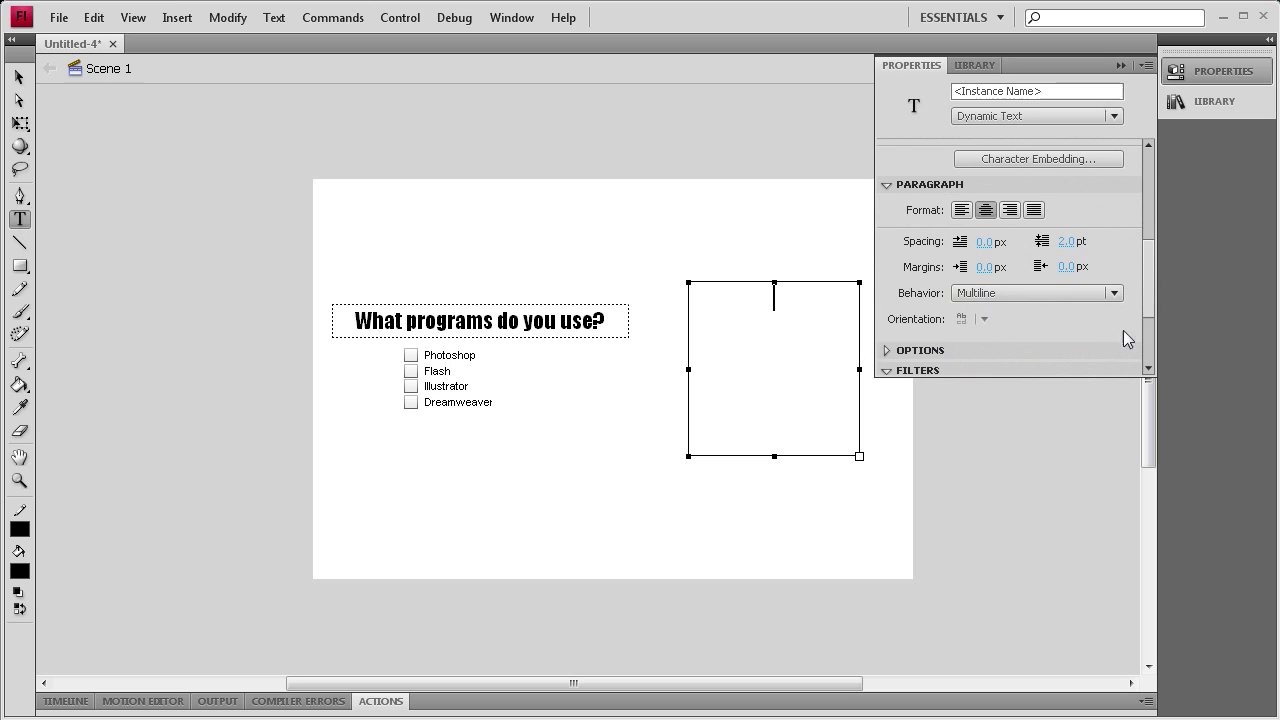
pyautogui.moveTo(1153, 271); pyautogui.dragTo(1151, 158)
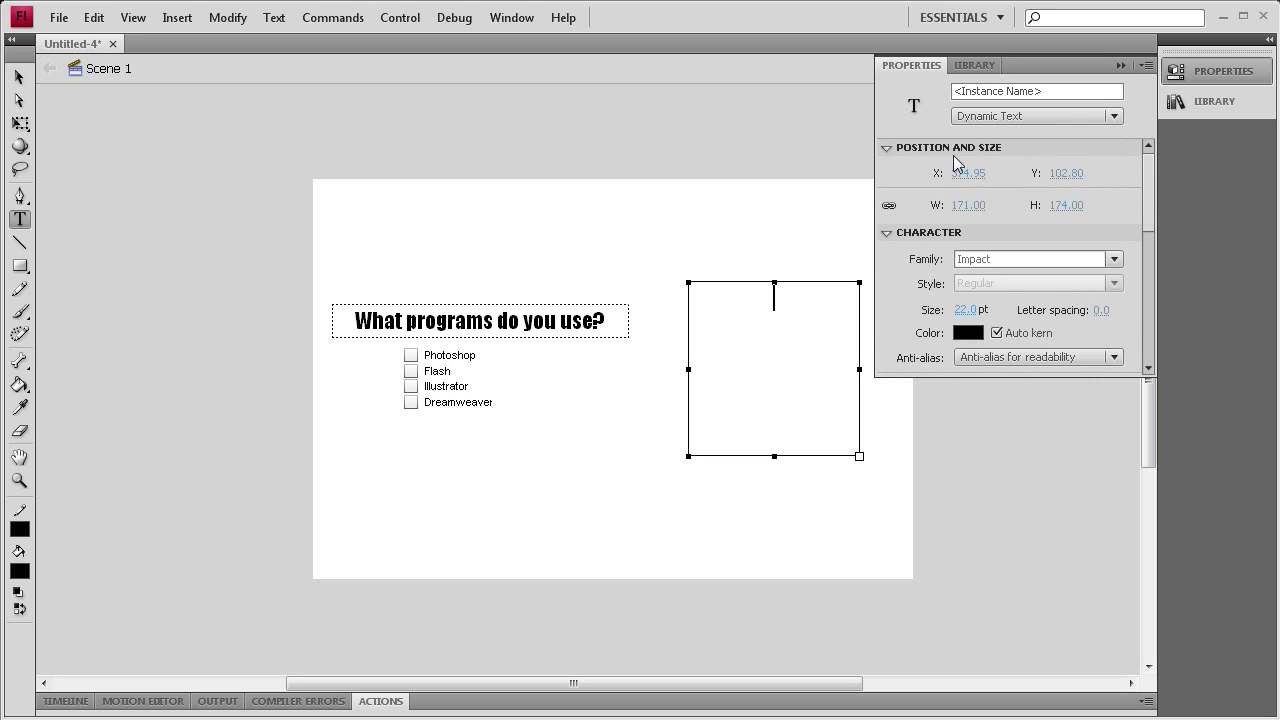
pyautogui.click(979, 90)
pyautogui.write('mytxt')
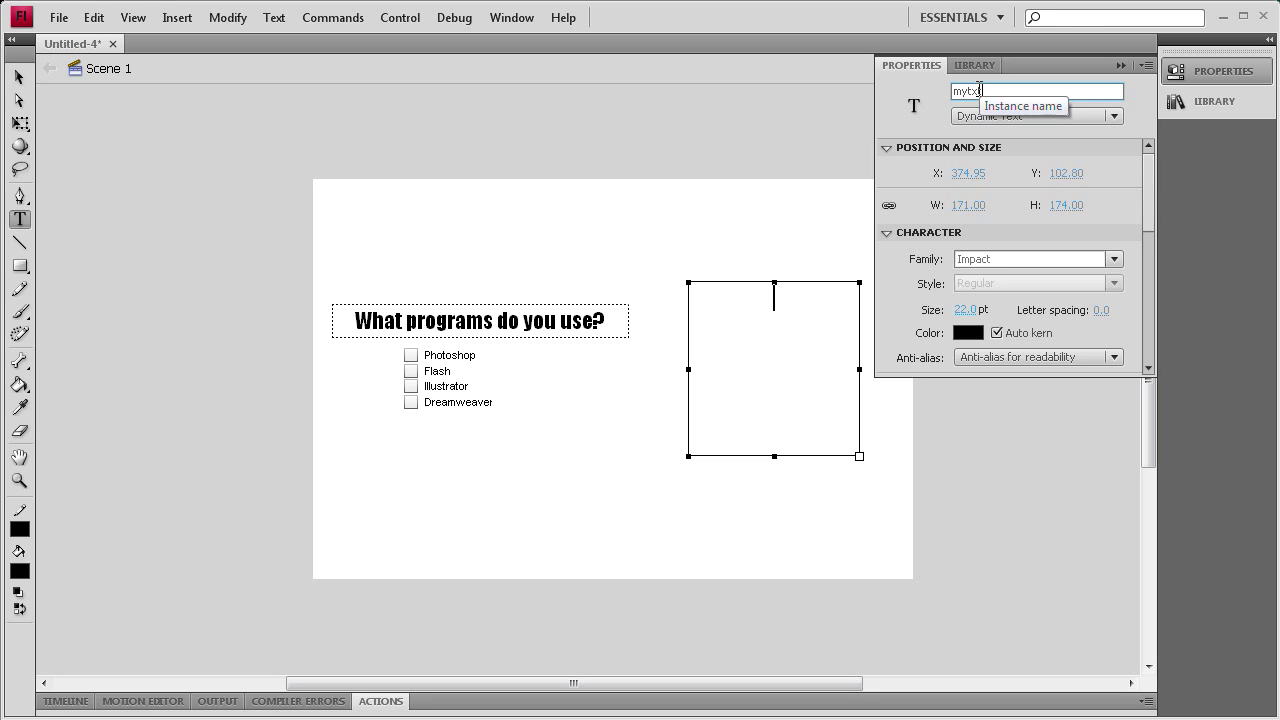
# Lower the mytxt text box level with the question heading, then deselect it.
pyautogui.click(19, 77)
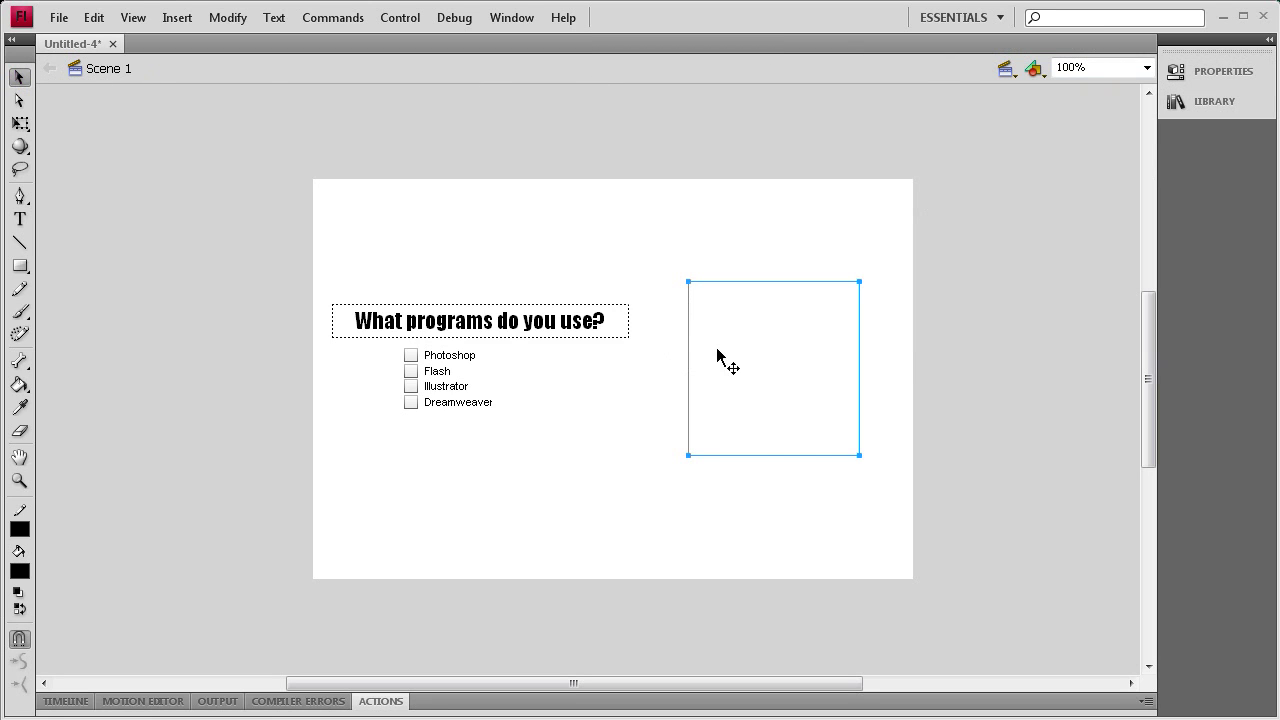
pyautogui.moveTo(728, 311); pyautogui.dragTo(726, 334)
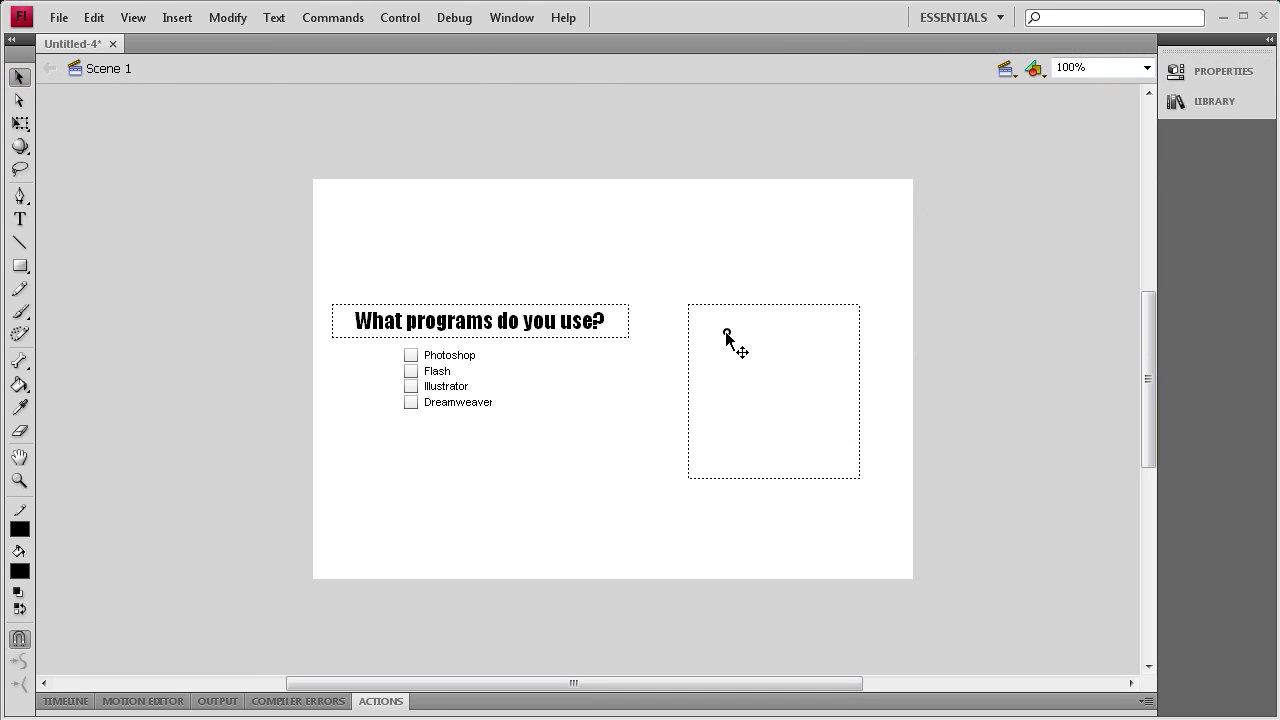
pyautogui.moveTo(726, 334); pyautogui.dragTo(733, 337)
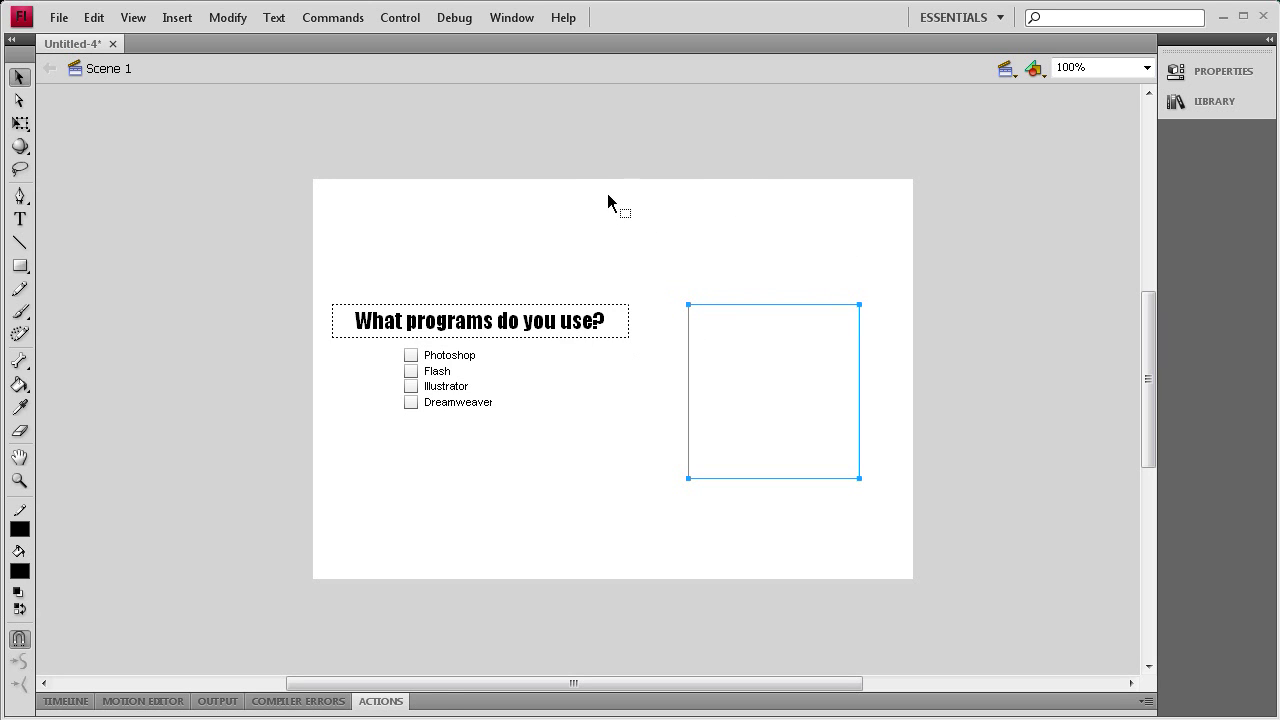
pyautogui.click(958, 332)
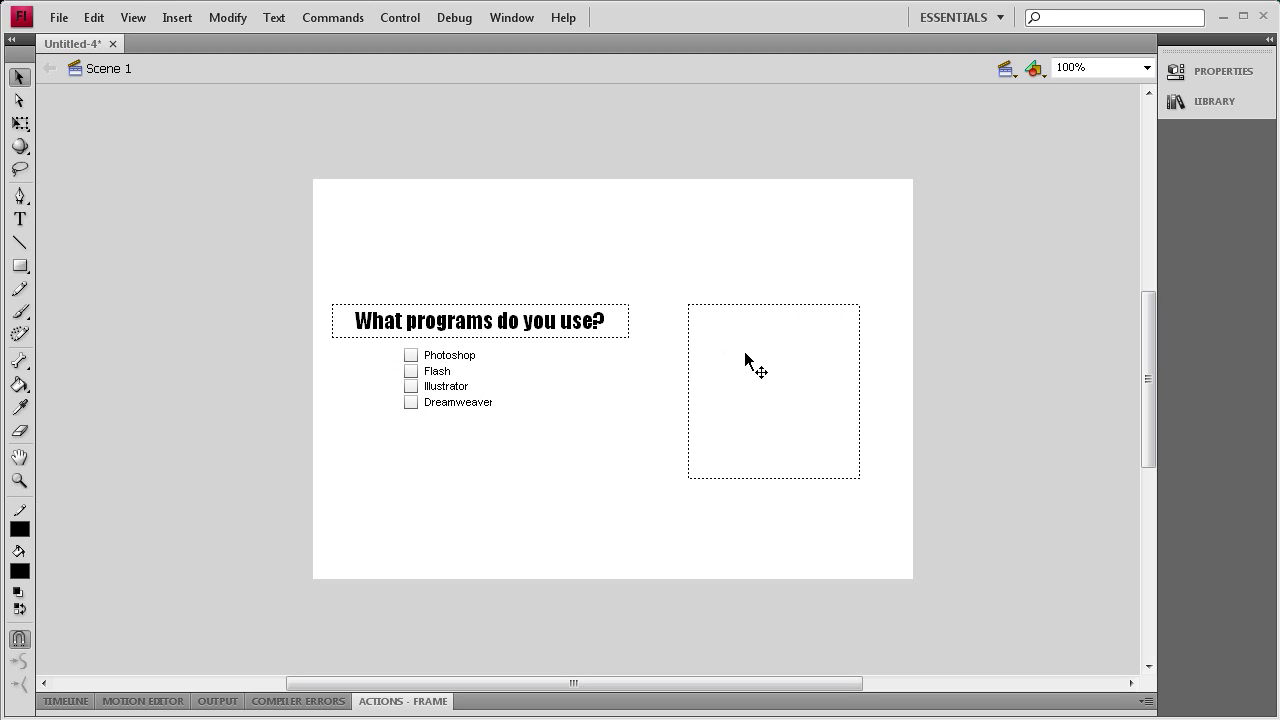
# Write mytxt.text = "You use..."; as line 1 of frame 1's script.
pyautogui.click(392, 703)
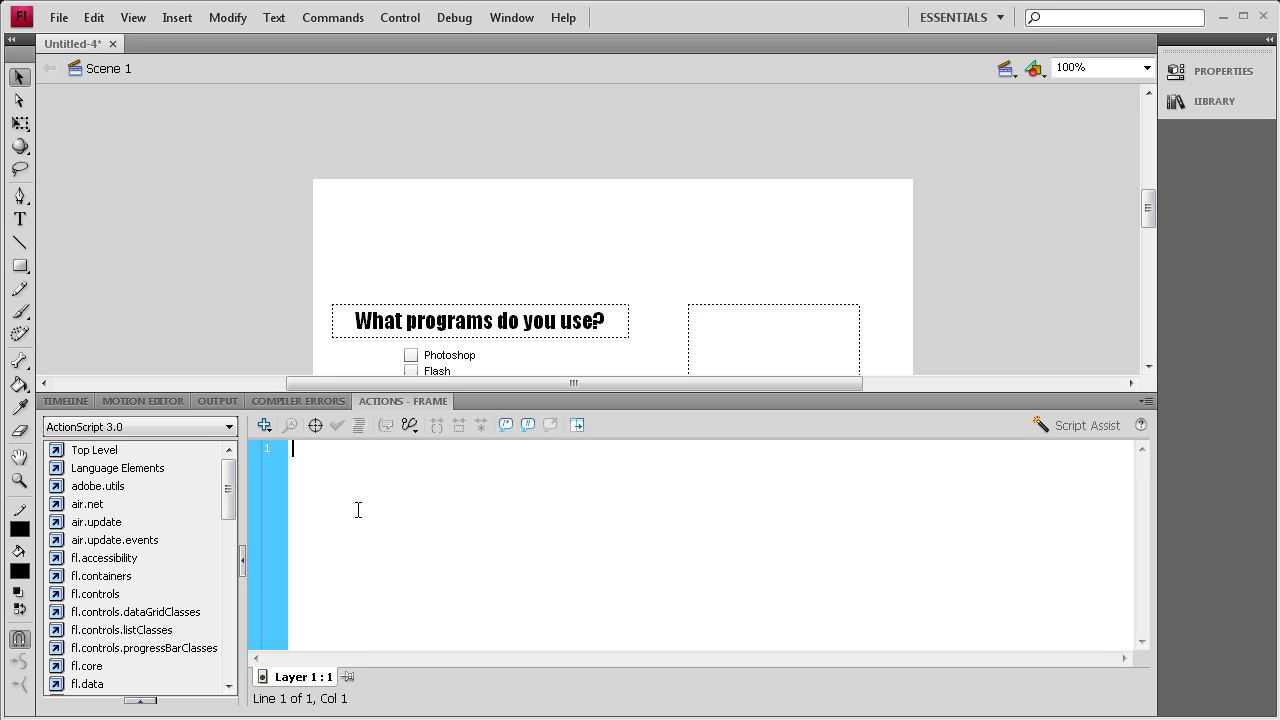
pyautogui.write('my')
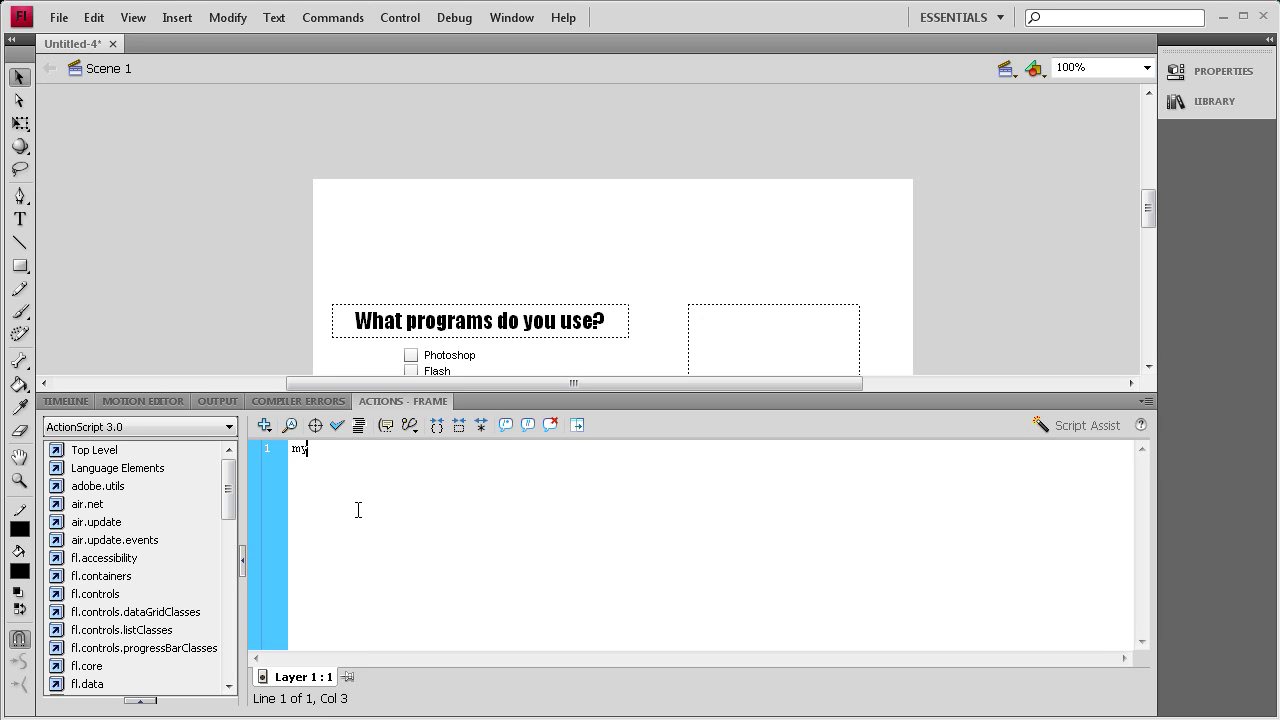
pyautogui.write('ex')
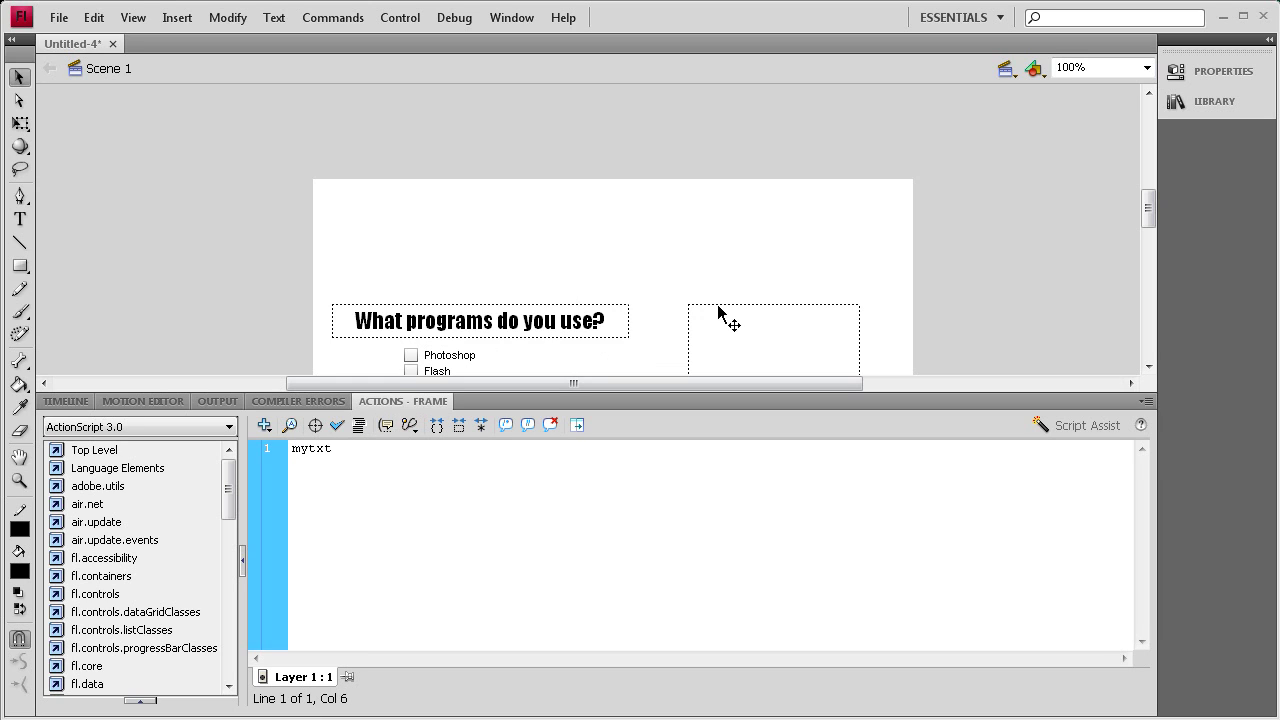
pyautogui.click(721, 310)
pyautogui.click(1202, 78)
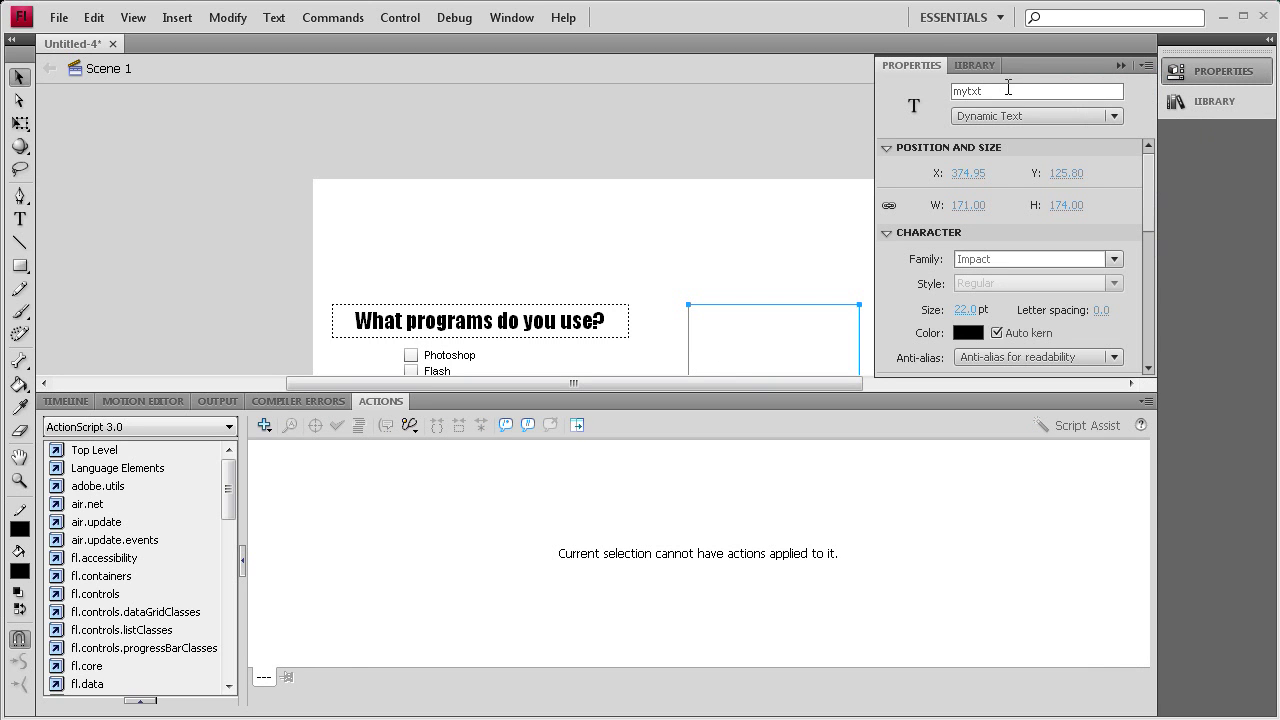
pyautogui.click(660, 275)
pyautogui.click(66, 401)
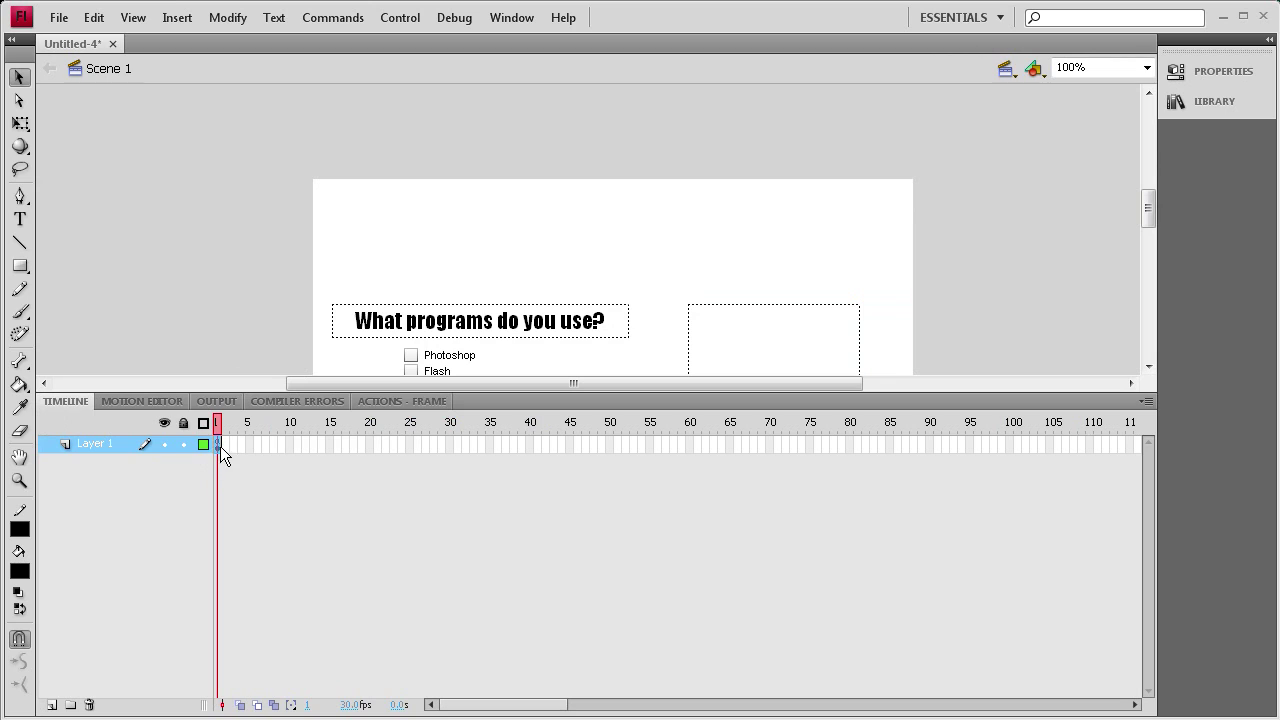
pyautogui.click(220, 446)
pyautogui.click(392, 401)
pyautogui.write('mytxt.t')
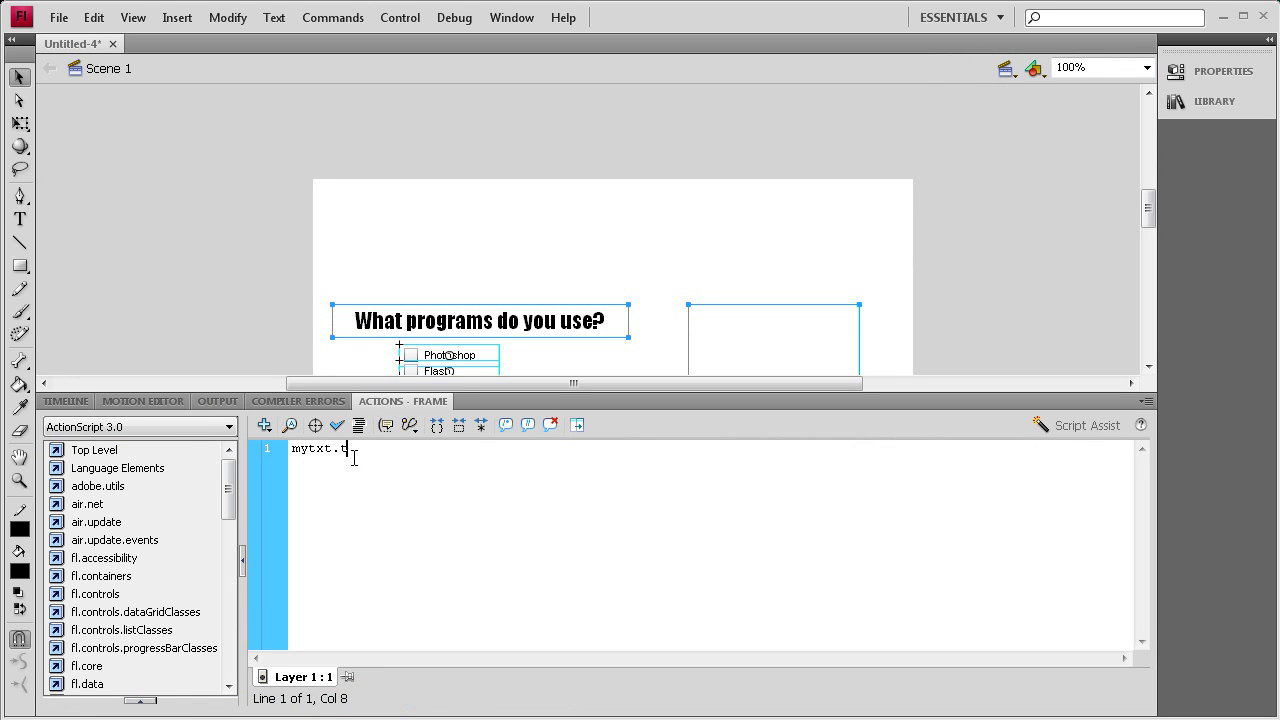
pyautogui.write('ext')
pyautogui.write('= ')
pyautogui.write('""')
pyautogui.write(';')
pyautogui.write('You')
pyautogui.write('use')
# Add photoshopcb.addEventListener(MouseEvent.CLICK, changelist); on line 3 and copy the line.
pyautogui.write('p')
pyautogui.write('hotoshop')
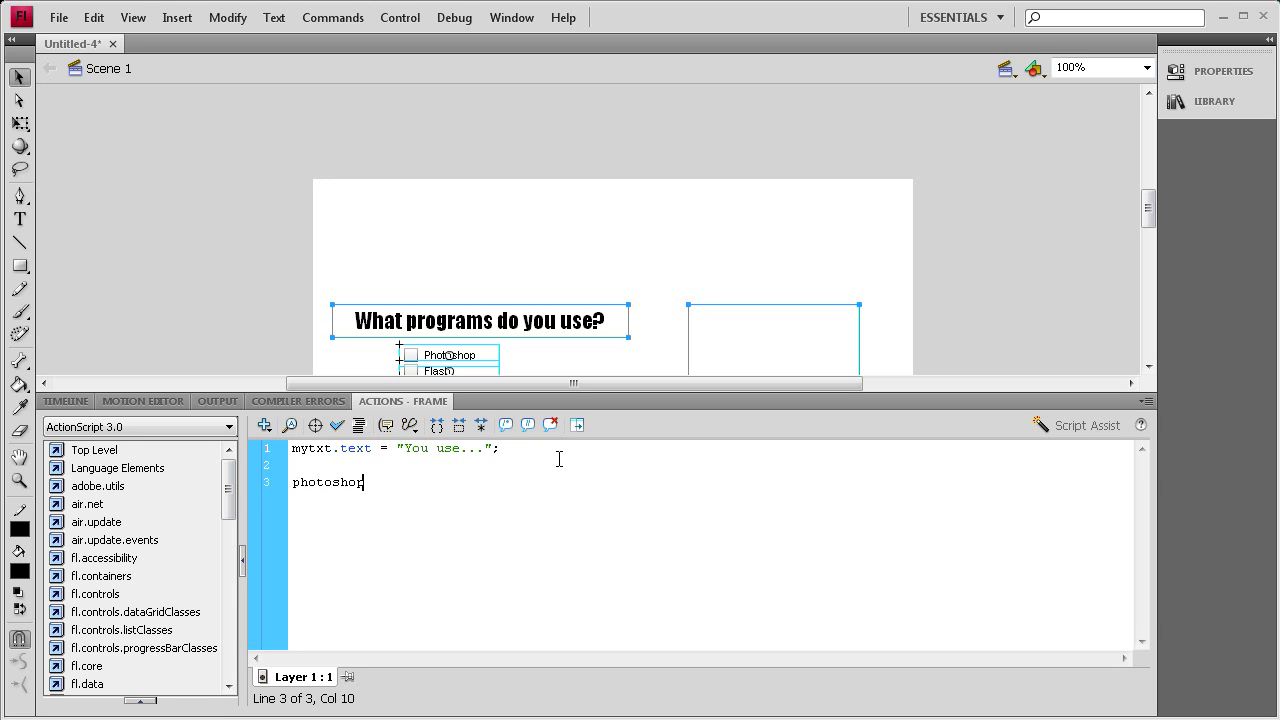
pyautogui.write('.addE')
pyautogui.write('ventListene')
pyautogui.write('r(')
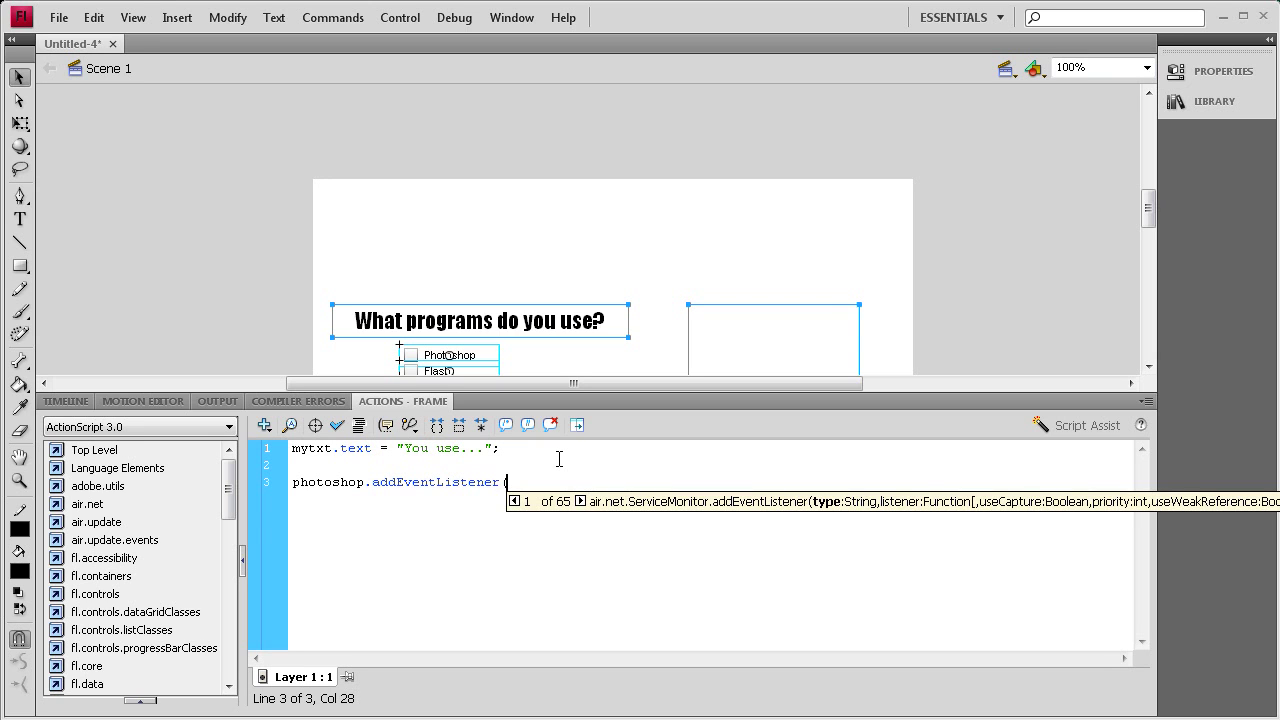
pyautogui.write('MouseEven')
pyautogui.write('t.')
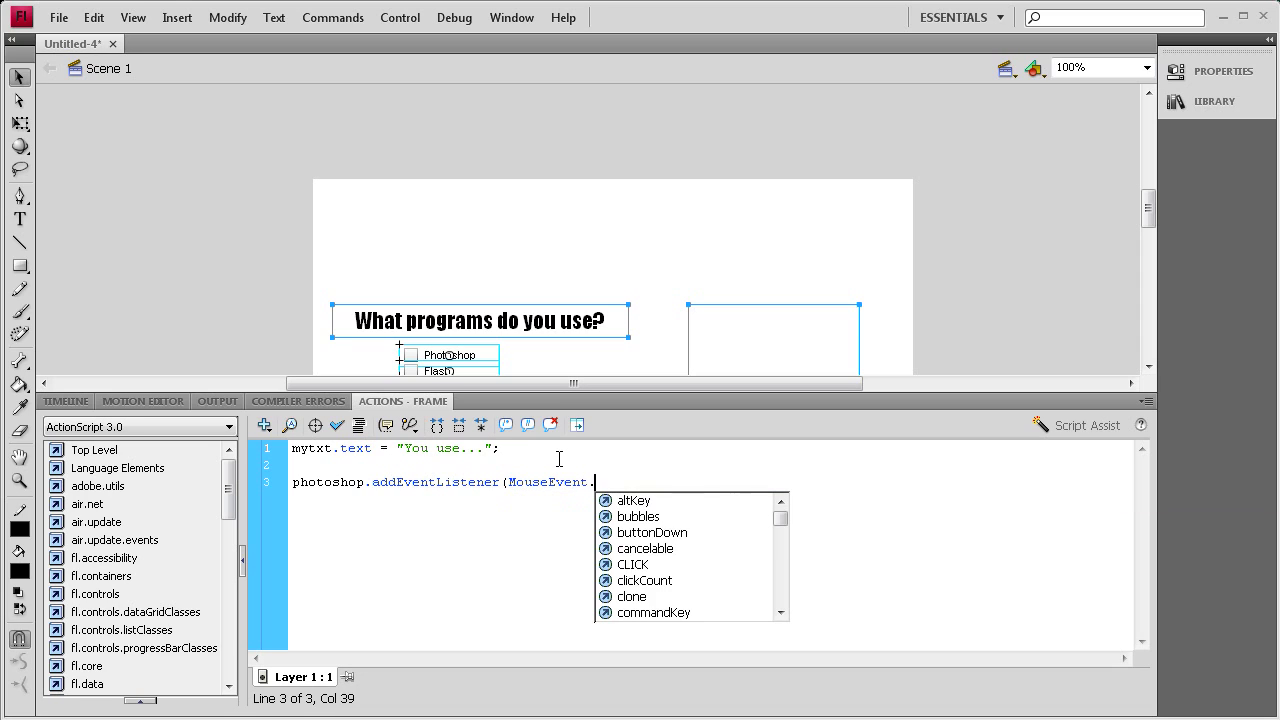
pyautogui.write('CLICK')
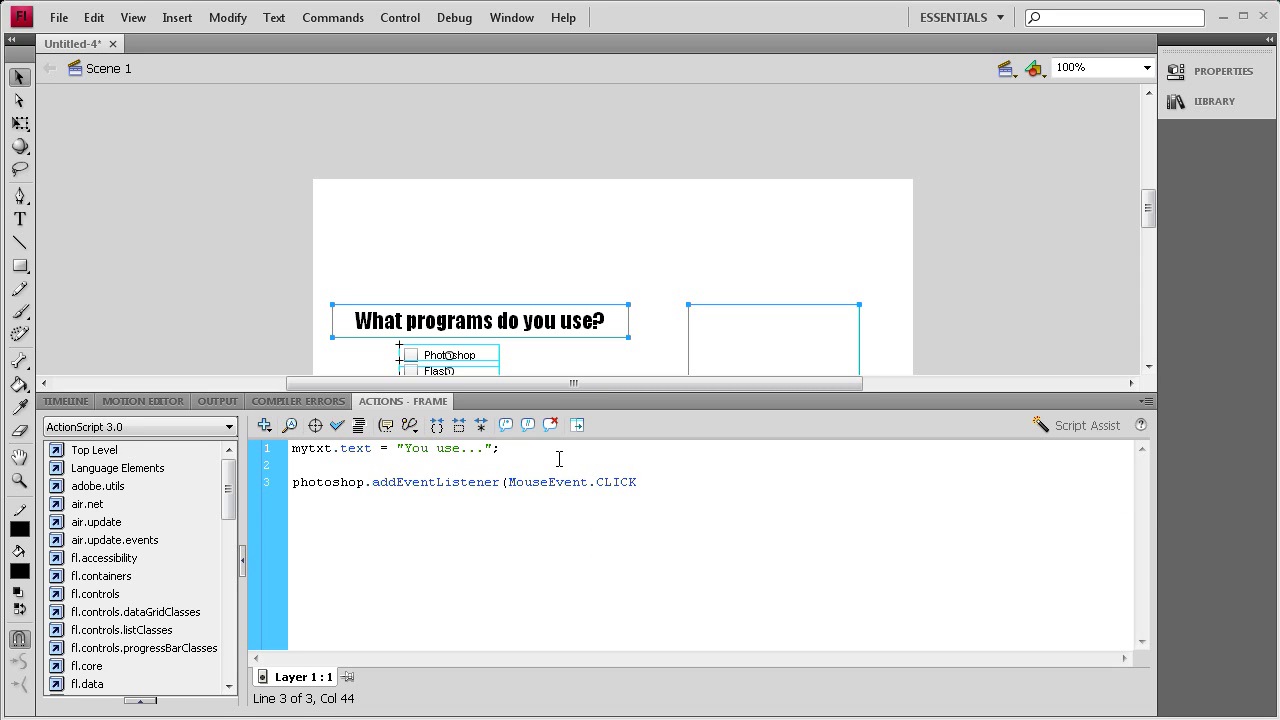
pyautogui.write(', ')
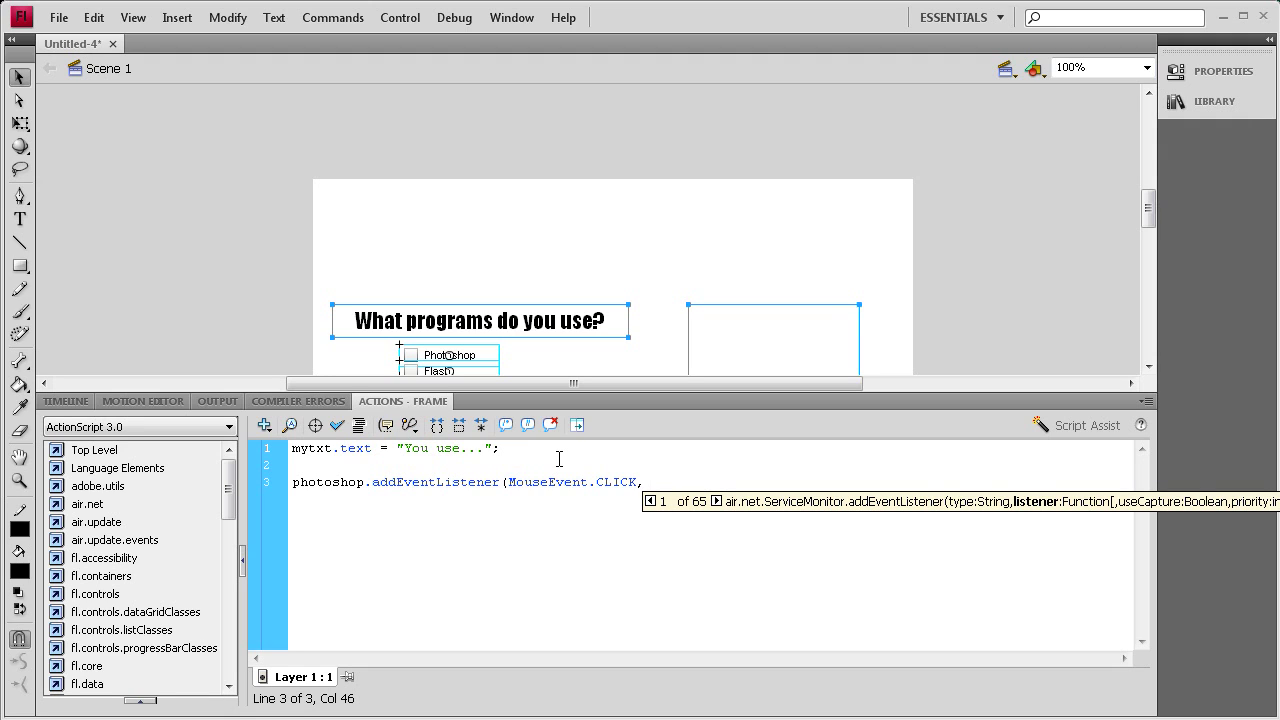
pyautogui.write('ch')
pyautogui.write('anc')
pyautogui.write('elist')
pyautogui.write(');')
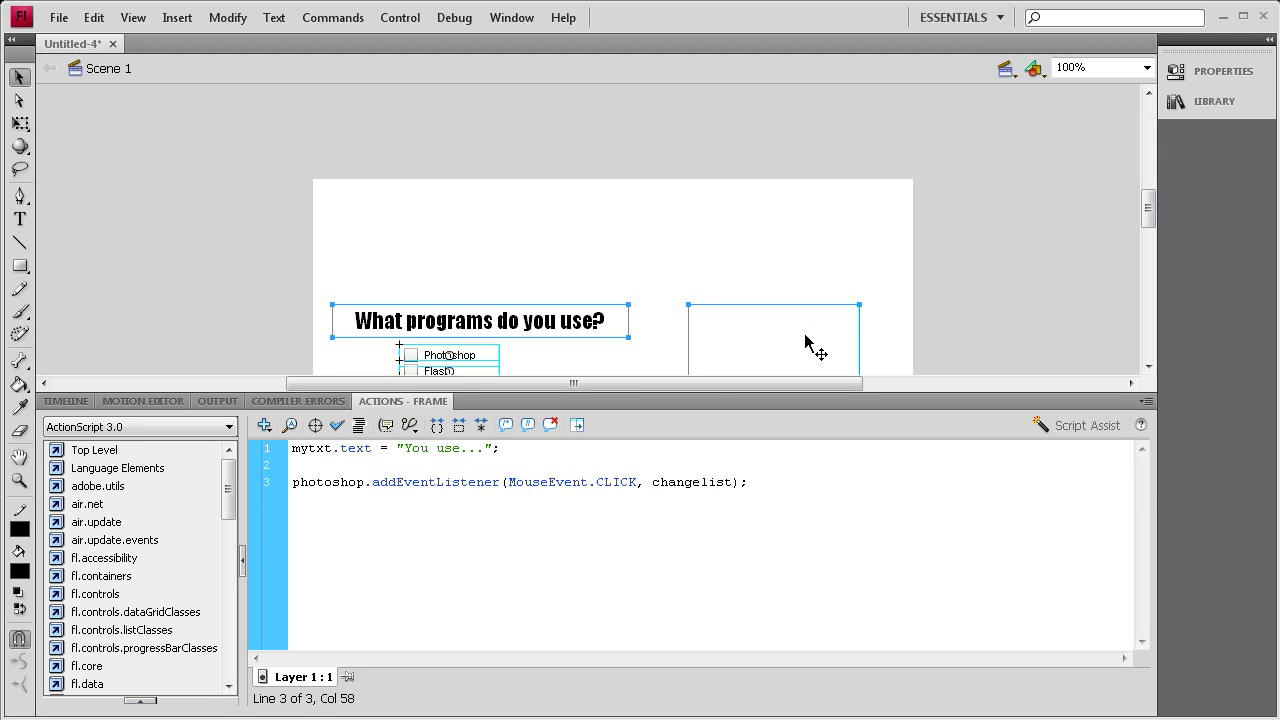
pyautogui.moveTo(763, 482); pyautogui.dragTo(257, 477)
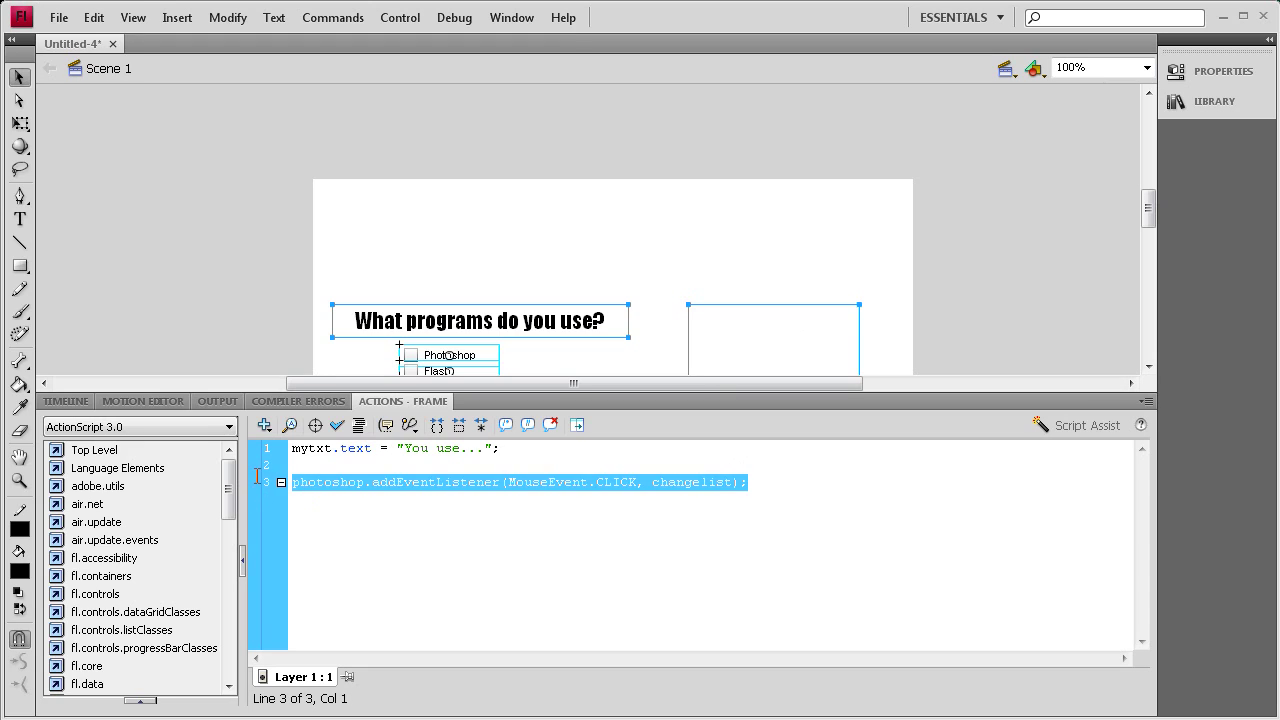
pyautogui.click(405, 482)
pyautogui.click(368, 482)
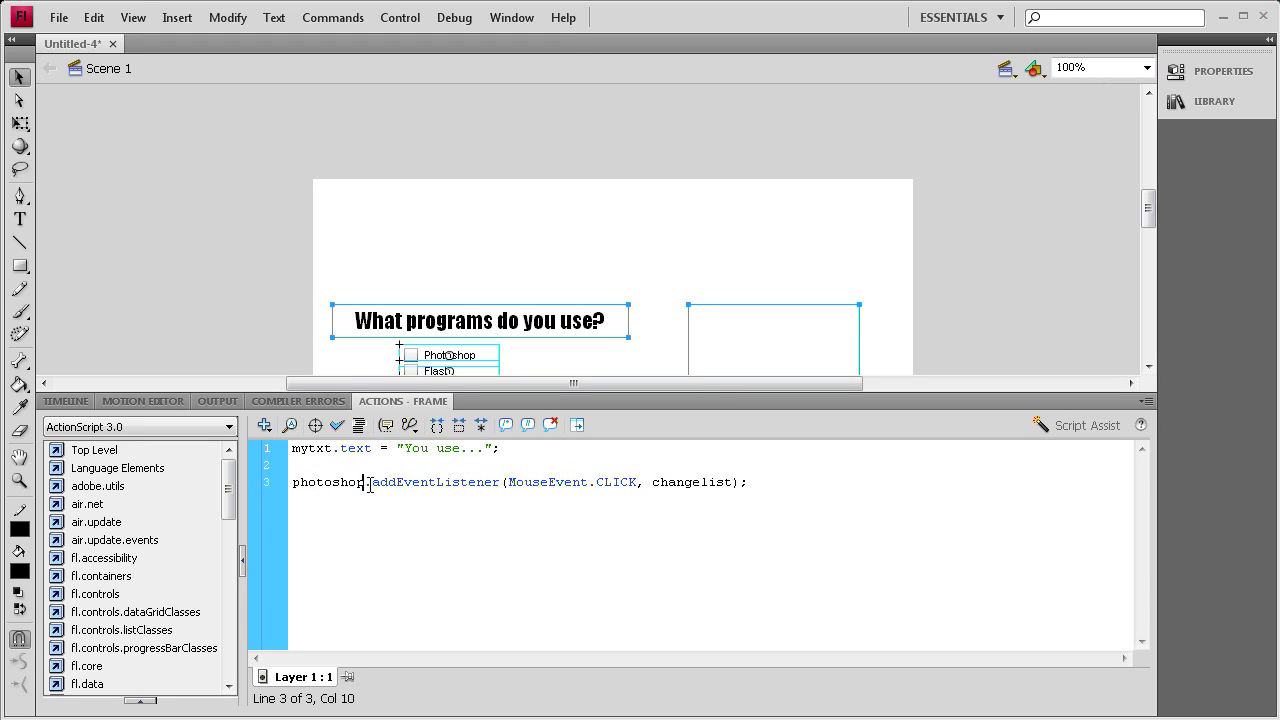
pyautogui.write('ck')
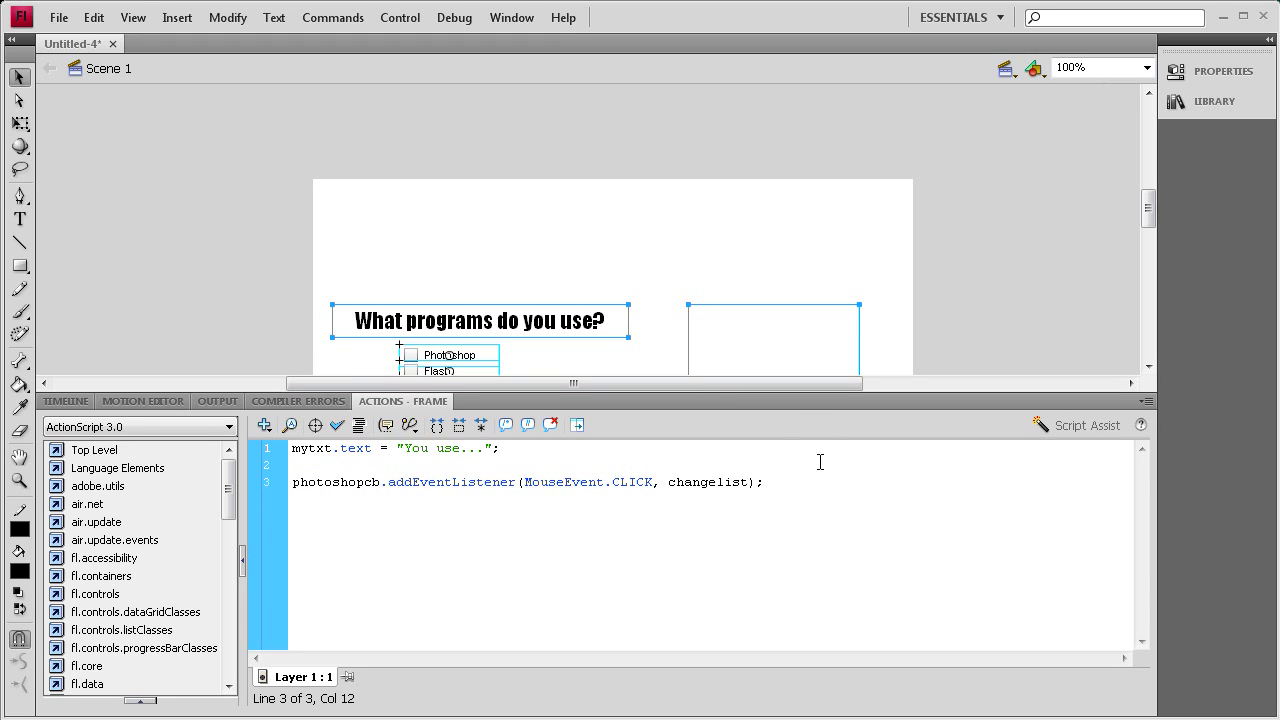
pyautogui.moveTo(770, 482); pyautogui.dragTo(282, 482)
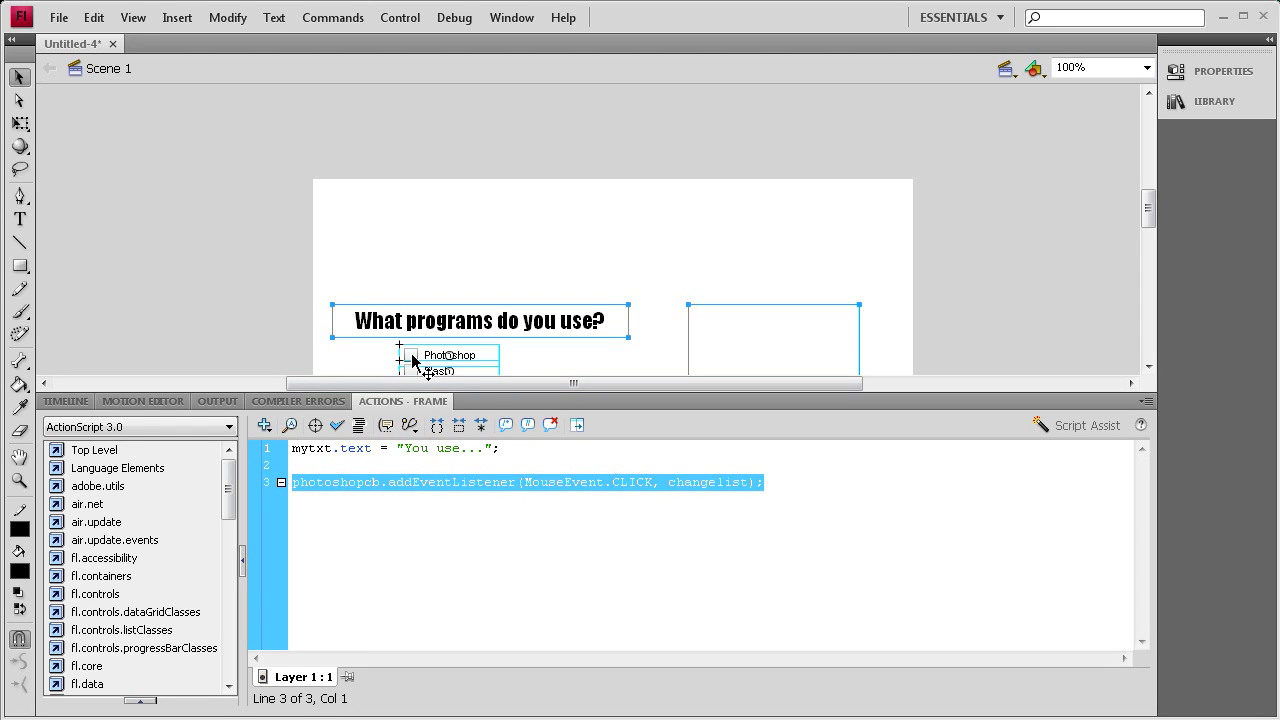
pyautogui.click(790, 485)
# Paste the listener three times, renaming copies for flashcb, illustratorcb and dreamweavercb.
pyautogui.press('Return')
pyautogui.write('photoshopcb.addEventListener(MouseEvent.CLICK, changelist);')
pyautogui.press('Return')
pyautogui.write('photoshopcb.addEventListener(MouseEvent.CLICK, changelist);')
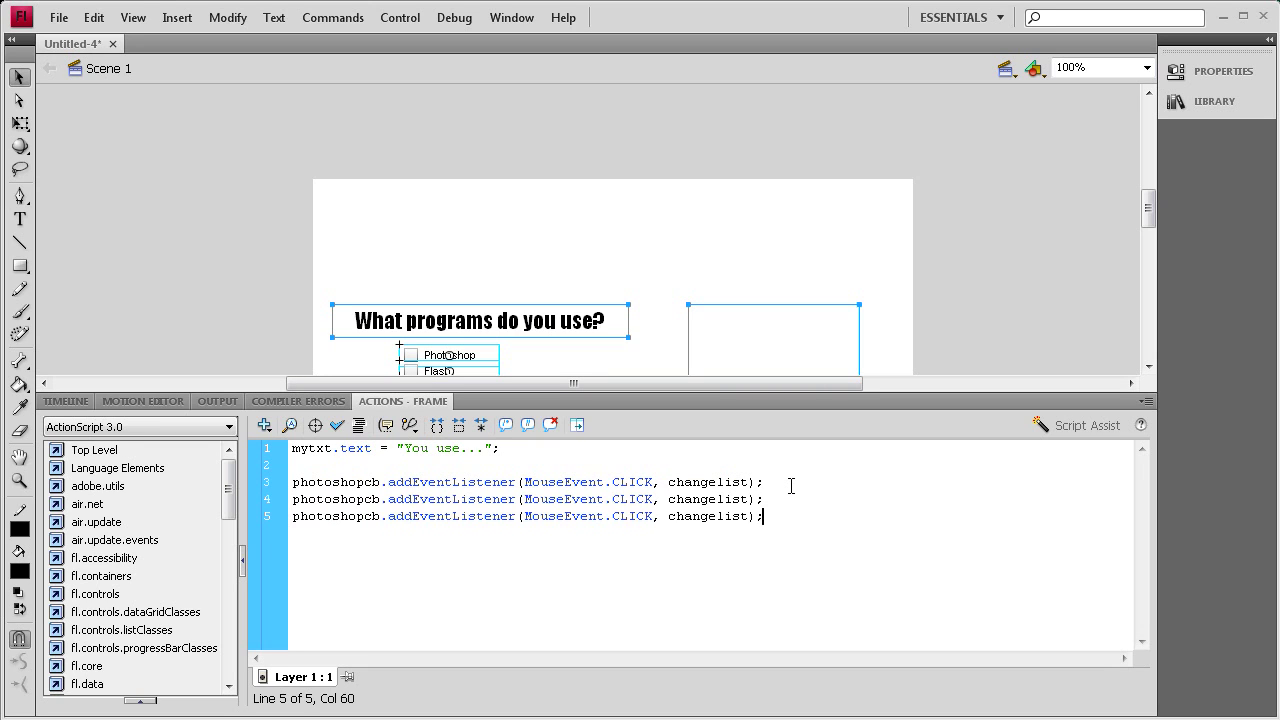
pyautogui.press('Return')
pyautogui.write('photoshopcb.addEventListener(MouseEvent.CLICK, changelist);')
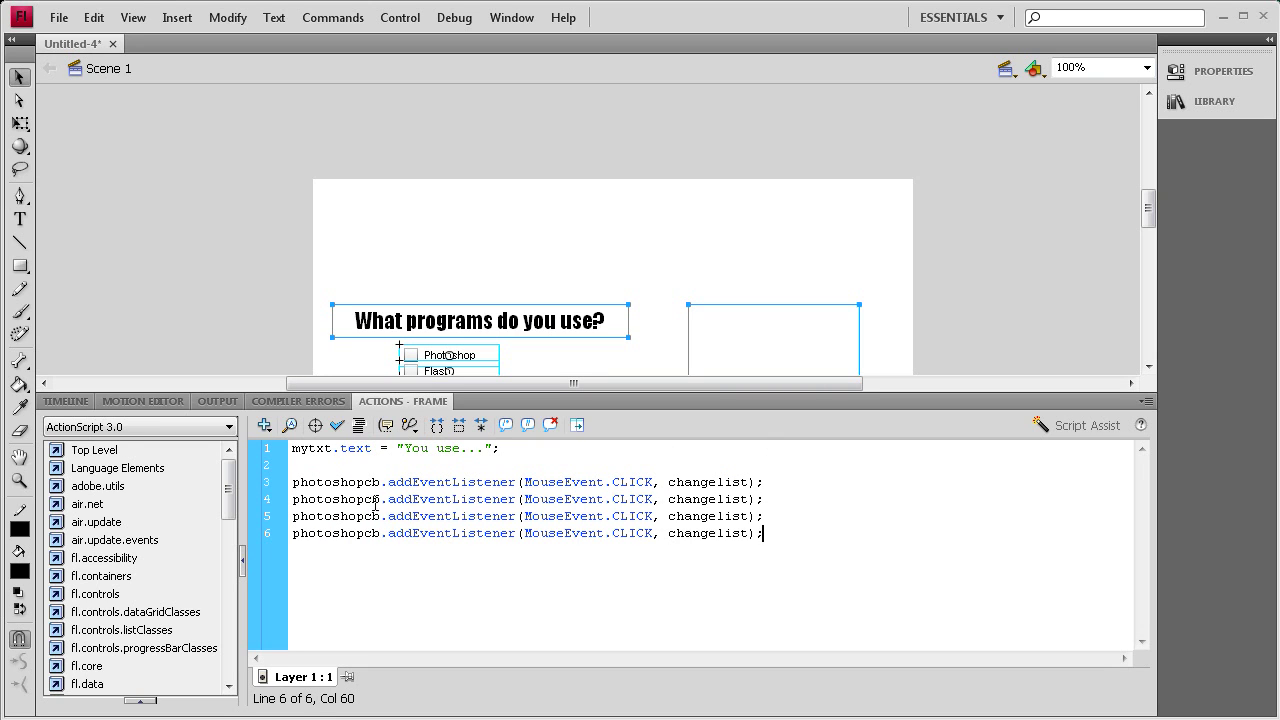
pyautogui.moveTo(366, 499); pyautogui.dragTo(291, 500)
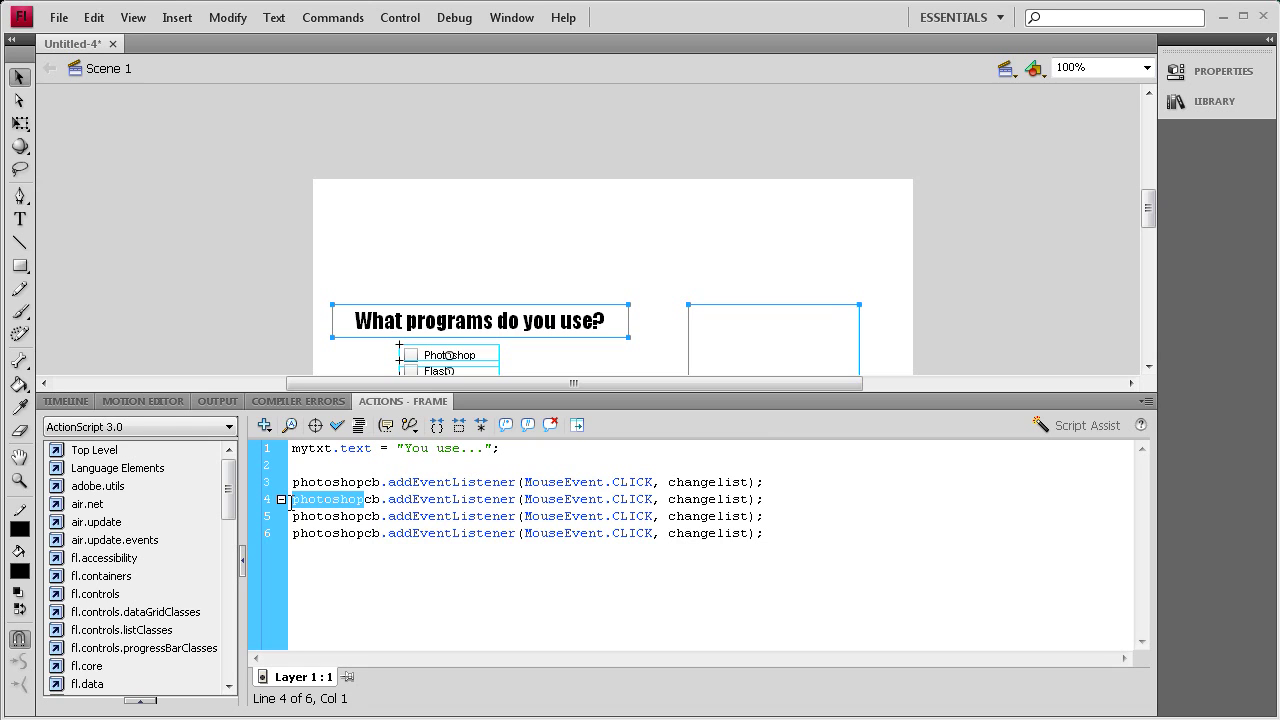
pyautogui.write('flash')
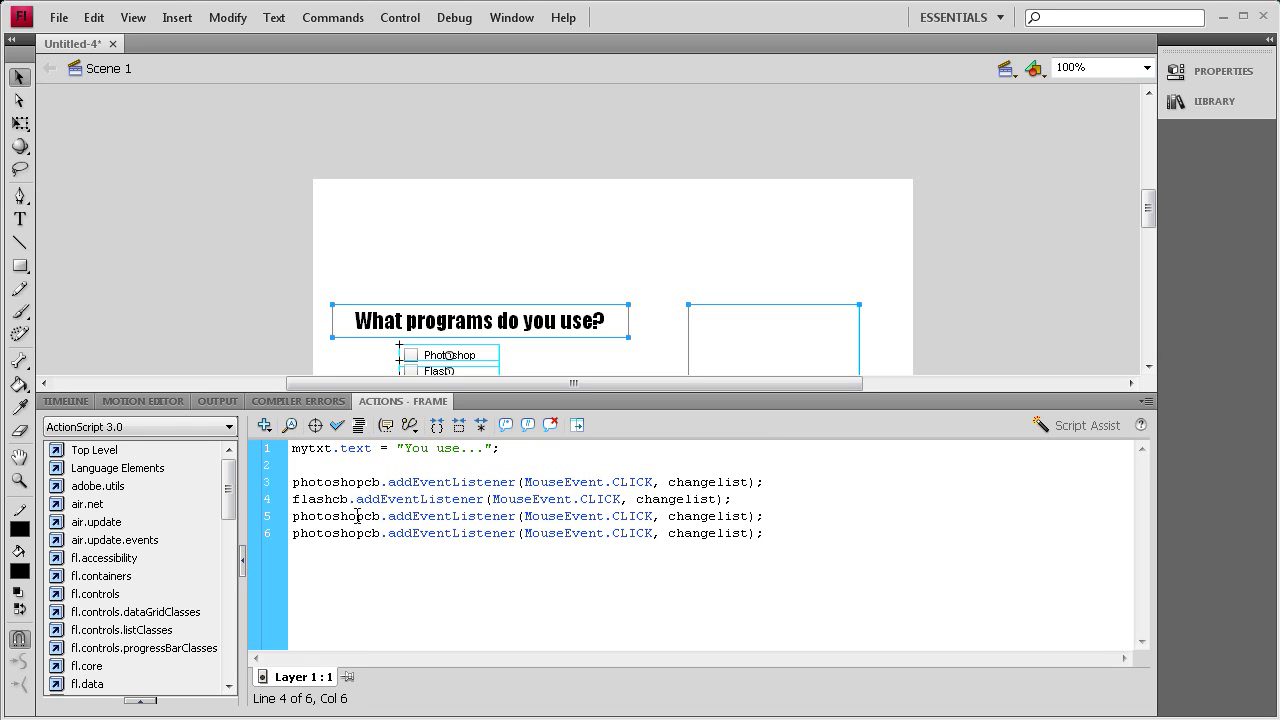
pyautogui.moveTo(364, 516); pyautogui.dragTo(269, 516)
pyautogui.write('il')
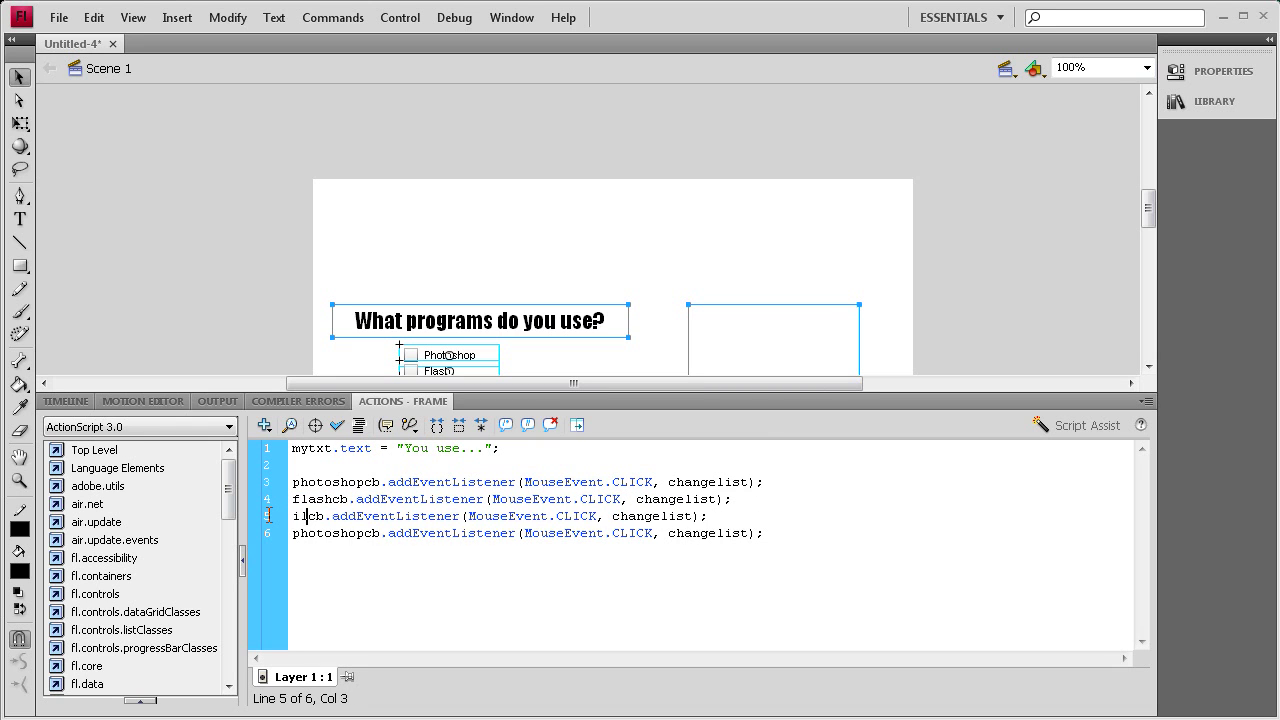
pyautogui.write('lustr')
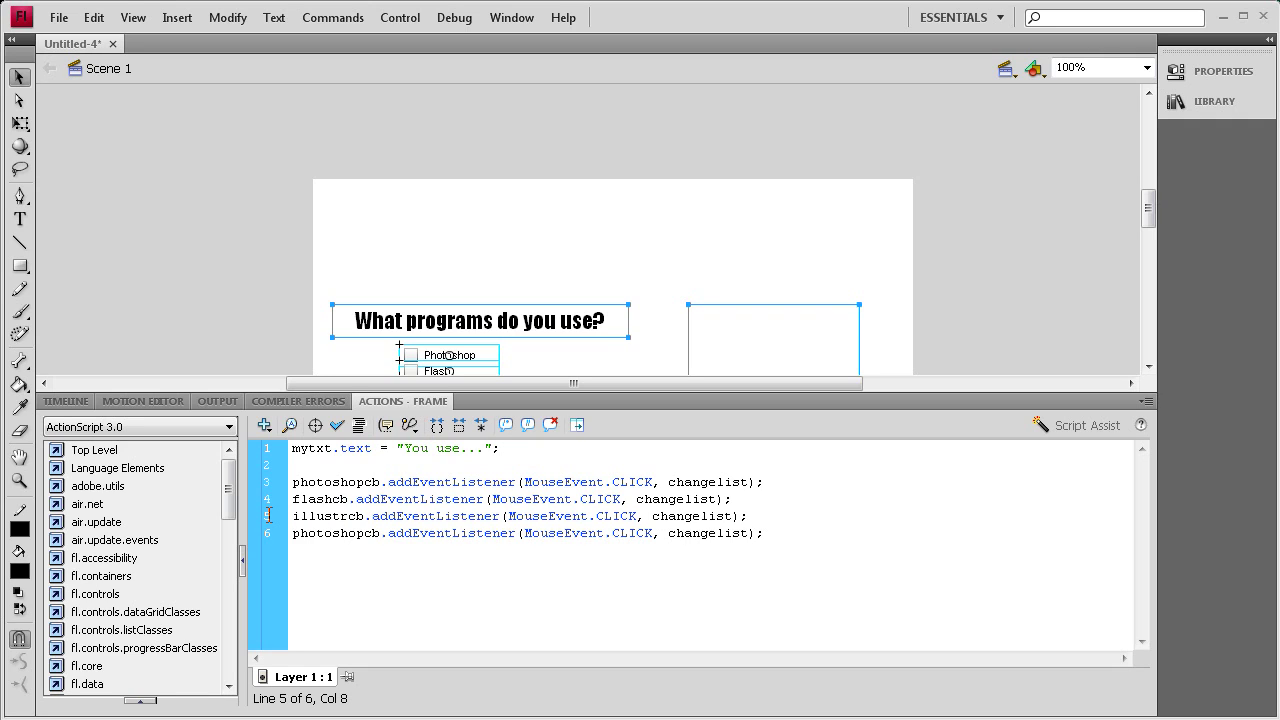
pyautogui.write('ator')
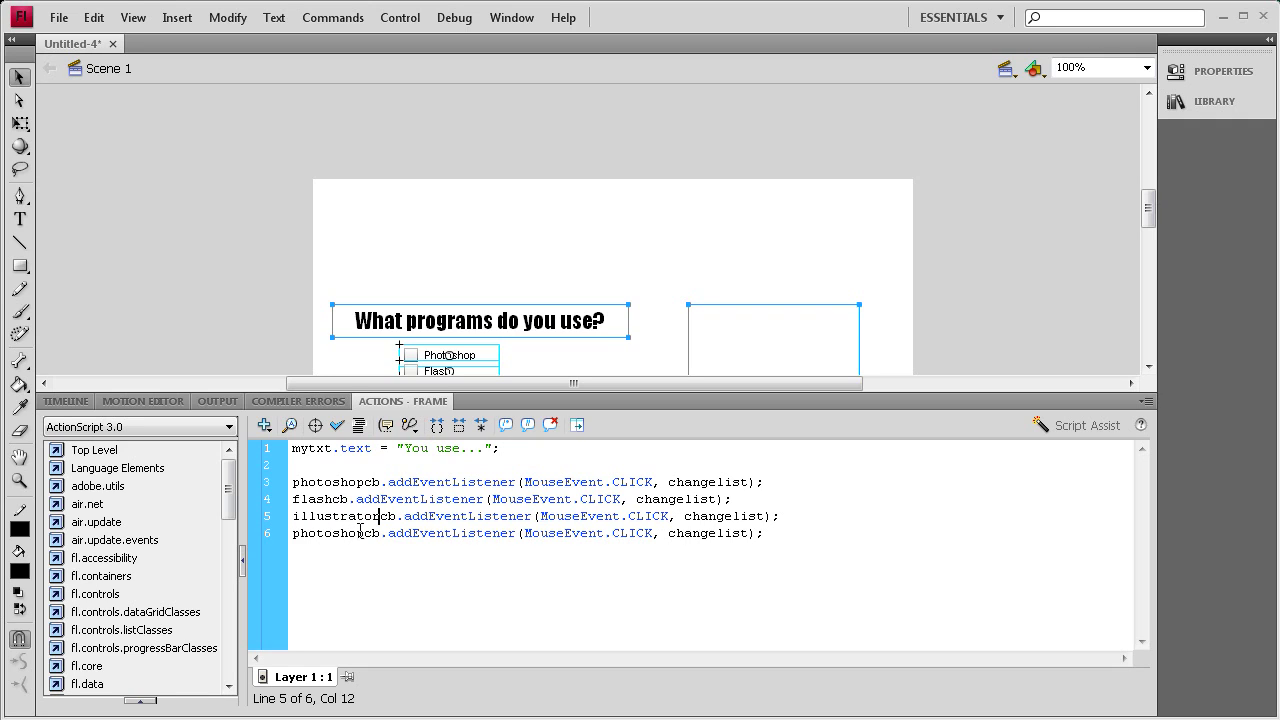
pyautogui.moveTo(360, 532); pyautogui.dragTo(278, 532)
pyautogui.write('dr')
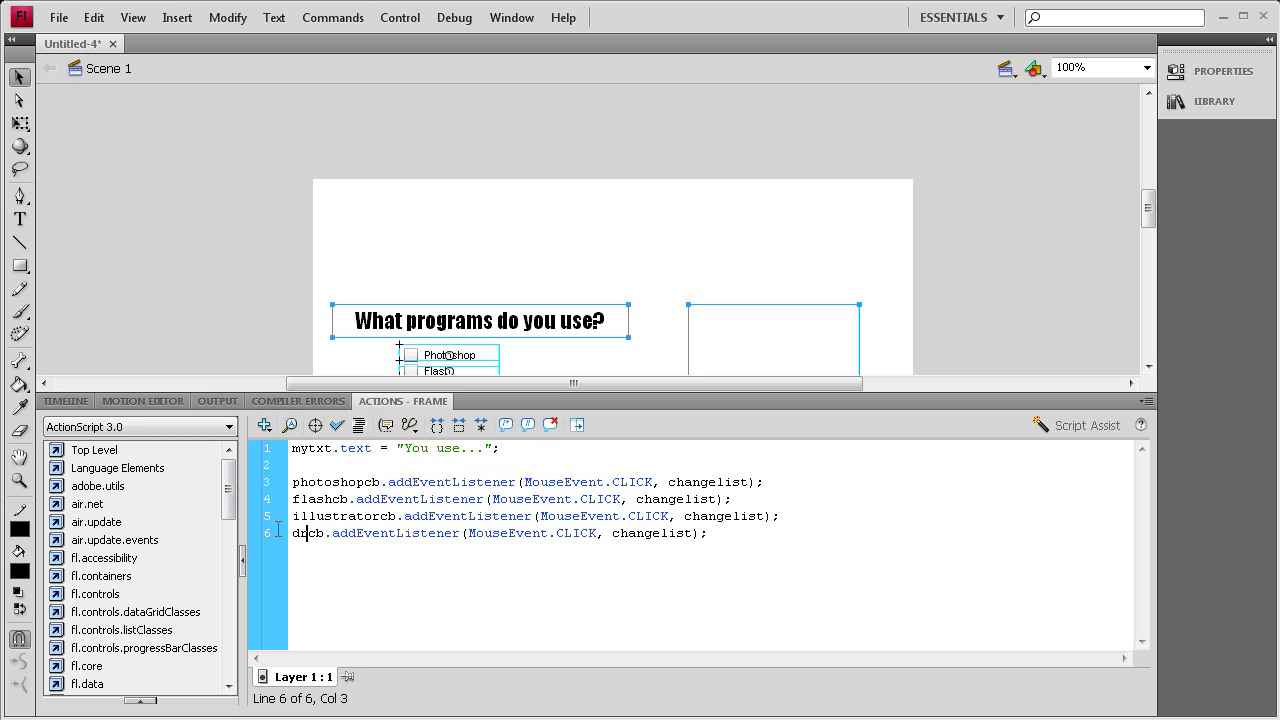
pyautogui.write('eamweaver')
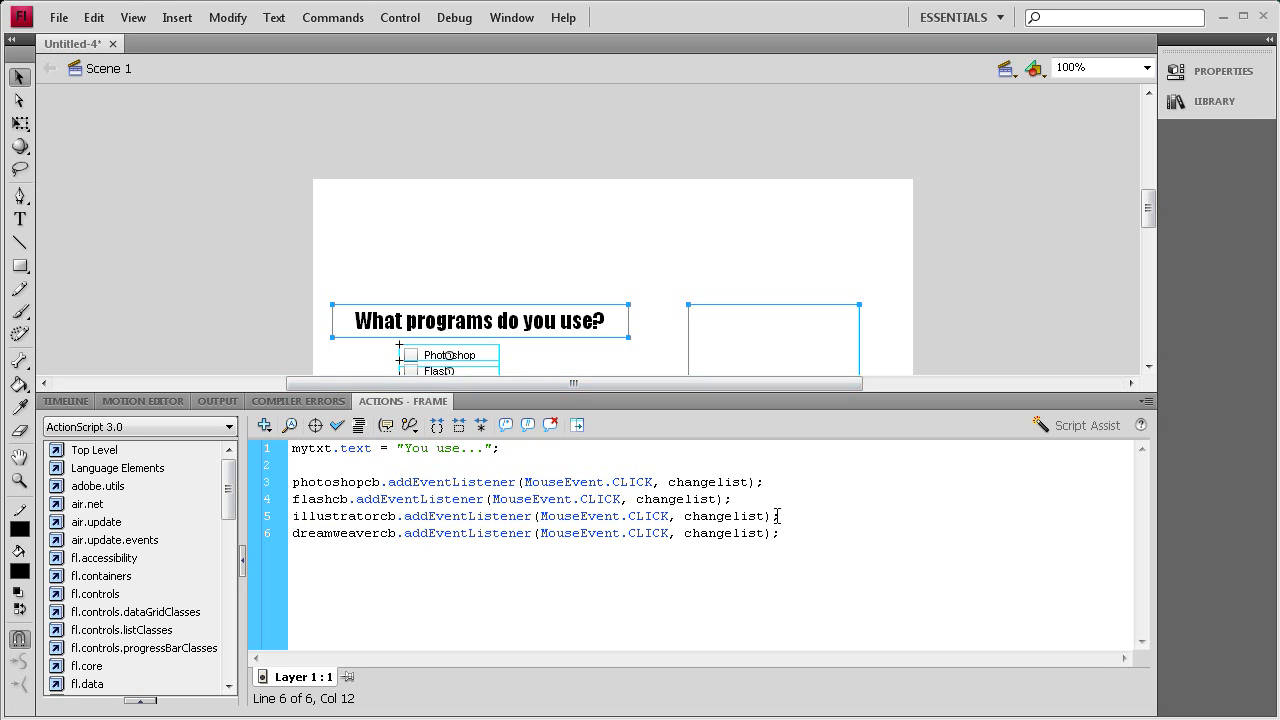
# Begin the handler line function changelist(event:MouseEvent):void{ below the listeners.
pyautogui.moveTo(765, 533); pyautogui.dragTo(684, 533)
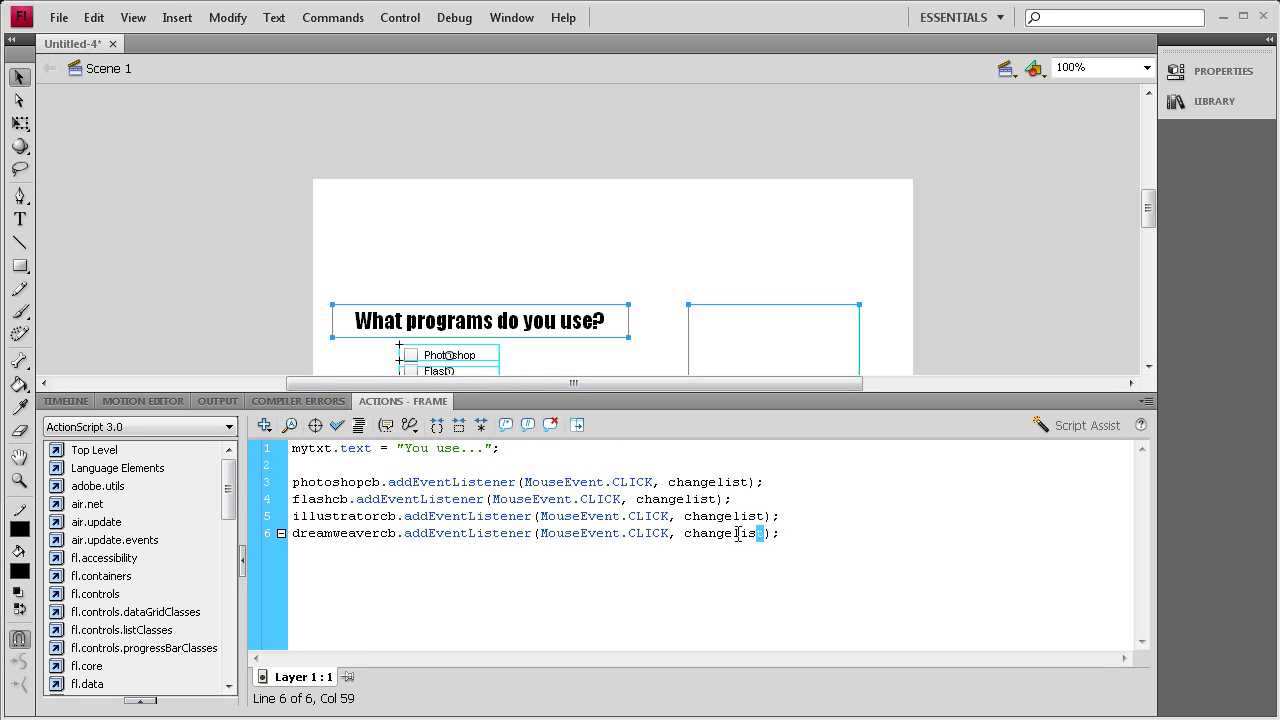
pyautogui.click(803, 543)
pyautogui.press('Return')
pyautogui.write('function che')
pyautogui.write('ngelist')
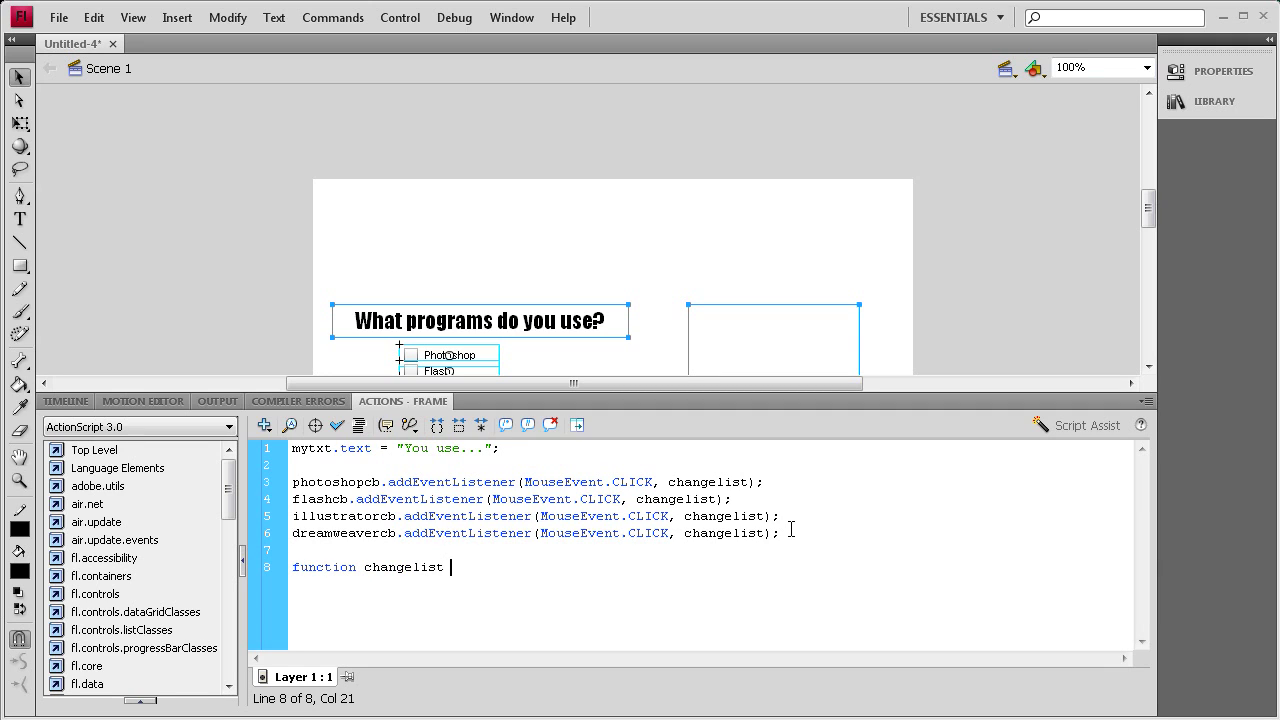
pyautogui.write('event')
pyautogui.write(':')
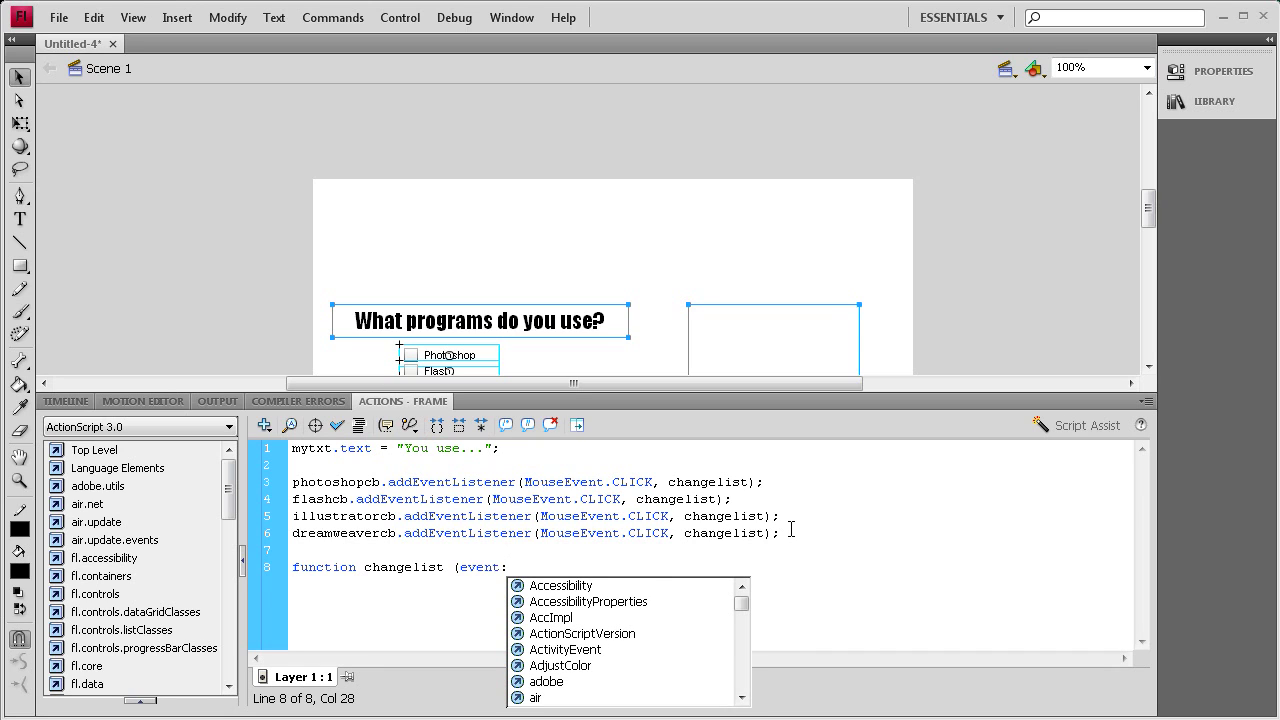
pyautogui.write('MouseE')
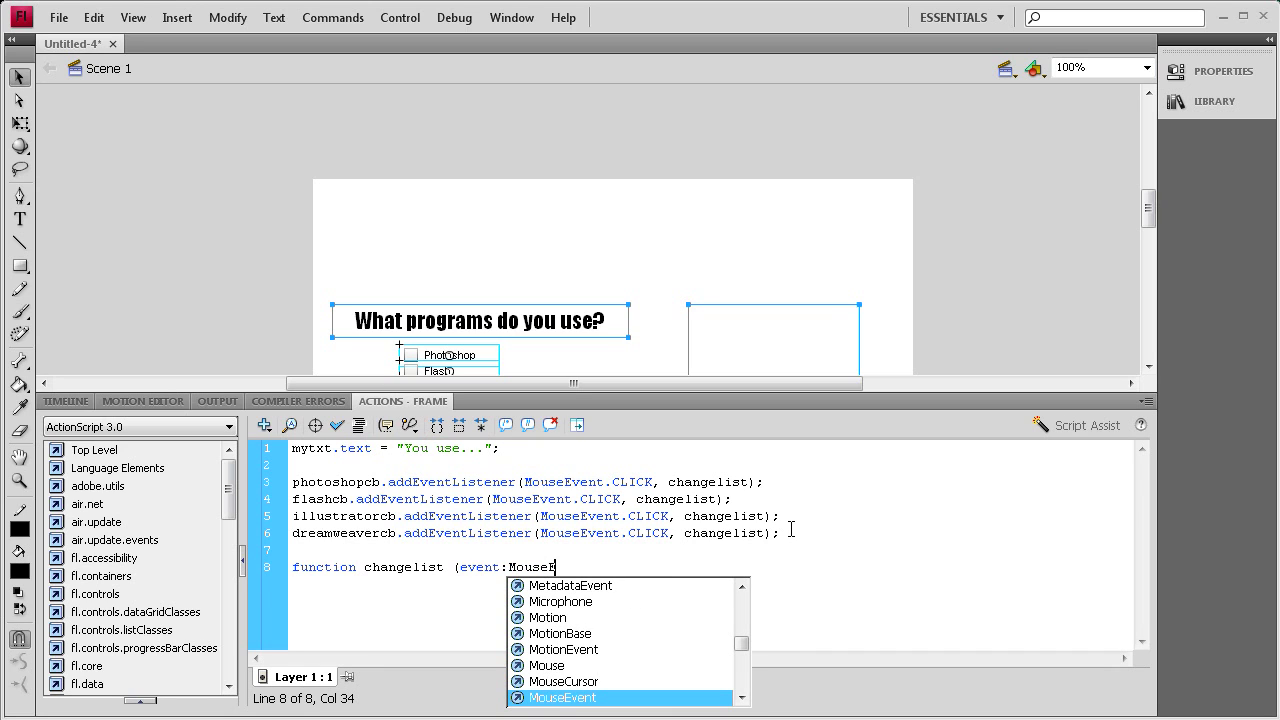
pyautogui.write('vent')
pyautogui.write('):')
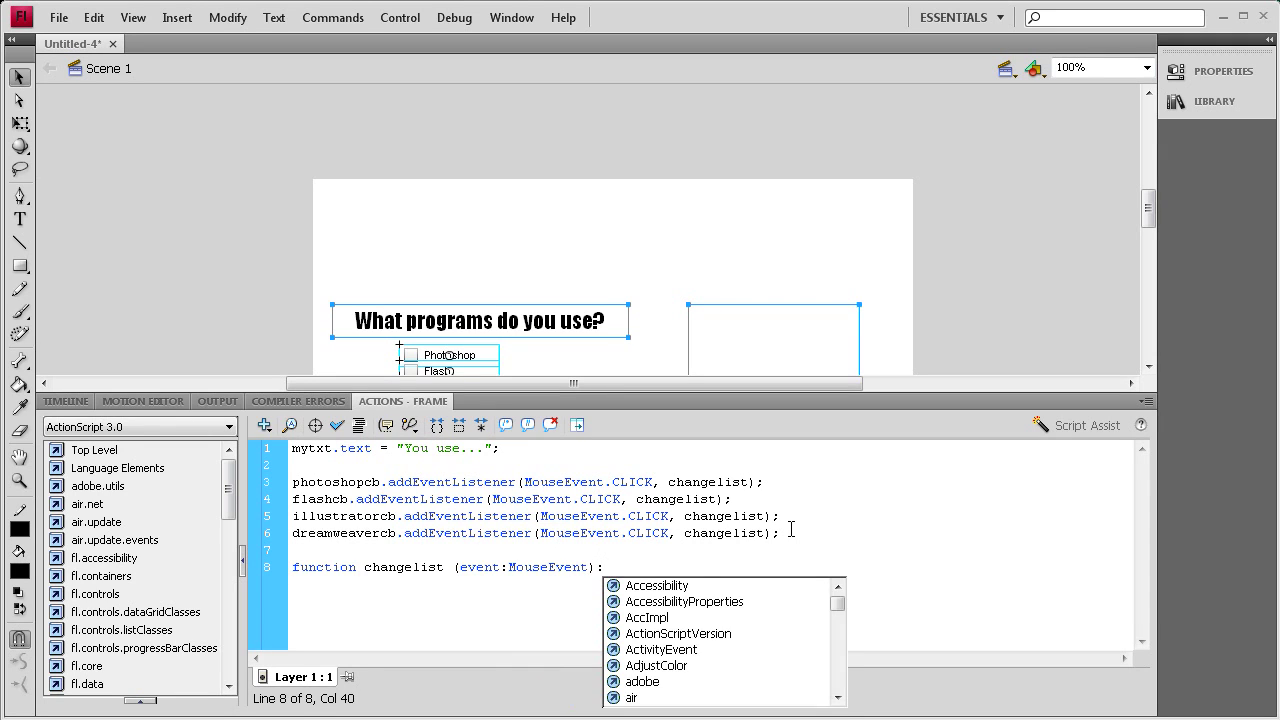
pyautogui.write('void')
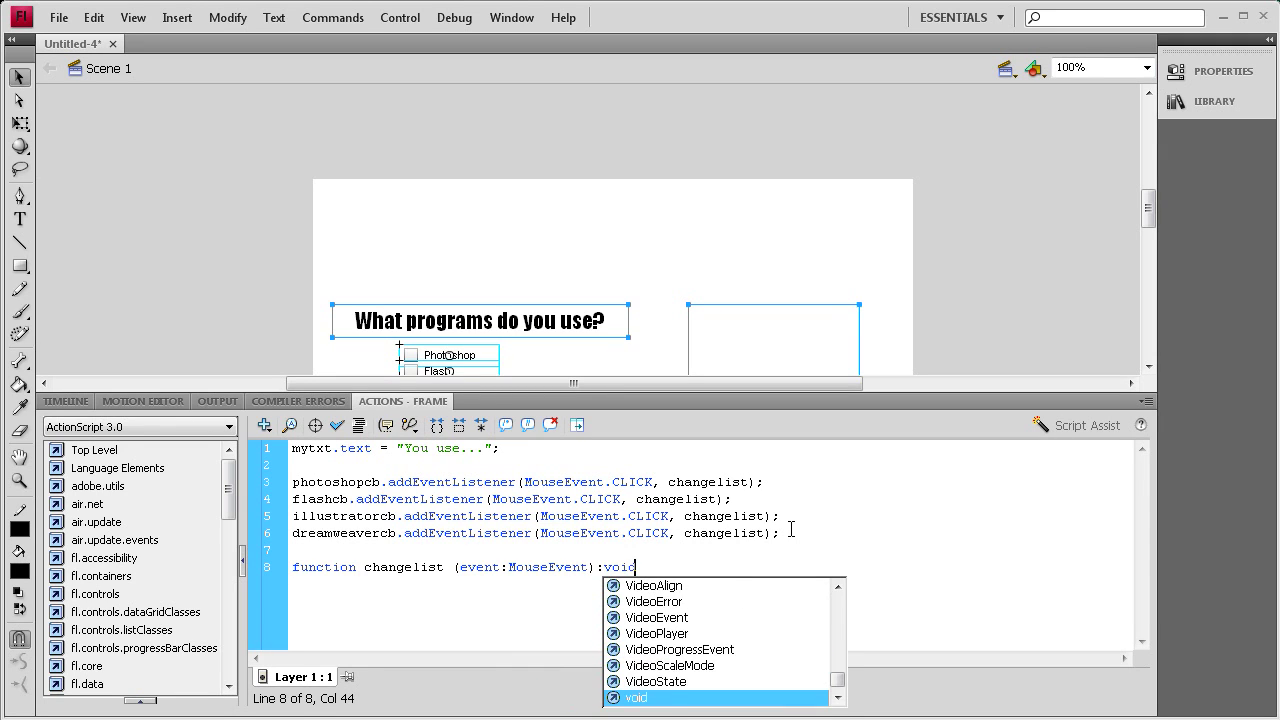
pyautogui.write('{')
# Give the changelist function an empty body, closing its brace on line 10.
pyautogui.press('Return')
pyautogui.press('Return')
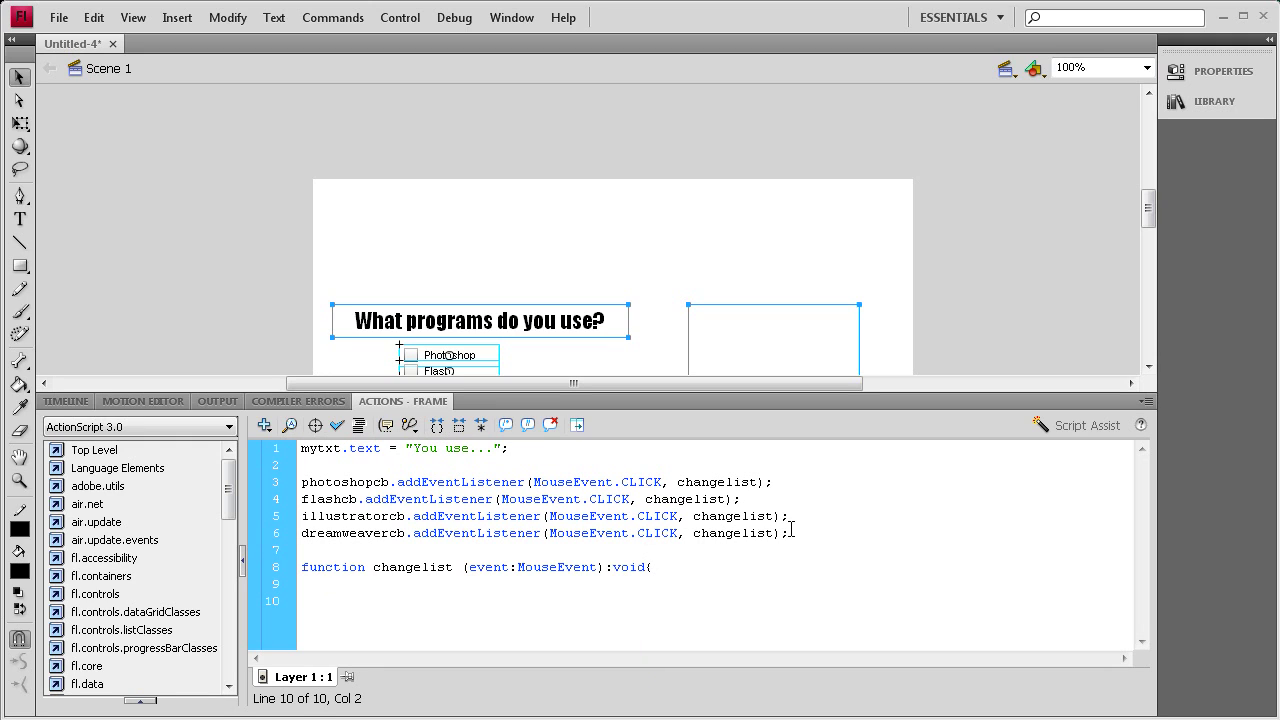
pyautogui.write('}')
pyautogui.press('Up')
# Copy the mytxt 'You use...' assignment into changelist and end its string with \r.
pyautogui.moveTo(512, 448); pyautogui.dragTo(212, 443)
pyautogui.hotkey('ctrl', 'c')
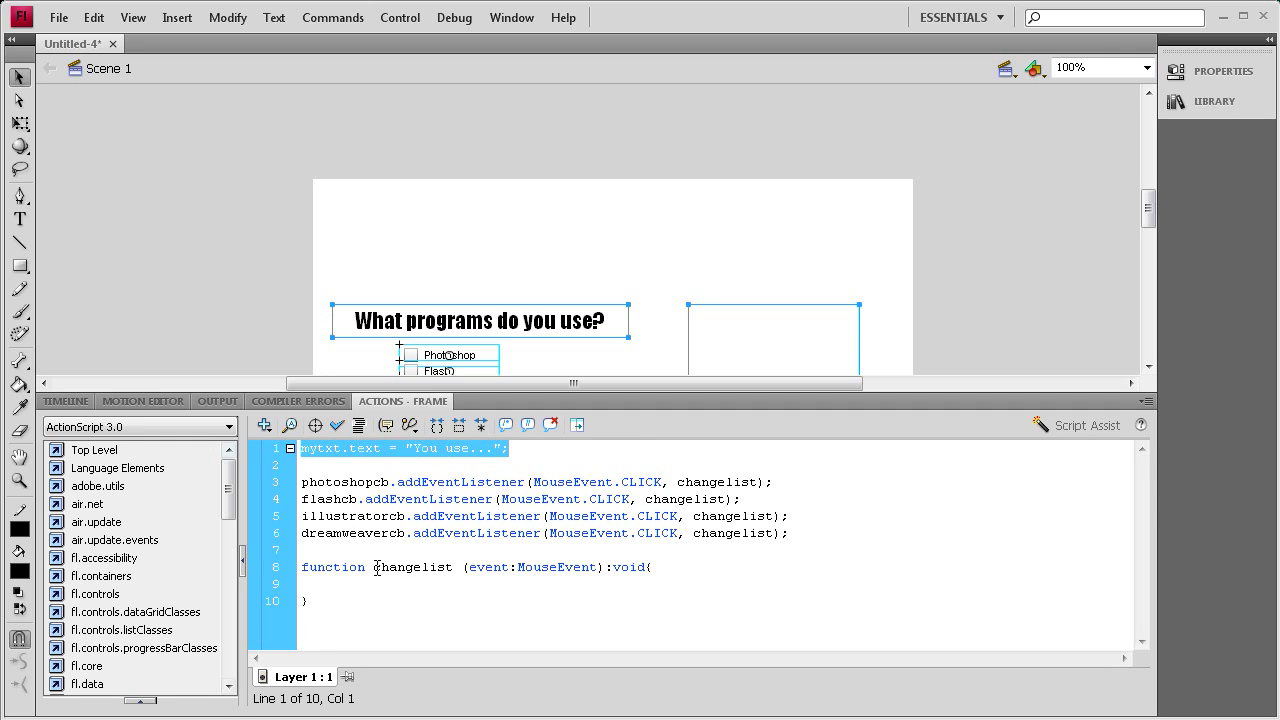
pyautogui.click(356, 583)
pyautogui.hotkey('ctrl', 'v')
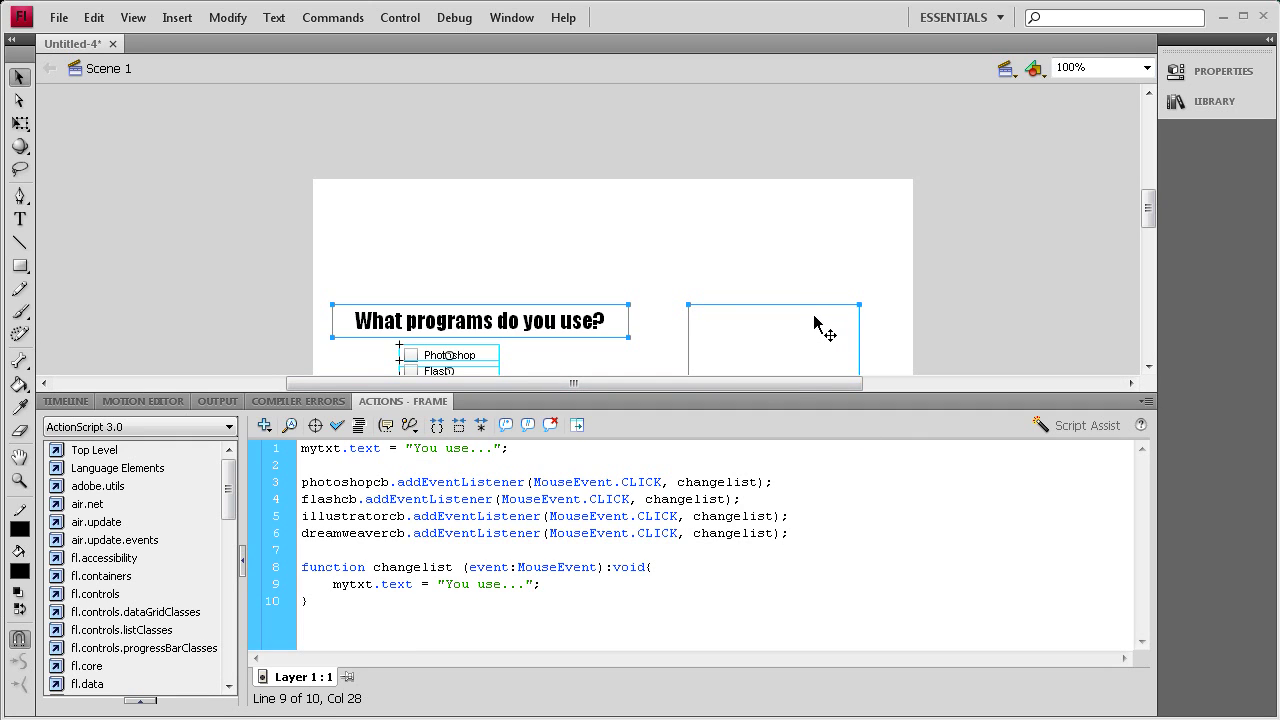
pyautogui.click(524, 588)
pyautogui.write('<br ')
pyautogui.write('/')
pyautogui.write('>')
pyautogui.moveTo(591, 584); pyautogui.dragTo(540, 588)
pyautogui.press('BackSpace')
pyautogui.write('\\r')
# Start line 10 with the condition if(photoshopcb.selected ==true).
pyautogui.click(572, 584)
pyautogui.press('Return')
pyautogui.write('if')
pyautogui.write('(p')
pyautogui.press('BackSpace')
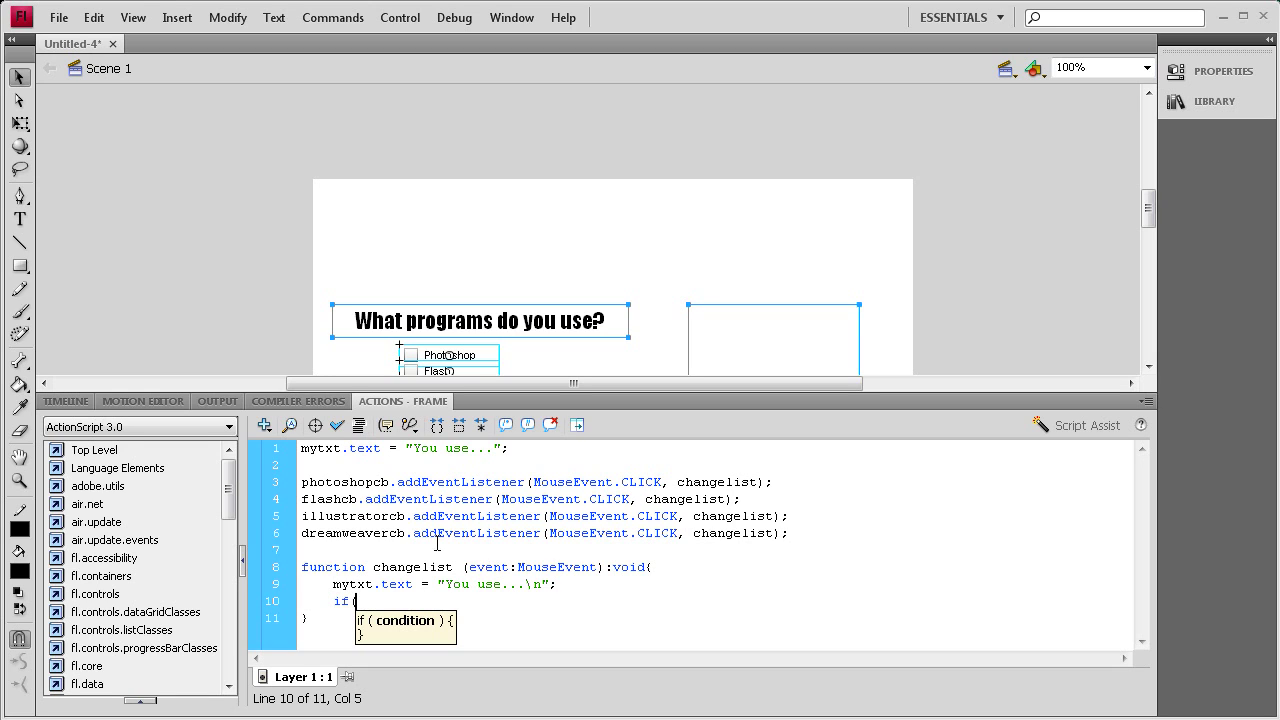
pyautogui.click(306, 482)
pyautogui.moveTo(306, 482); pyautogui.dragTo(388, 481)
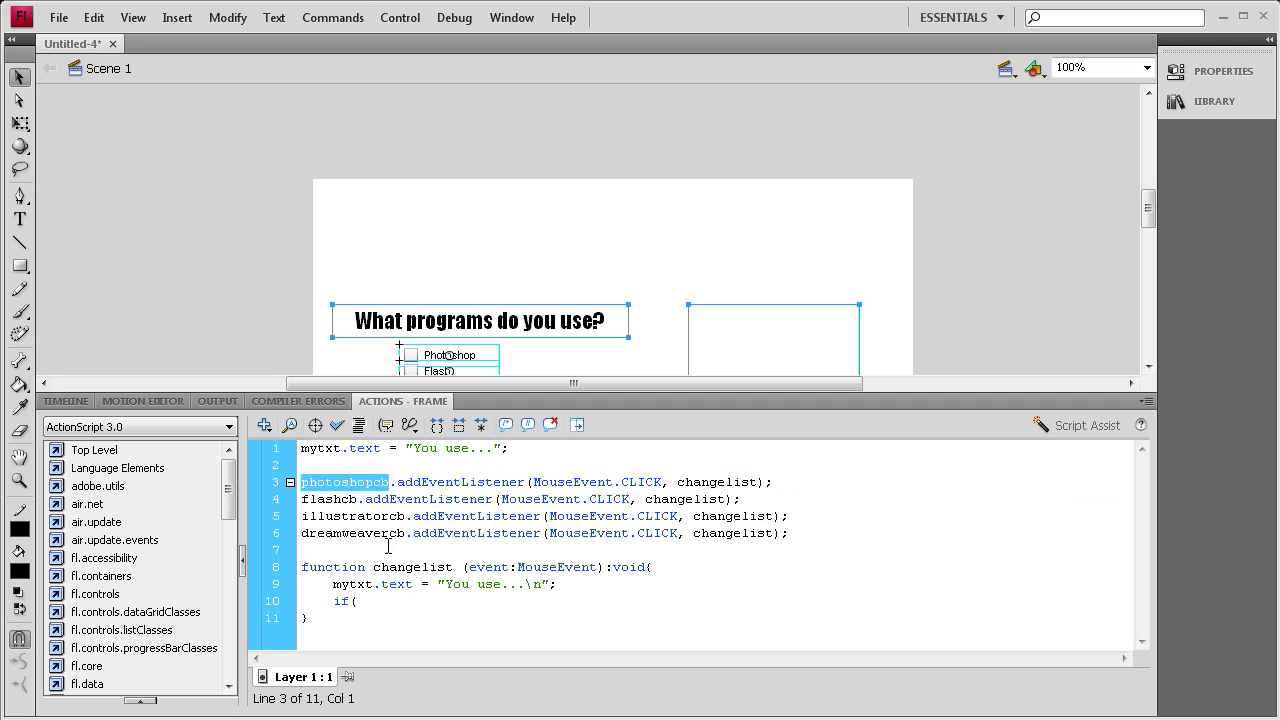
pyautogui.click(382, 604)
pyautogui.hotkey('ctrl', 'v')
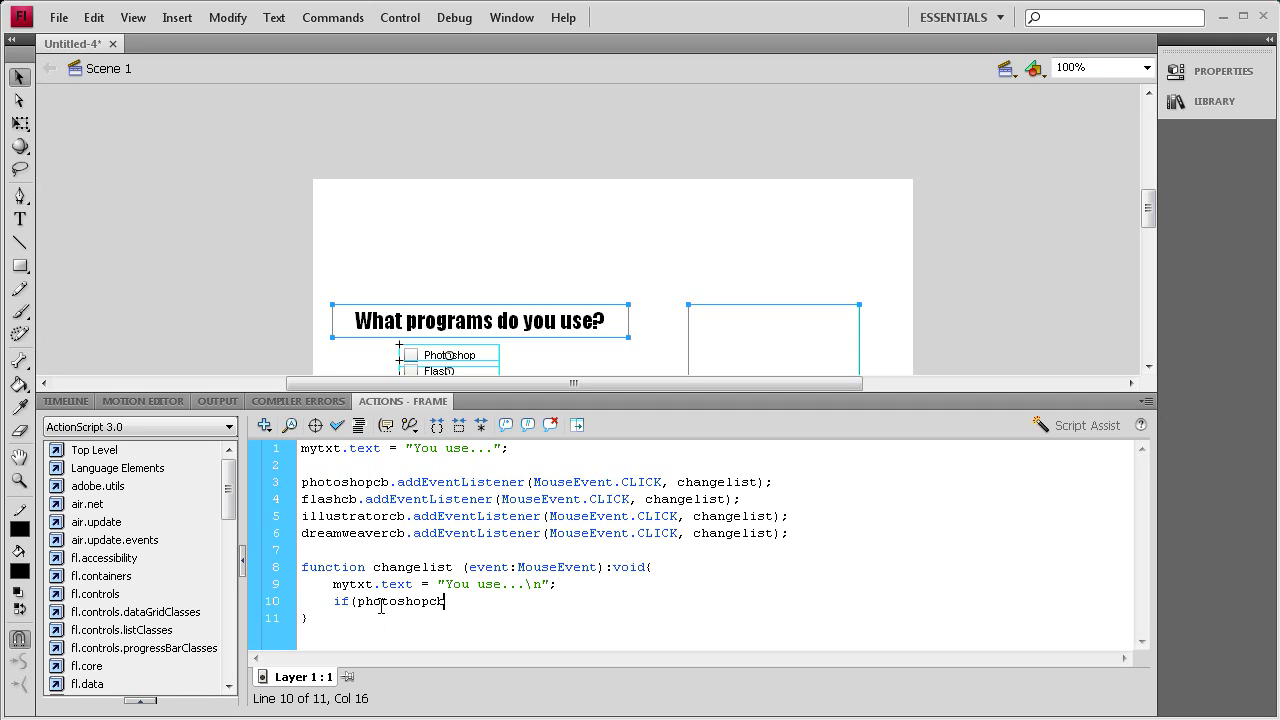
pyautogui.write('se')
pyautogui.write('lected')
pyautogui.write(' ==')
pyautogui.write('true) m')
# Make the condition call mytxt.appendText(photoshopcb.label + line break).
pyautogui.write('ytxt')
pyautogui.write('.')
pyautogui.write('append')
pyautogui.write('Text')
pyautogui.write('(')
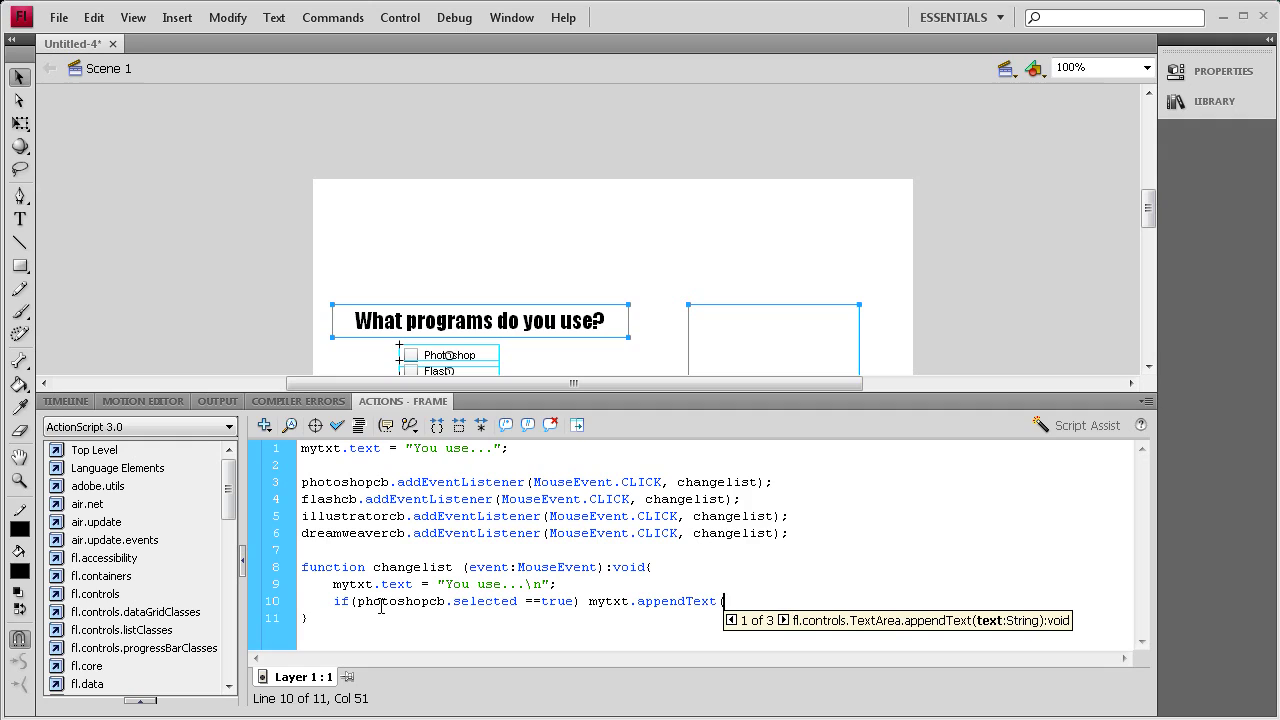
pyautogui.moveTo(301, 482); pyautogui.dragTo(391, 482)
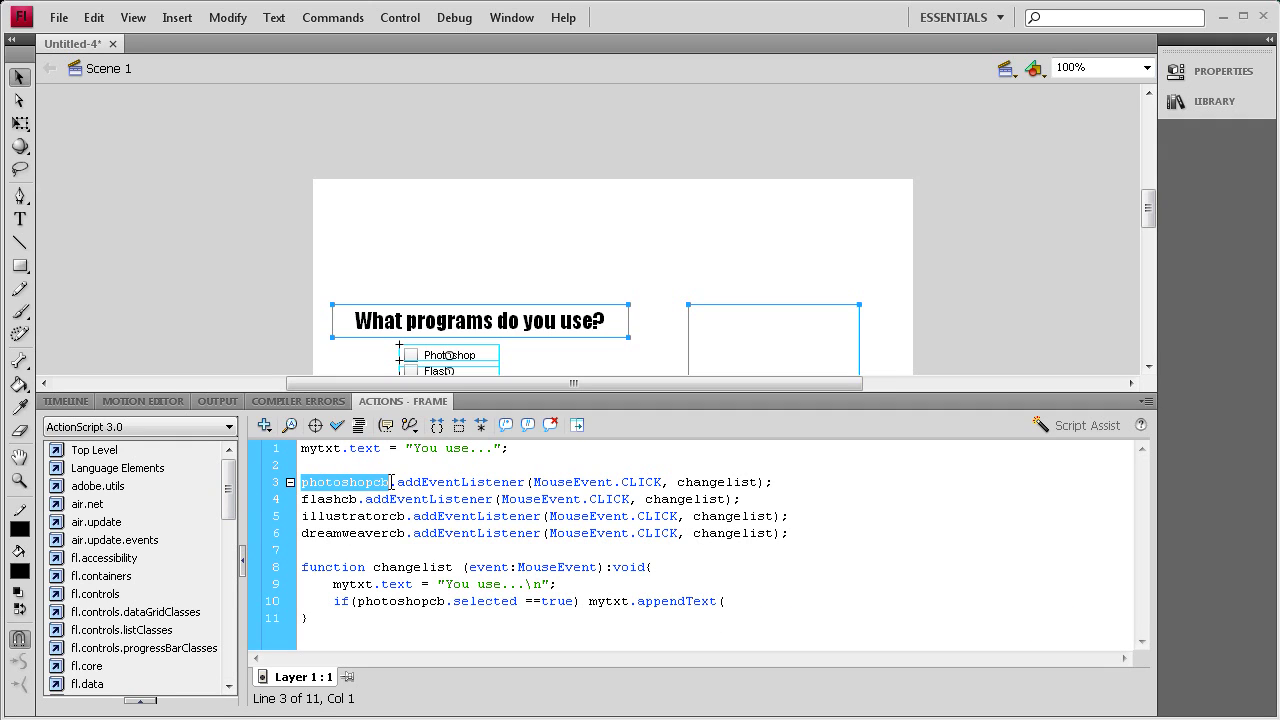
pyautogui.click(727, 601)
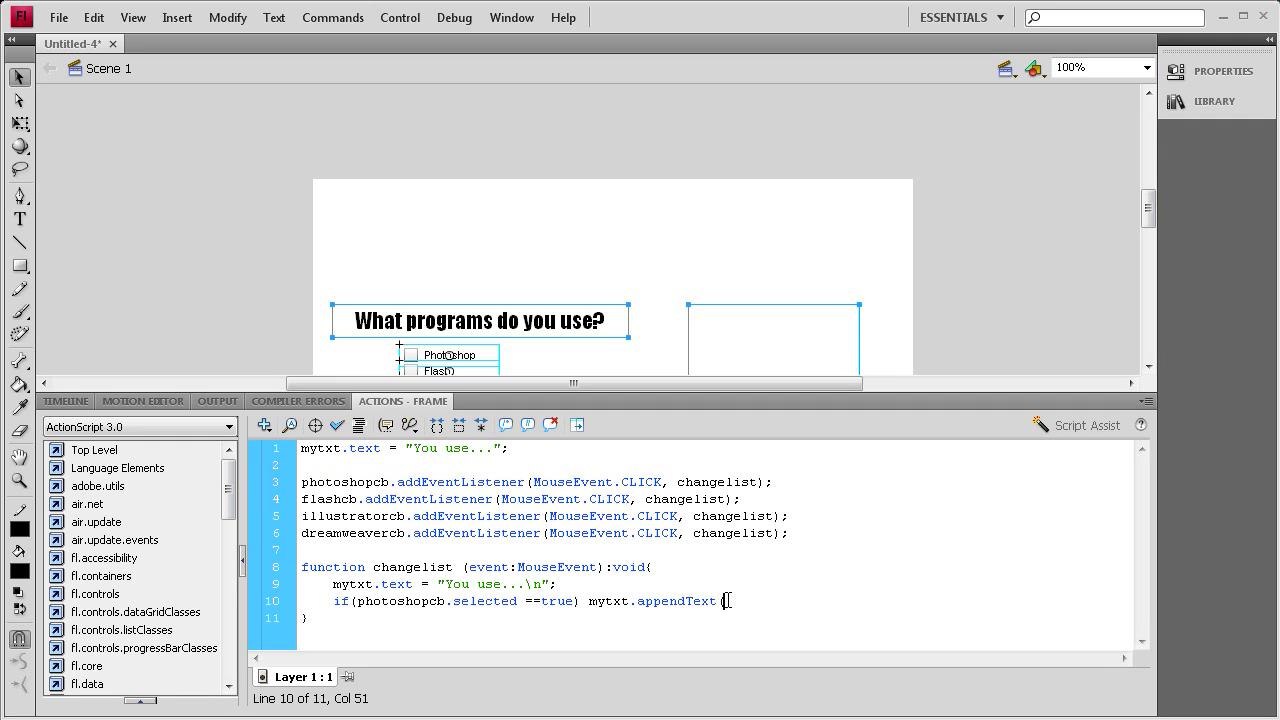
pyautogui.hotkey('ctrl', 'v')
pyautogui.write('.l')
pyautogui.write('abel')
pyautogui.write(' +')
pyautogui.write('"')
pyautogui.write(');')
# Add a space before true and review the appendText and mytxt reset lines.
pyautogui.click(554, 601)
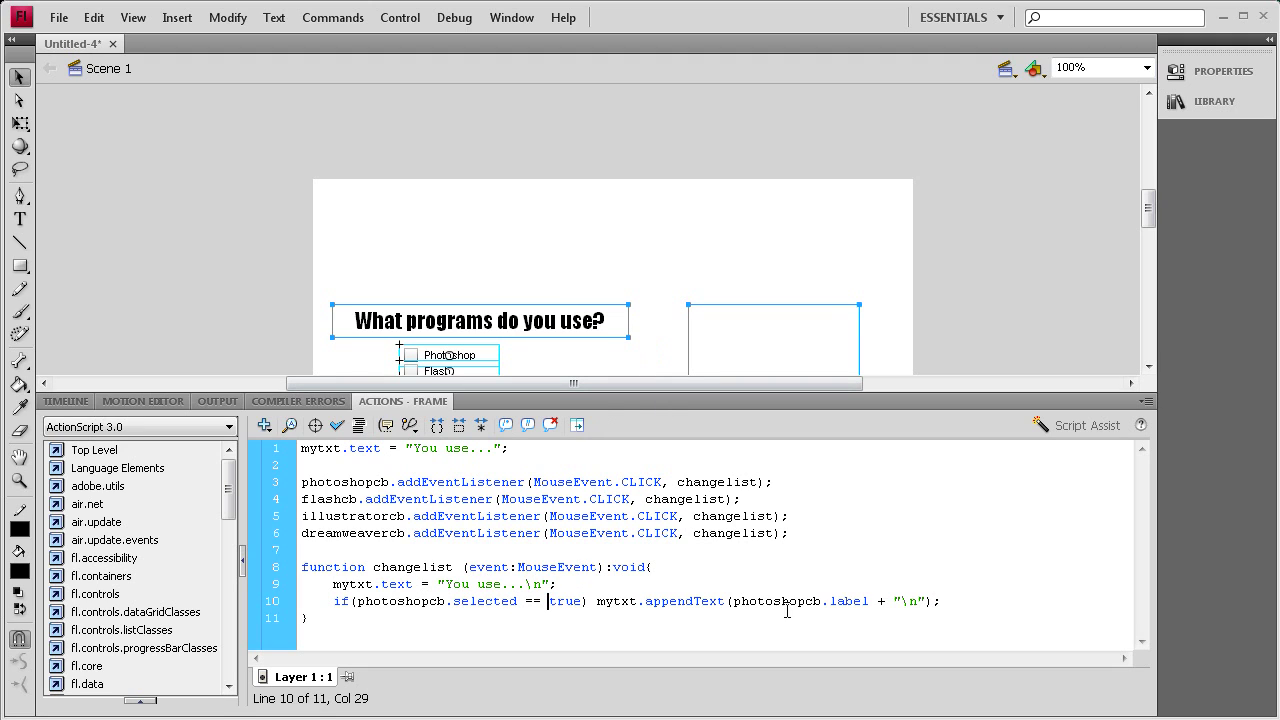
pyautogui.moveTo(597, 601); pyautogui.dragTo(740, 601)
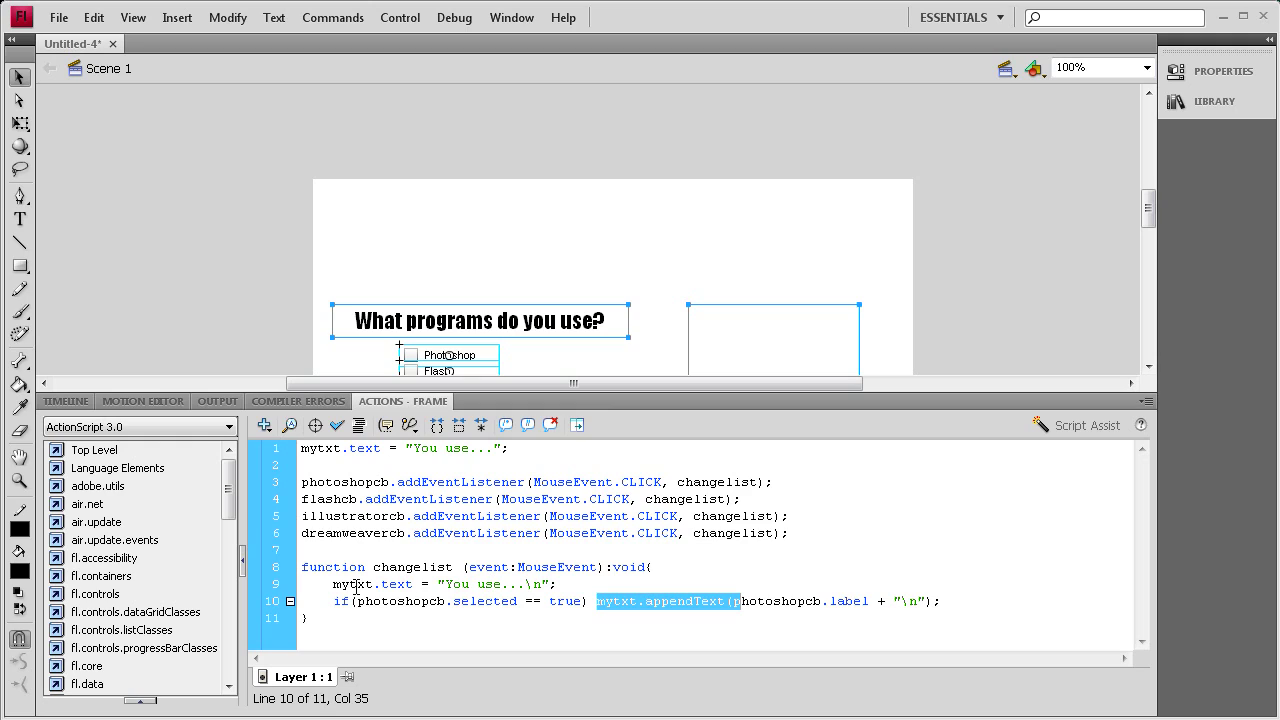
pyautogui.moveTo(340, 584); pyautogui.dragTo(399, 584)
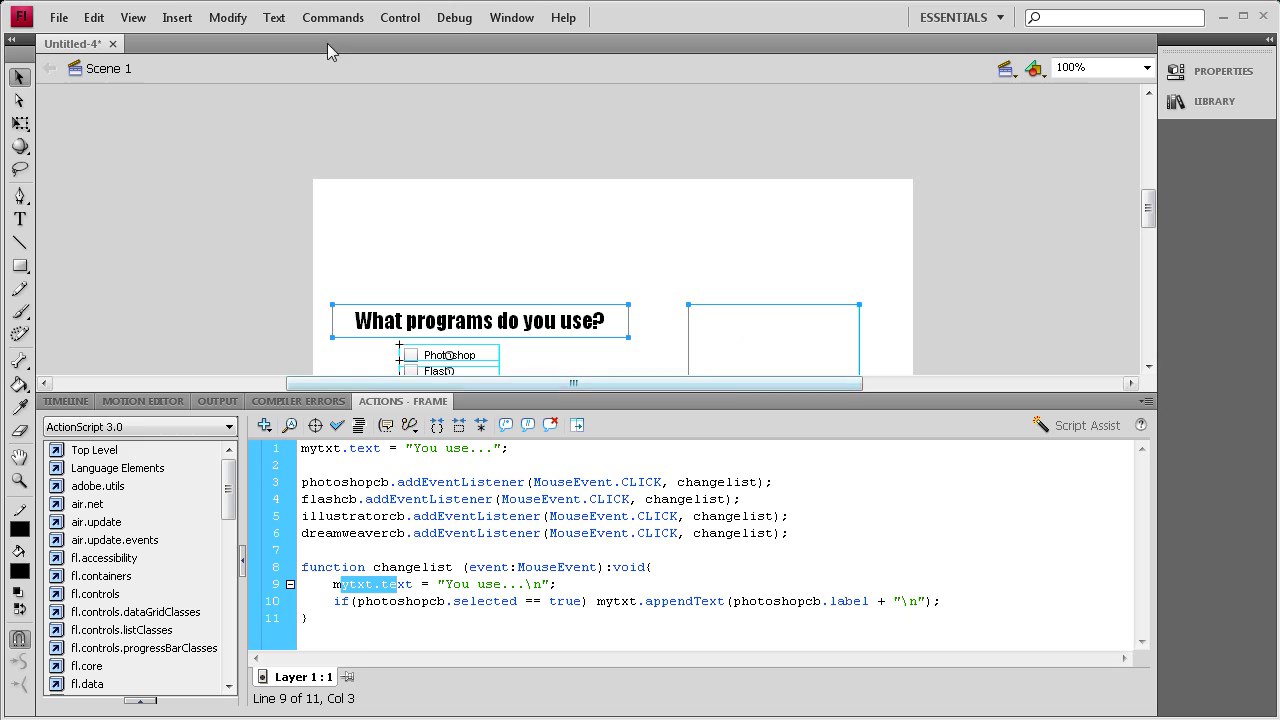
pyautogui.click(398, 18)
pyautogui.click(444, 168)
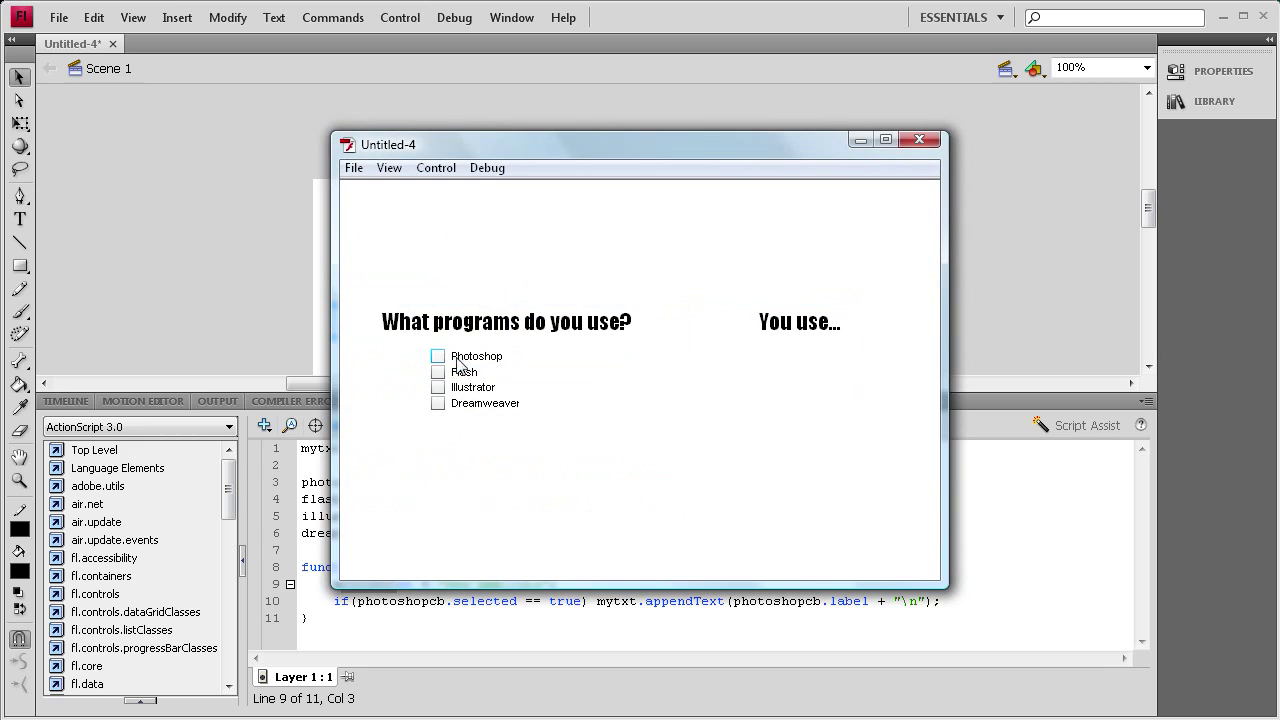
pyautogui.click(437, 356)
pyautogui.click(437, 372)
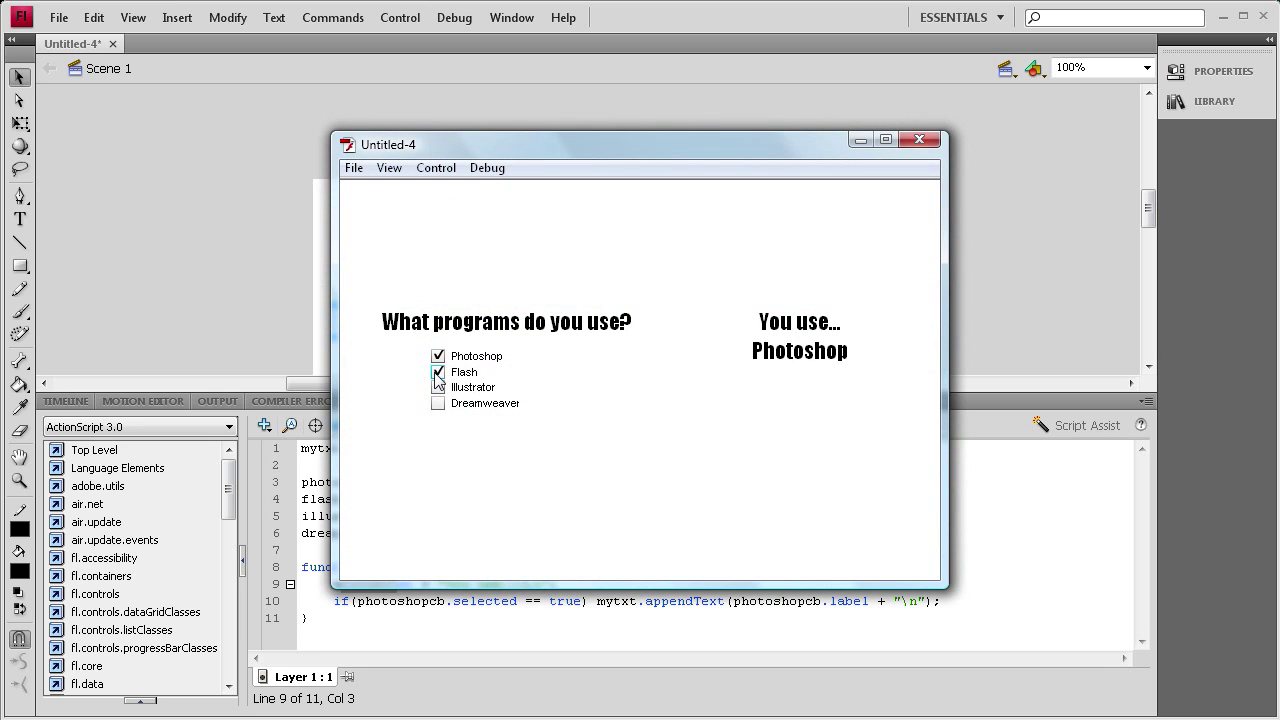
pyautogui.click(437, 403)
pyautogui.click(437, 372)
pyautogui.click(437, 403)
pyautogui.click(437, 356)
pyautogui.click(437, 356)
pyautogui.click(437, 356)
pyautogui.click(914, 142)
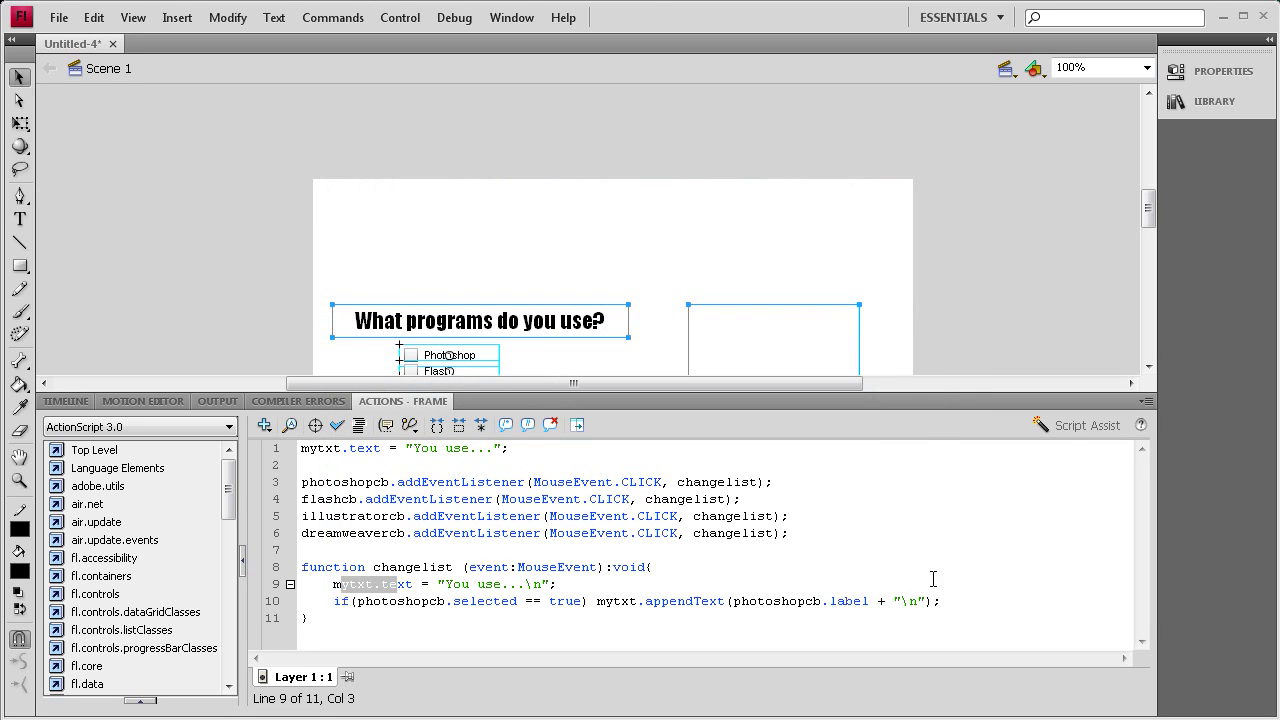
# Duplicate the Photoshop if-statement onto lines 11, 12 and 13.
pyautogui.moveTo(949, 603); pyautogui.dragTo(340, 604)
pyautogui.hotkey('ctrl', 'c')
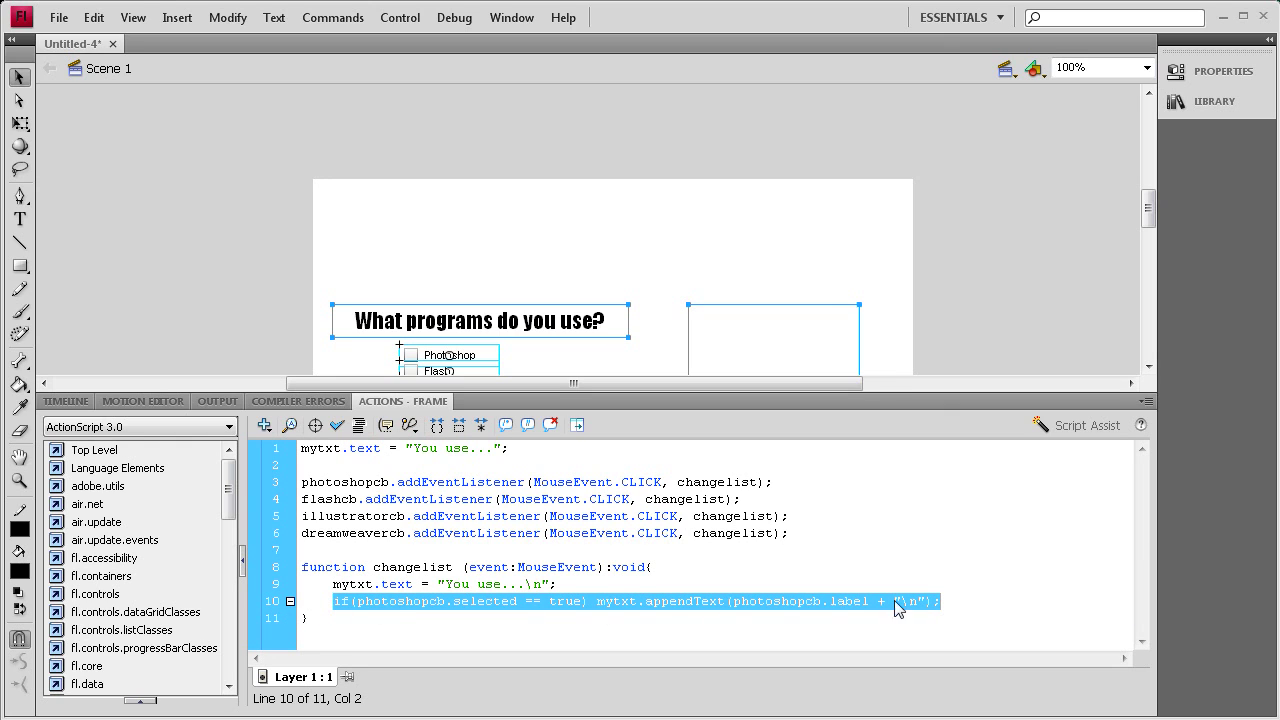
pyautogui.click(950, 595)
pyautogui.press('Return')
pyautogui.hotkey('ctrl', 'v')
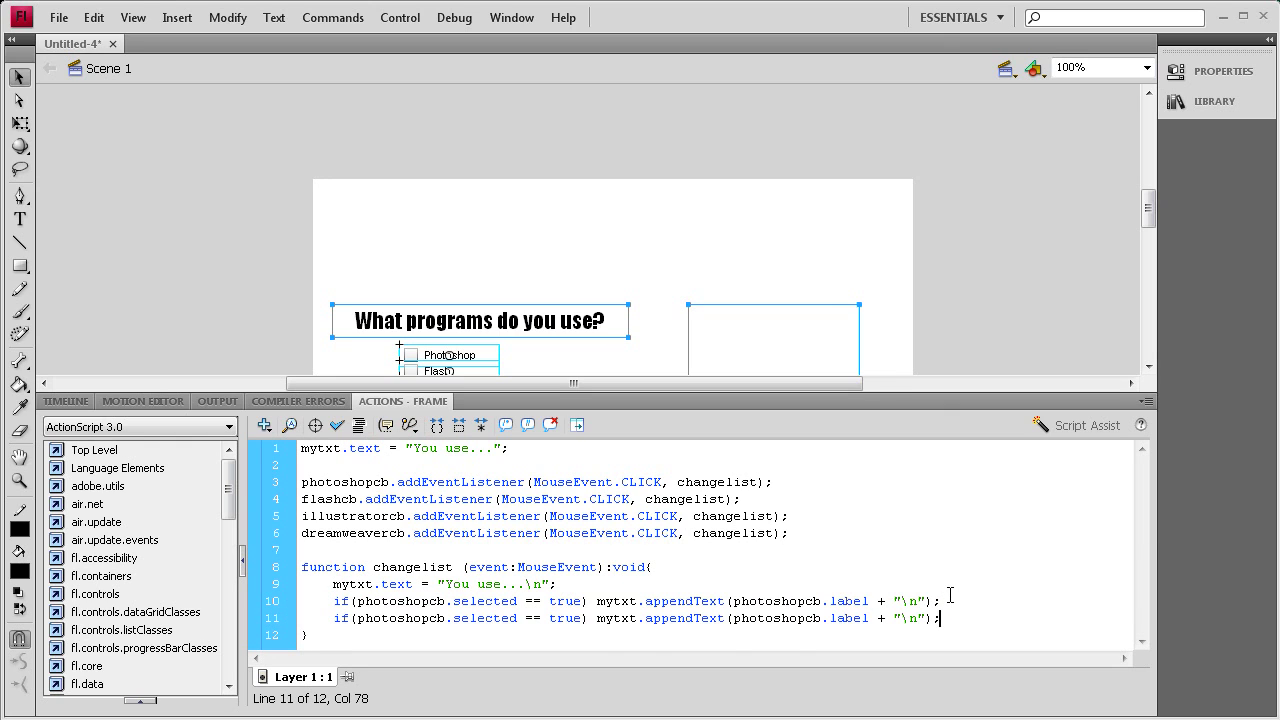
pyautogui.press('Return')
pyautogui.hotkey('ctrl', 'v')
pyautogui.press('Return')
pyautogui.hotkey('ctrl', 'v')
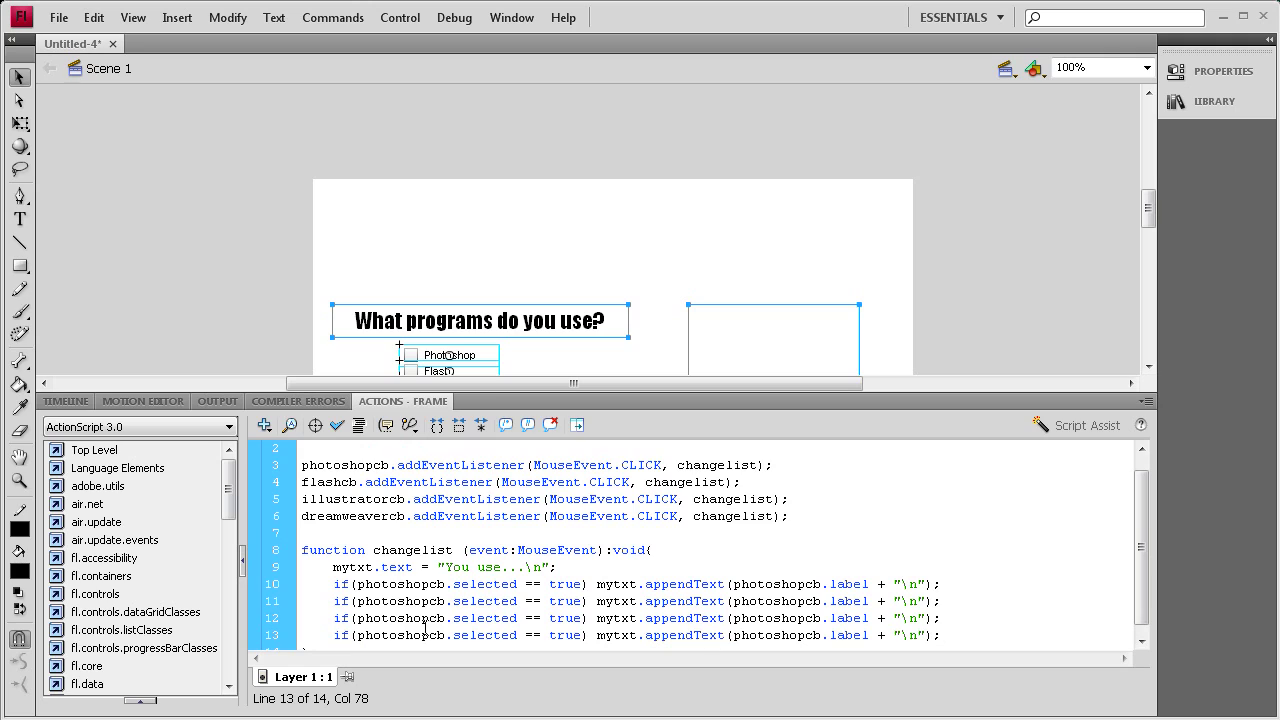
# Replace both photoshopcb references on line 11 with flashcb.
pyautogui.doubleClick(341, 487)
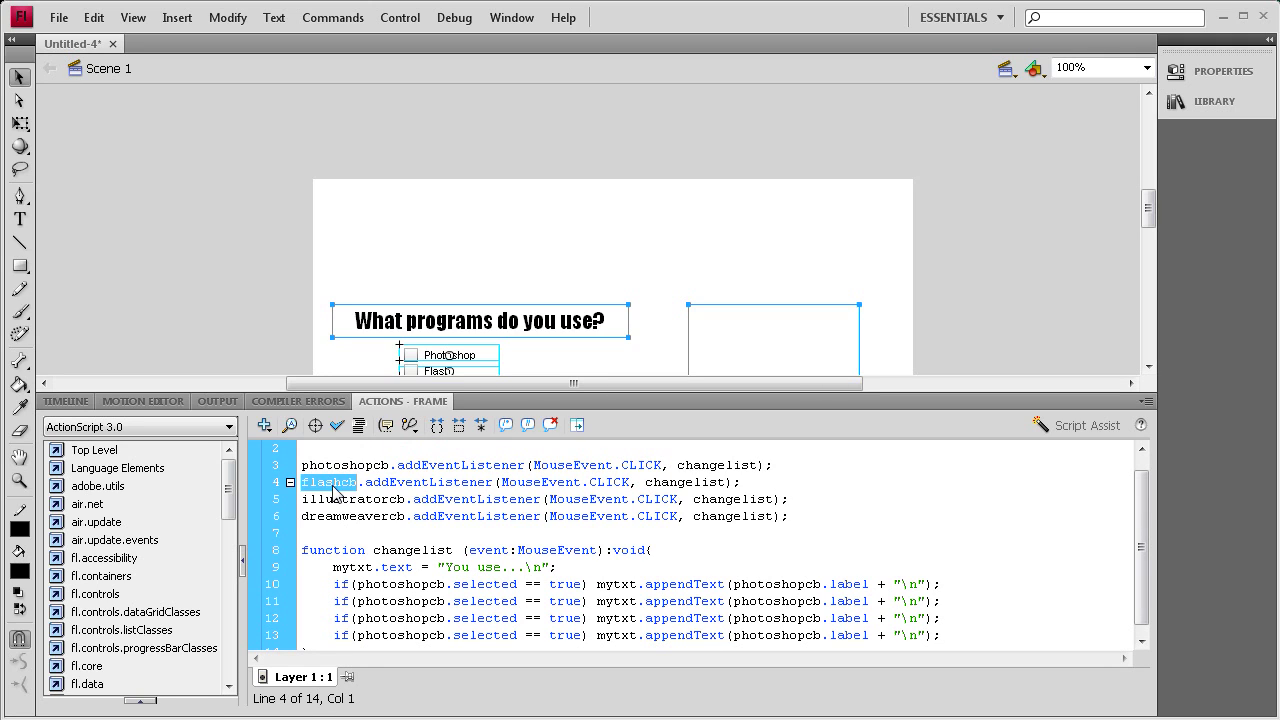
pyautogui.hotkey('ctrl', 'c')
pyautogui.doubleClick(399, 601)
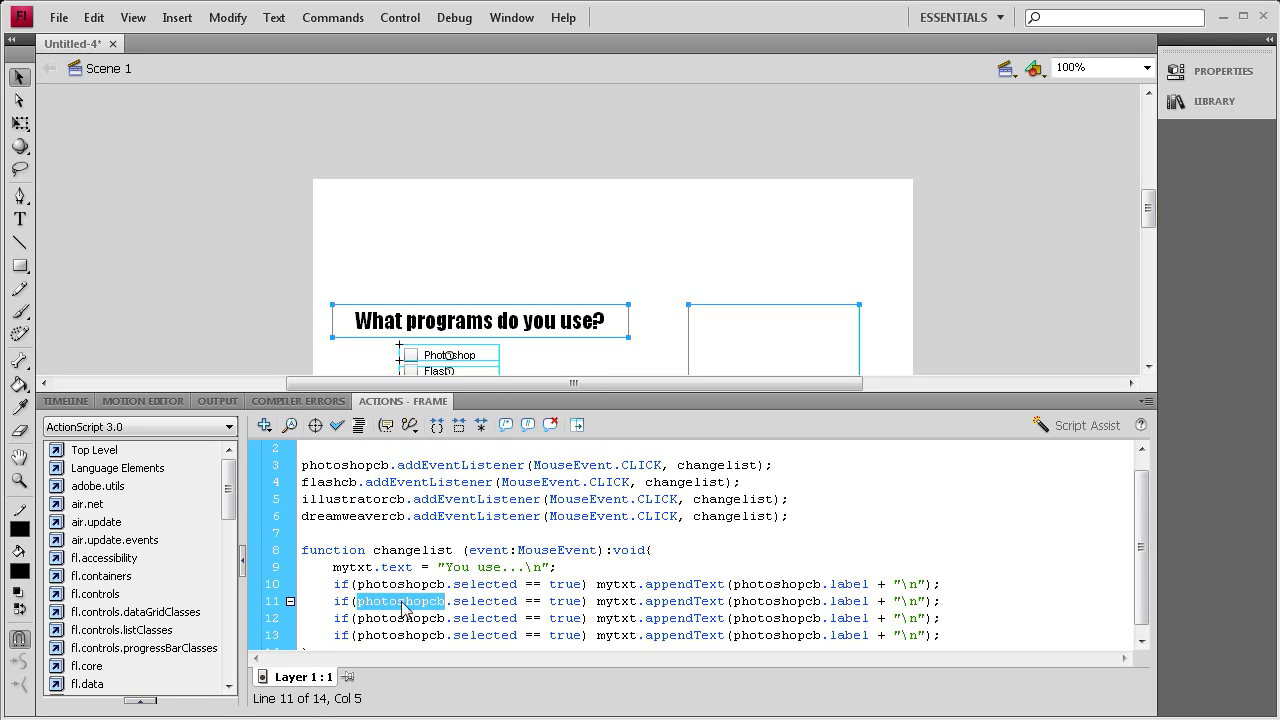
pyautogui.hotkey('ctrl', 'v')
pyautogui.doubleClick(735, 600)
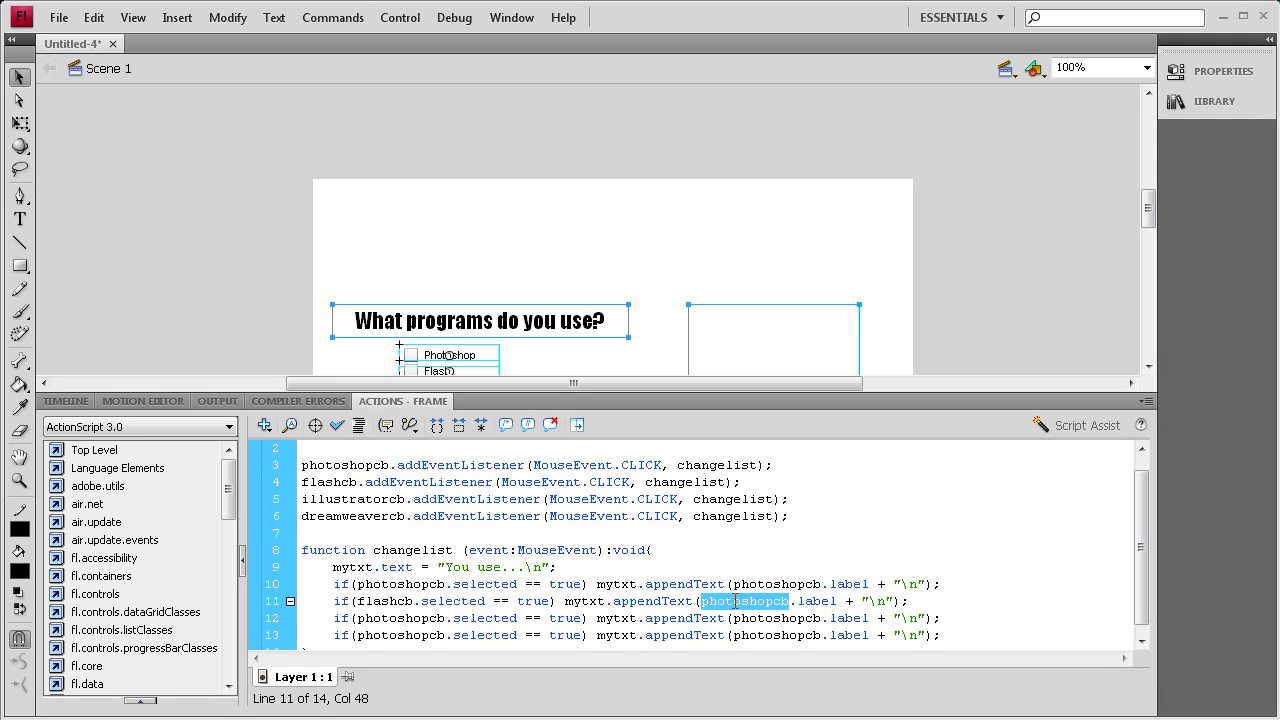
pyautogui.hotkey('ctrl', 'v')
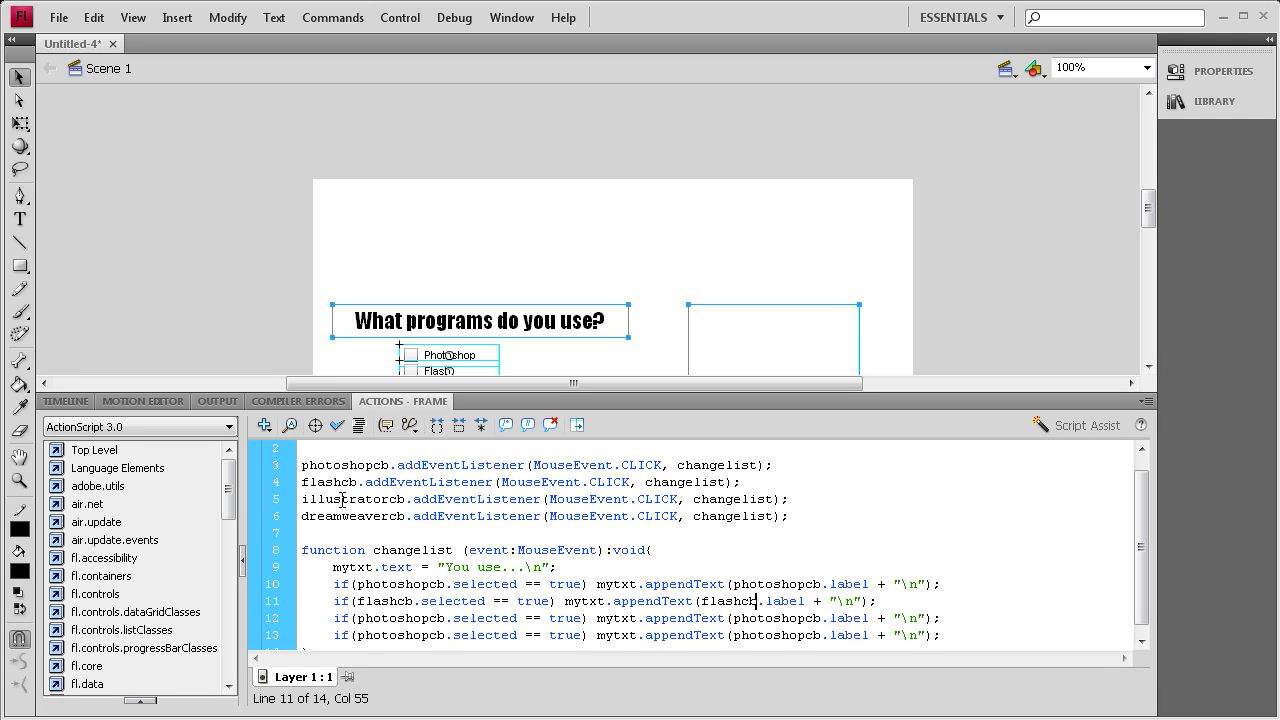
# Replace both photoshopcb references on line 12 with illustratorcb.
pyautogui.doubleClick(343, 499)
pyautogui.click(390, 618)
pyautogui.doubleClick(393, 618)
pyautogui.hotkey('ctrl', 'v')
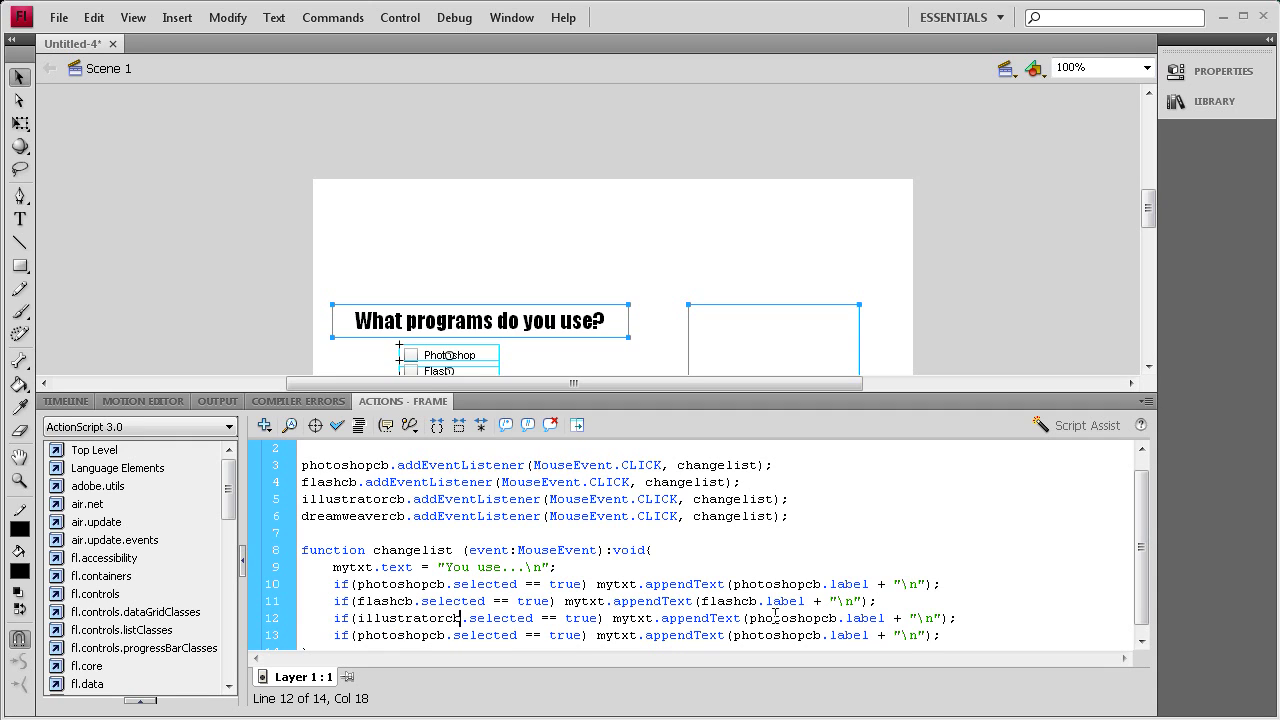
pyautogui.doubleClick(777, 619)
pyautogui.hotkey('ctrl', 'v')
# Replace both photoshopcb references on line 13 with dreamweavercb.
pyautogui.doubleClick(366, 517)
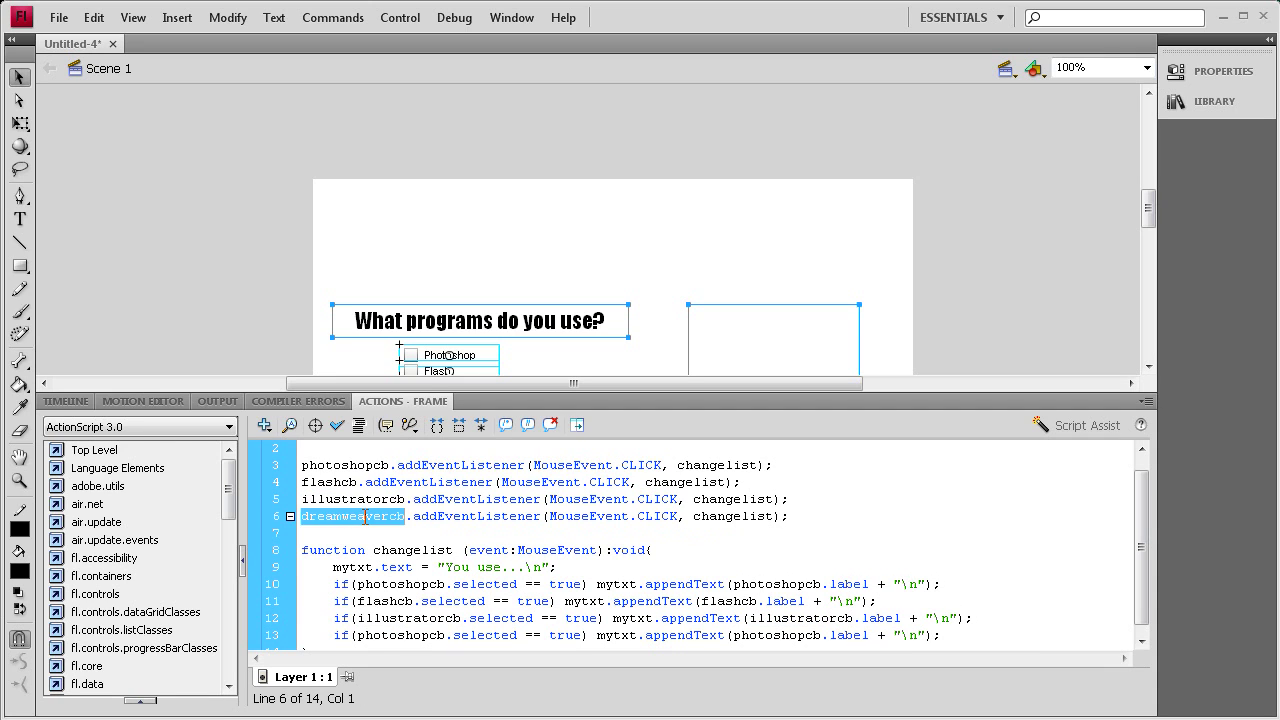
pyautogui.doubleClick(418, 636)
pyautogui.hotkey('ctrl', 'v')
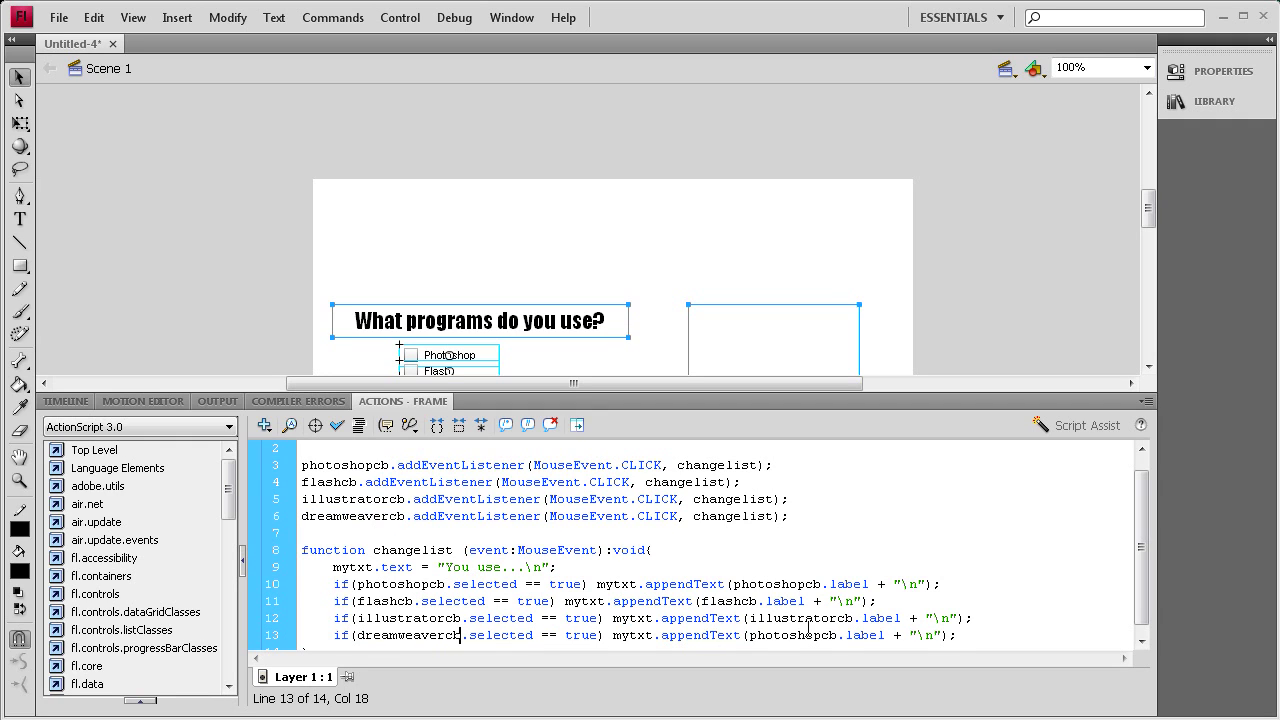
pyautogui.doubleClick(799, 636)
pyautogui.hotkey('ctrl', 'v')
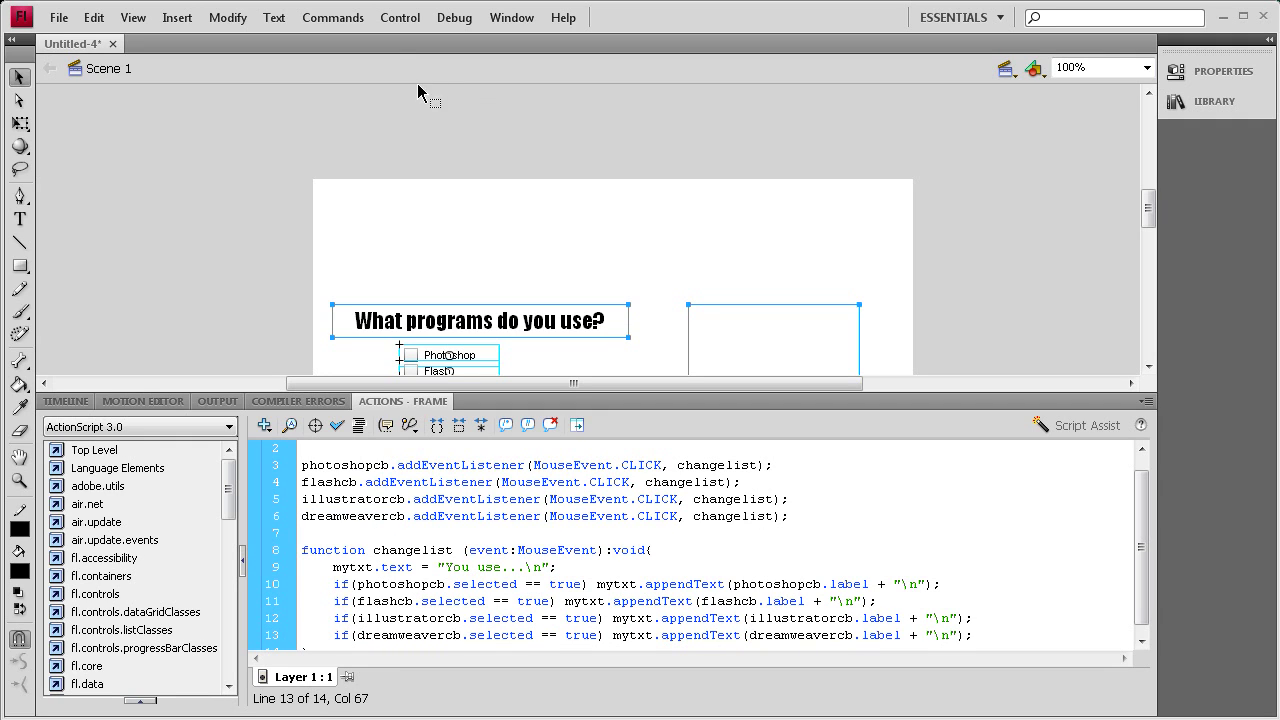
# Test the movie and tick Flash, Photoshop, Illustrator and Dreamweaver.
pyautogui.click(400, 18)
pyautogui.click(455, 177)
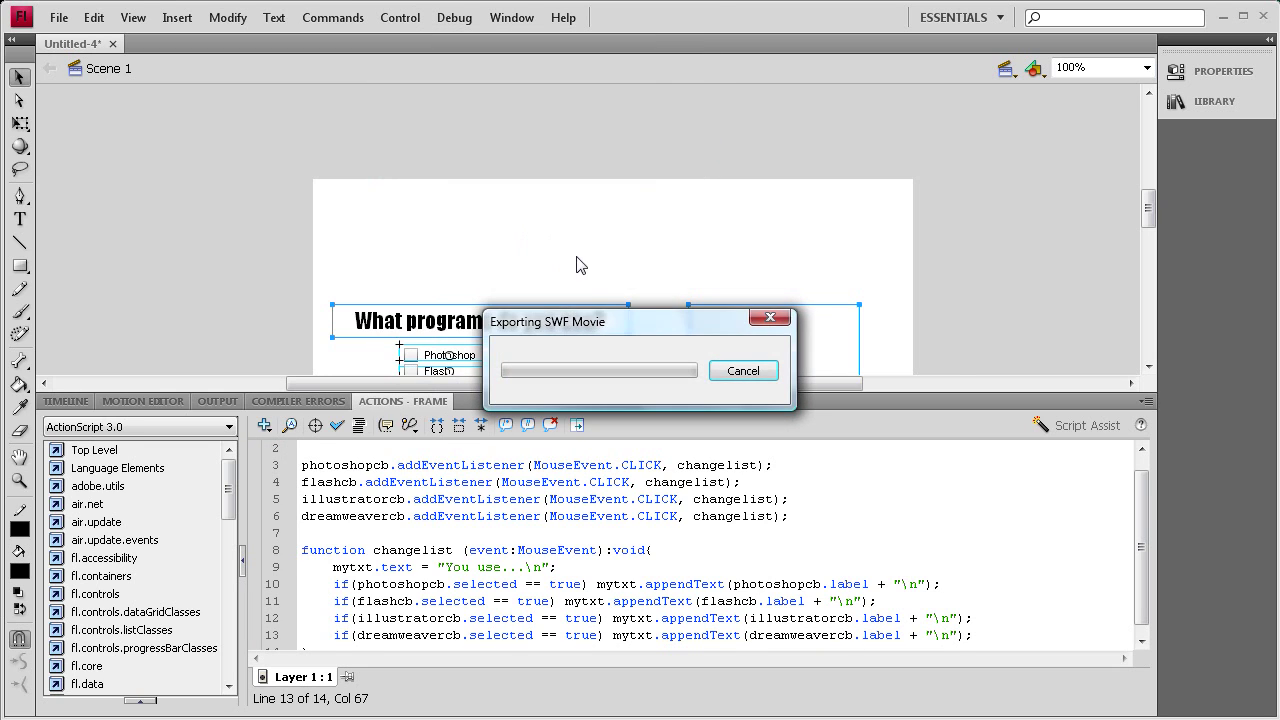
pyautogui.click(438, 370)
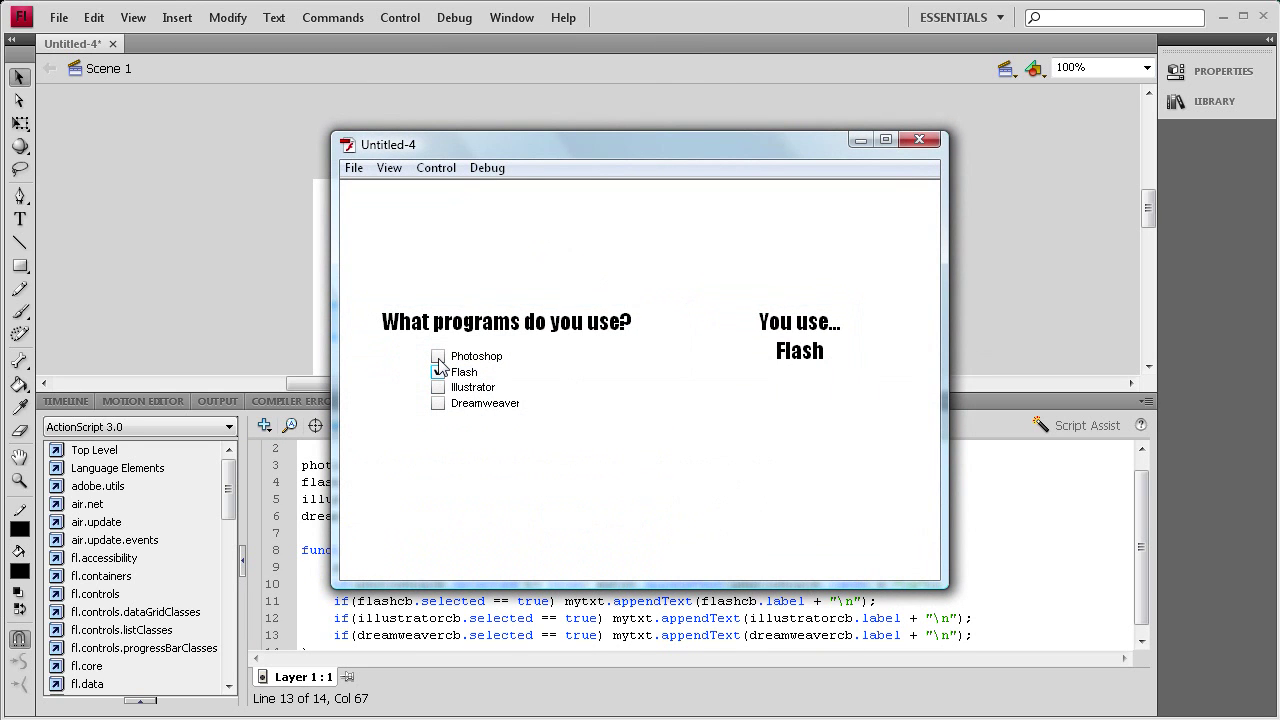
pyautogui.click(437, 356)
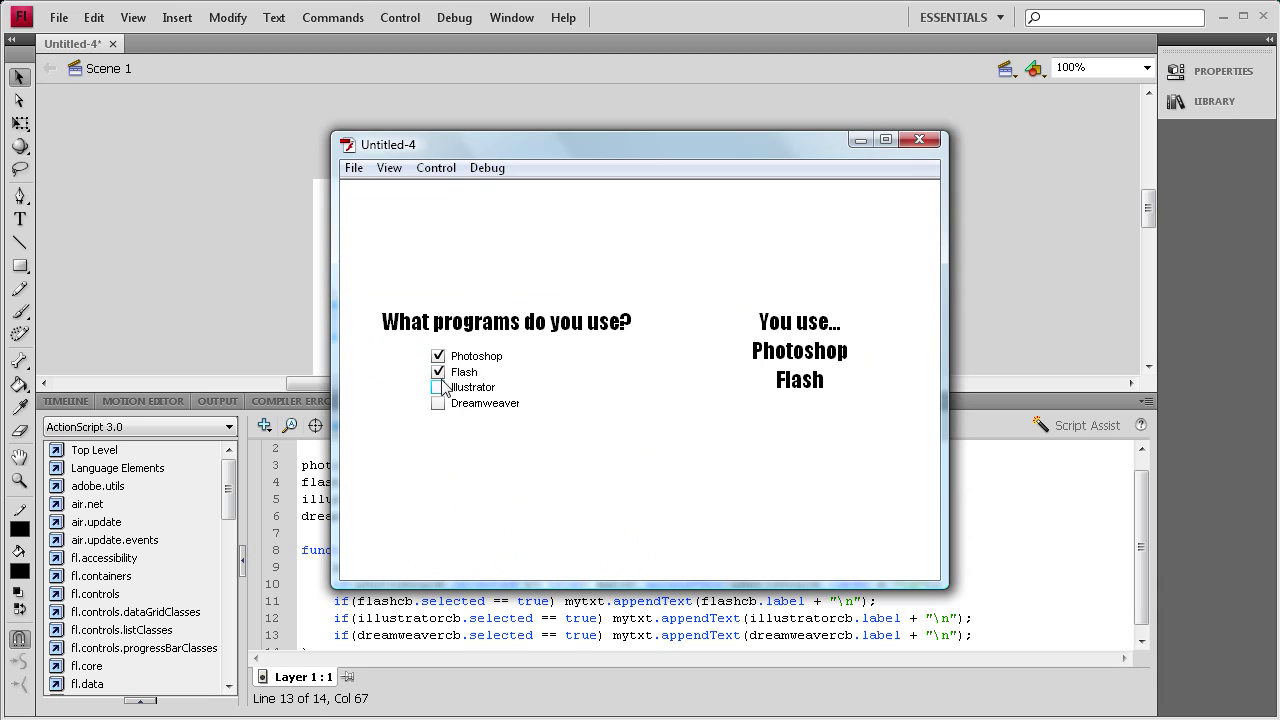
pyautogui.click(438, 387)
pyautogui.click(438, 403)
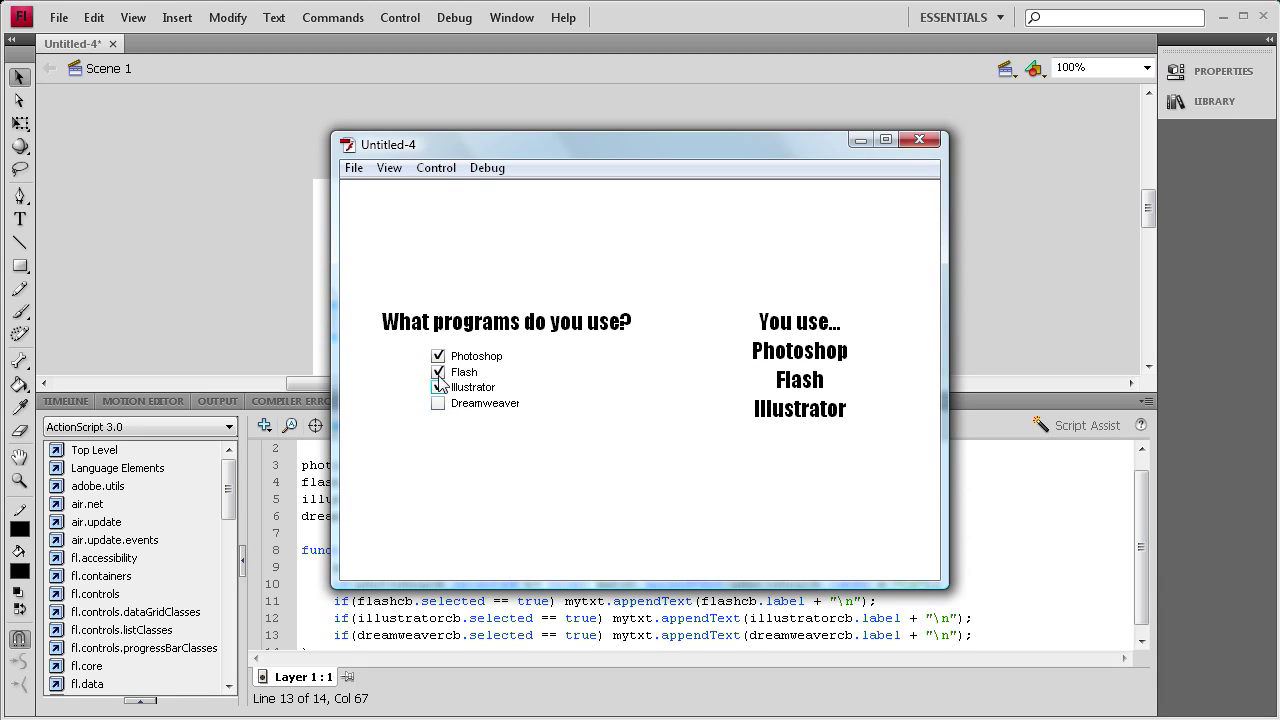
# Toggle the checkboxes, ending with Flash, Illustrator and Dreamweaver listed under You use...
pyautogui.click(438, 358)
pyautogui.click(438, 403)
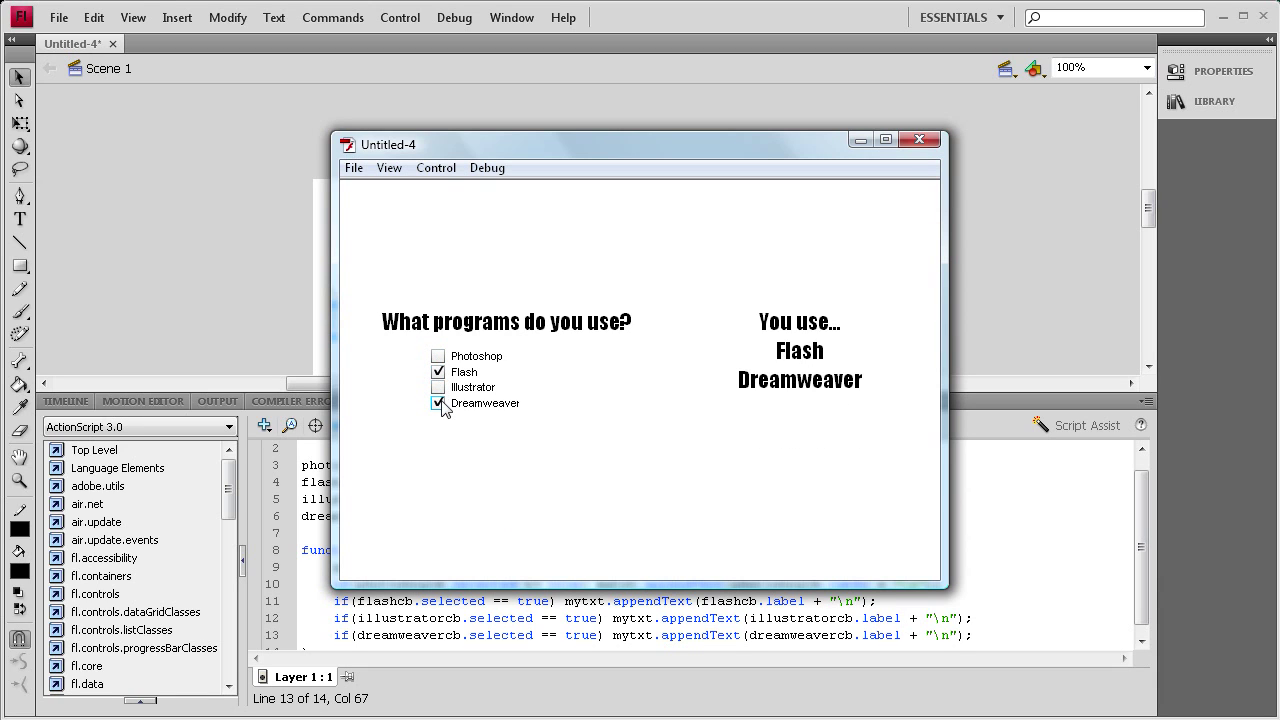
pyautogui.click(441, 388)
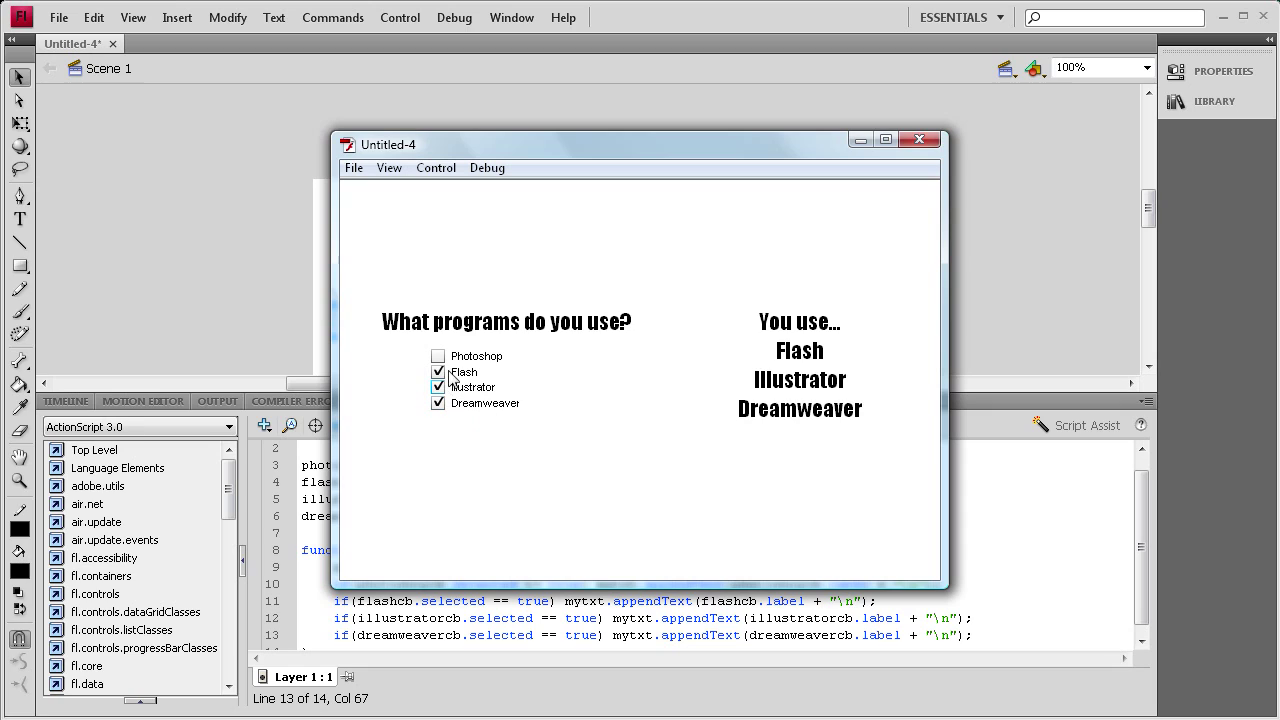
pyautogui.click(441, 371)
pyautogui.click(438, 372)
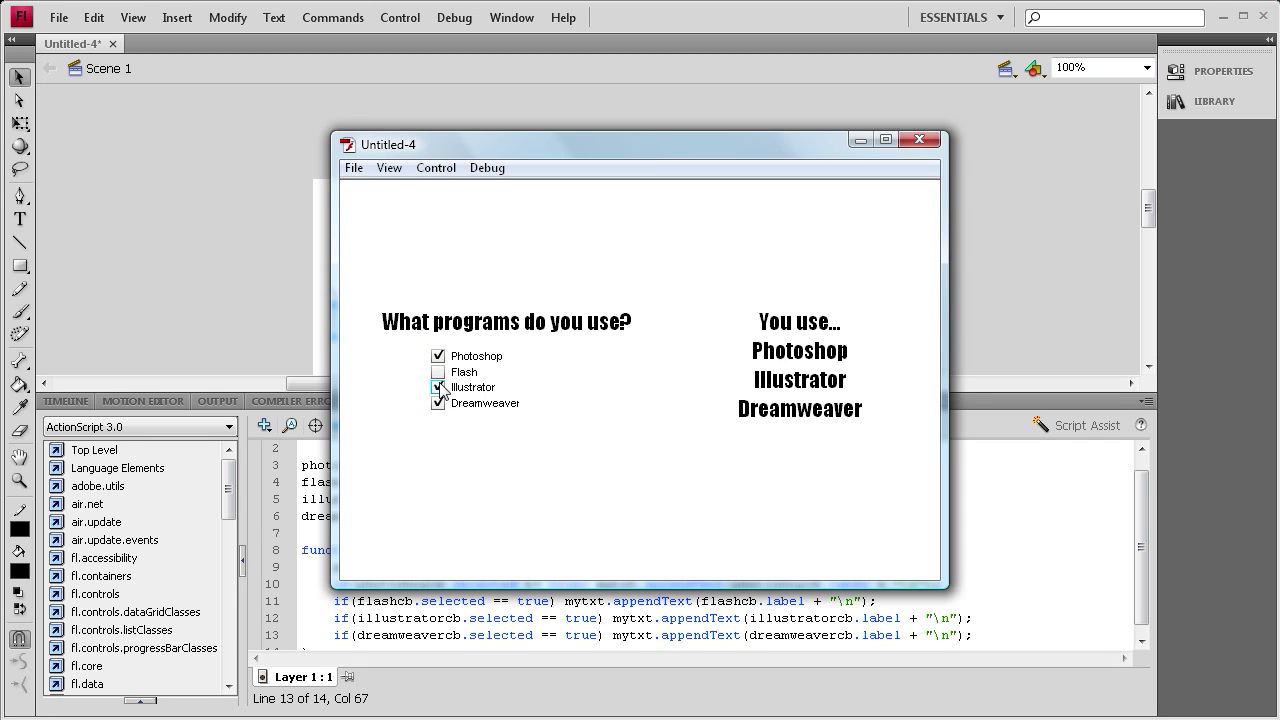
pyautogui.click(438, 372)
pyautogui.click(438, 387)
pyautogui.click(438, 403)
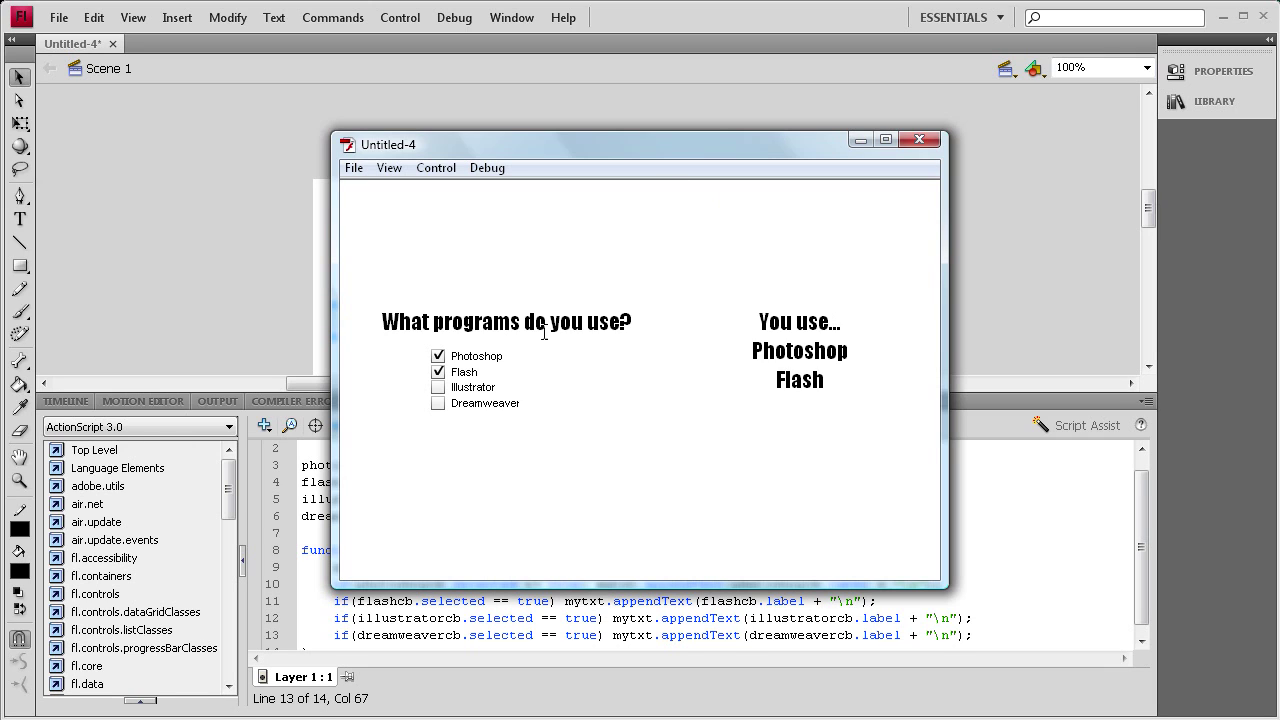
pyautogui.click(439, 388)
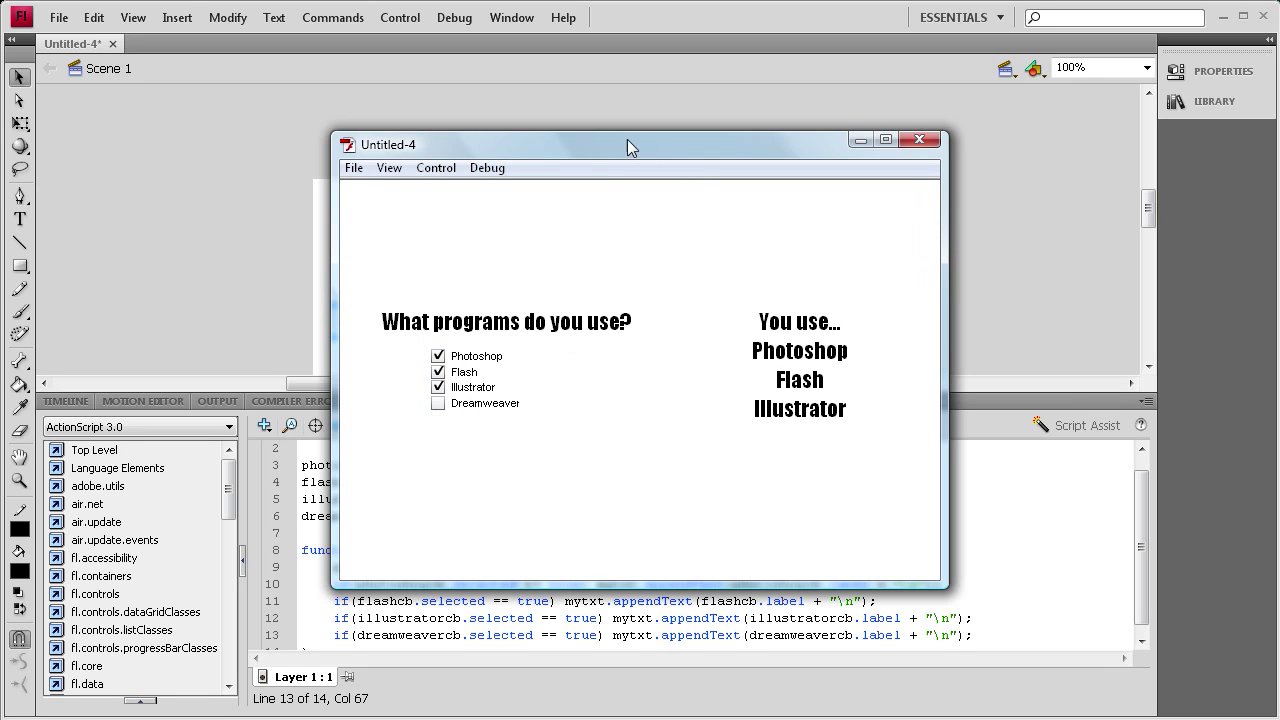
pyautogui.click(438, 404)
pyautogui.click(438, 356)
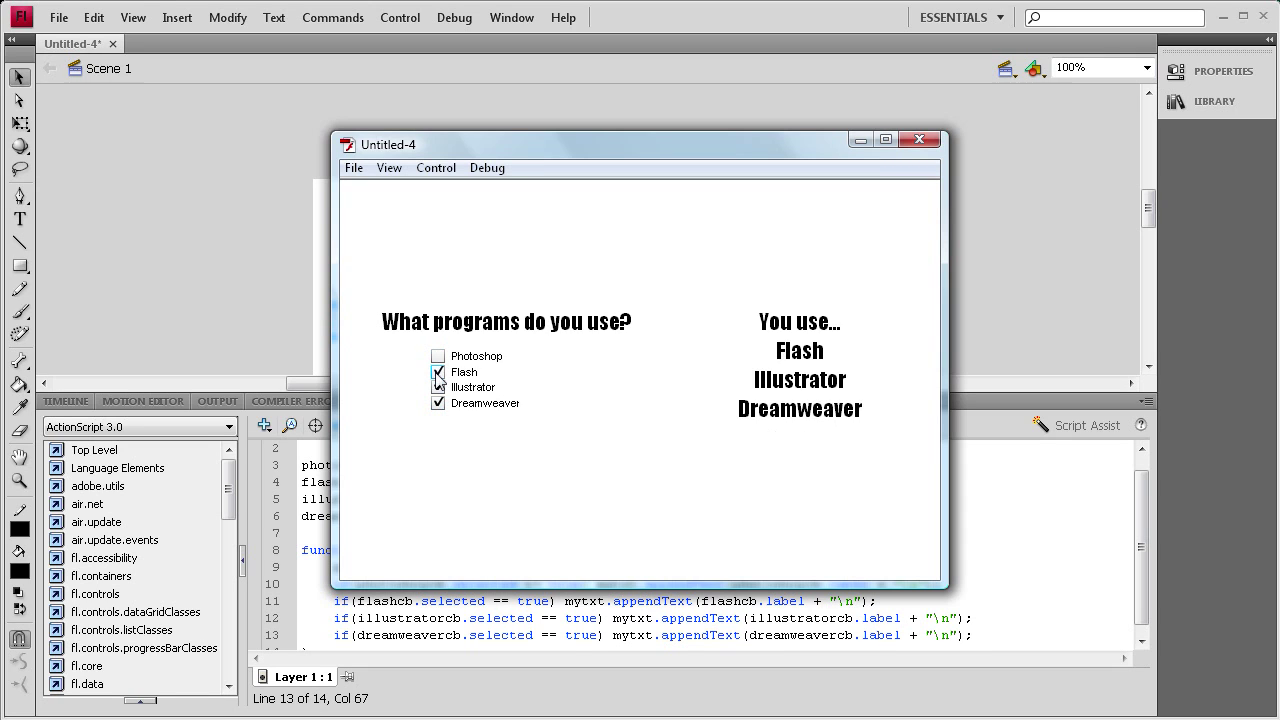